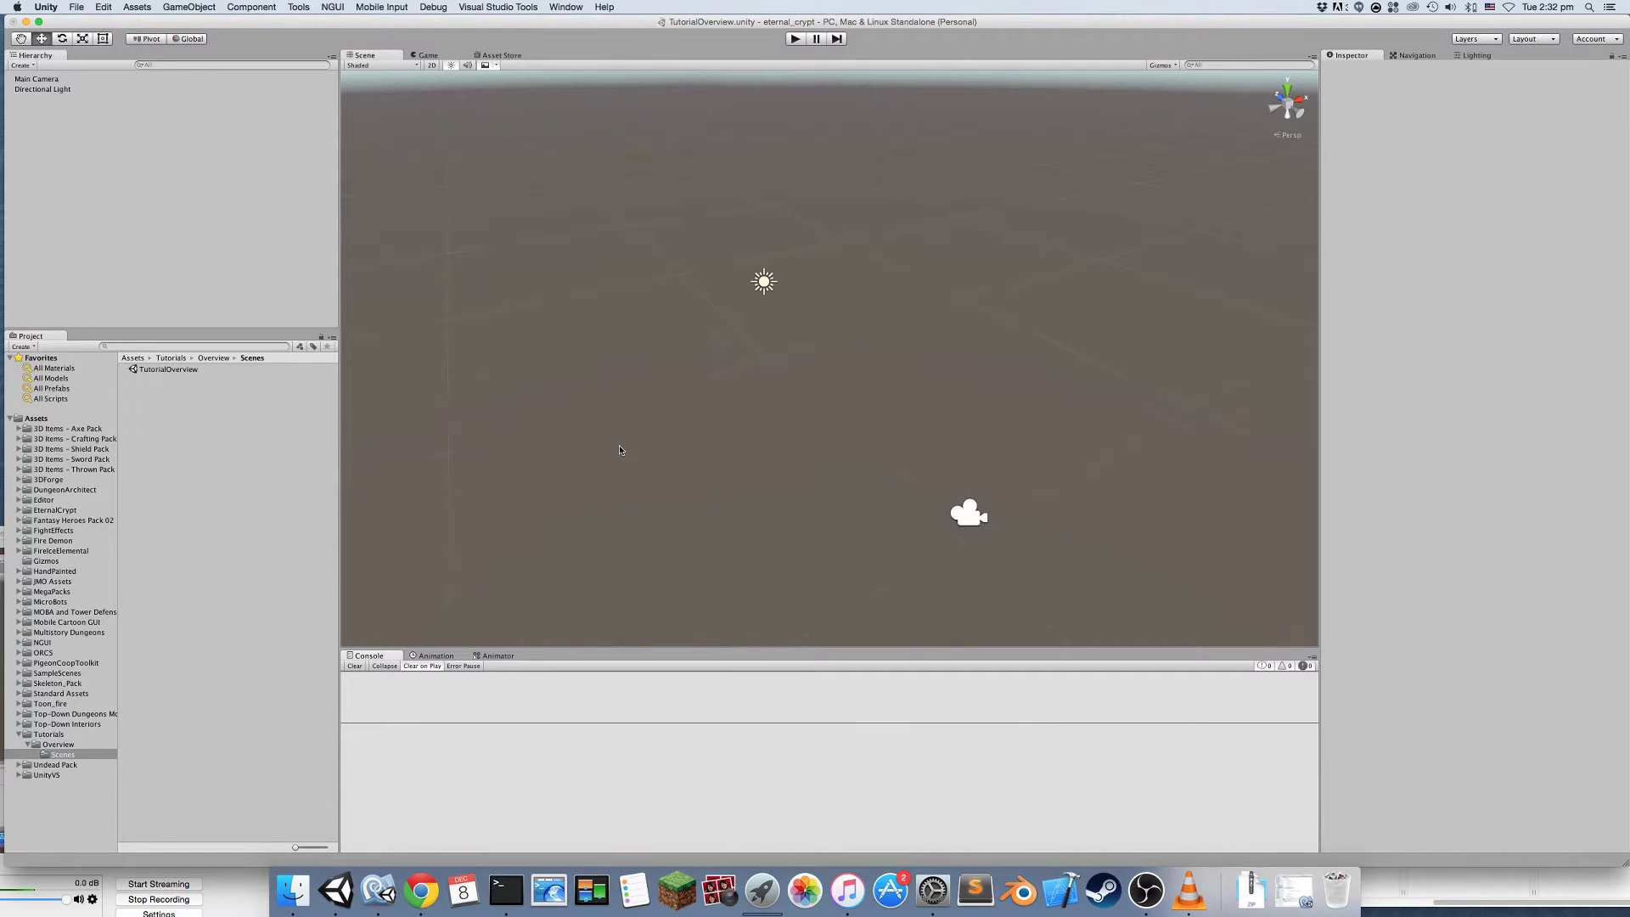
Add the DungeonGrid prefab from the DungeonArchitect Prefabs folder to the scene and select it
left_click_drag(749, 345, 582, 386, "alt")
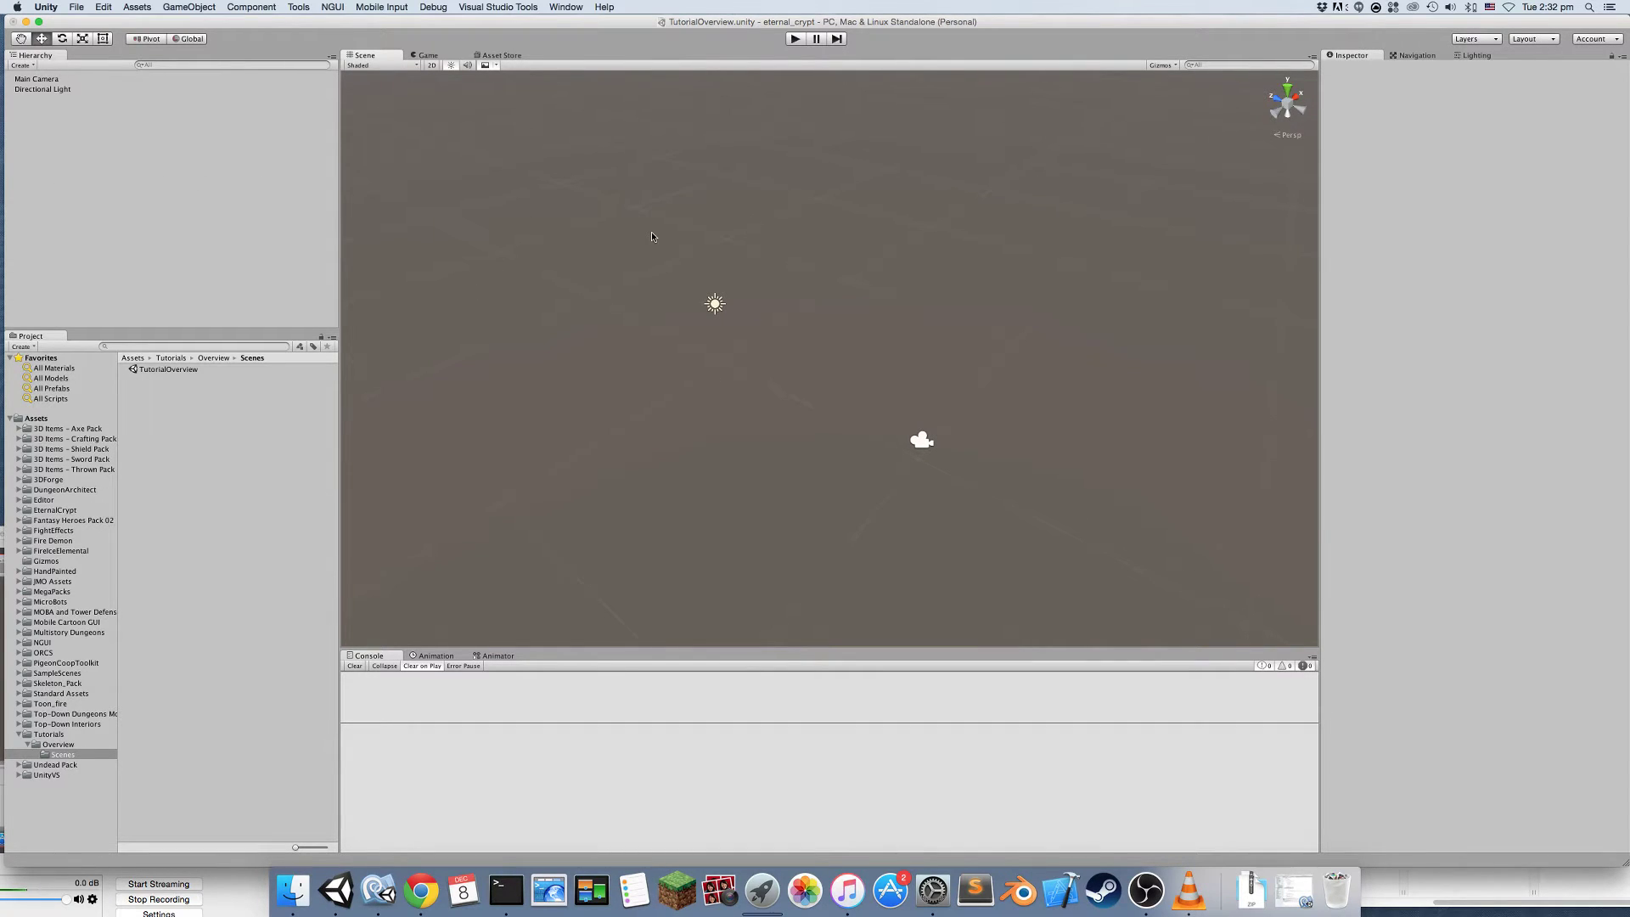
left_click_drag(749, 255, 712, 221, "alt")
left_click(18, 490)
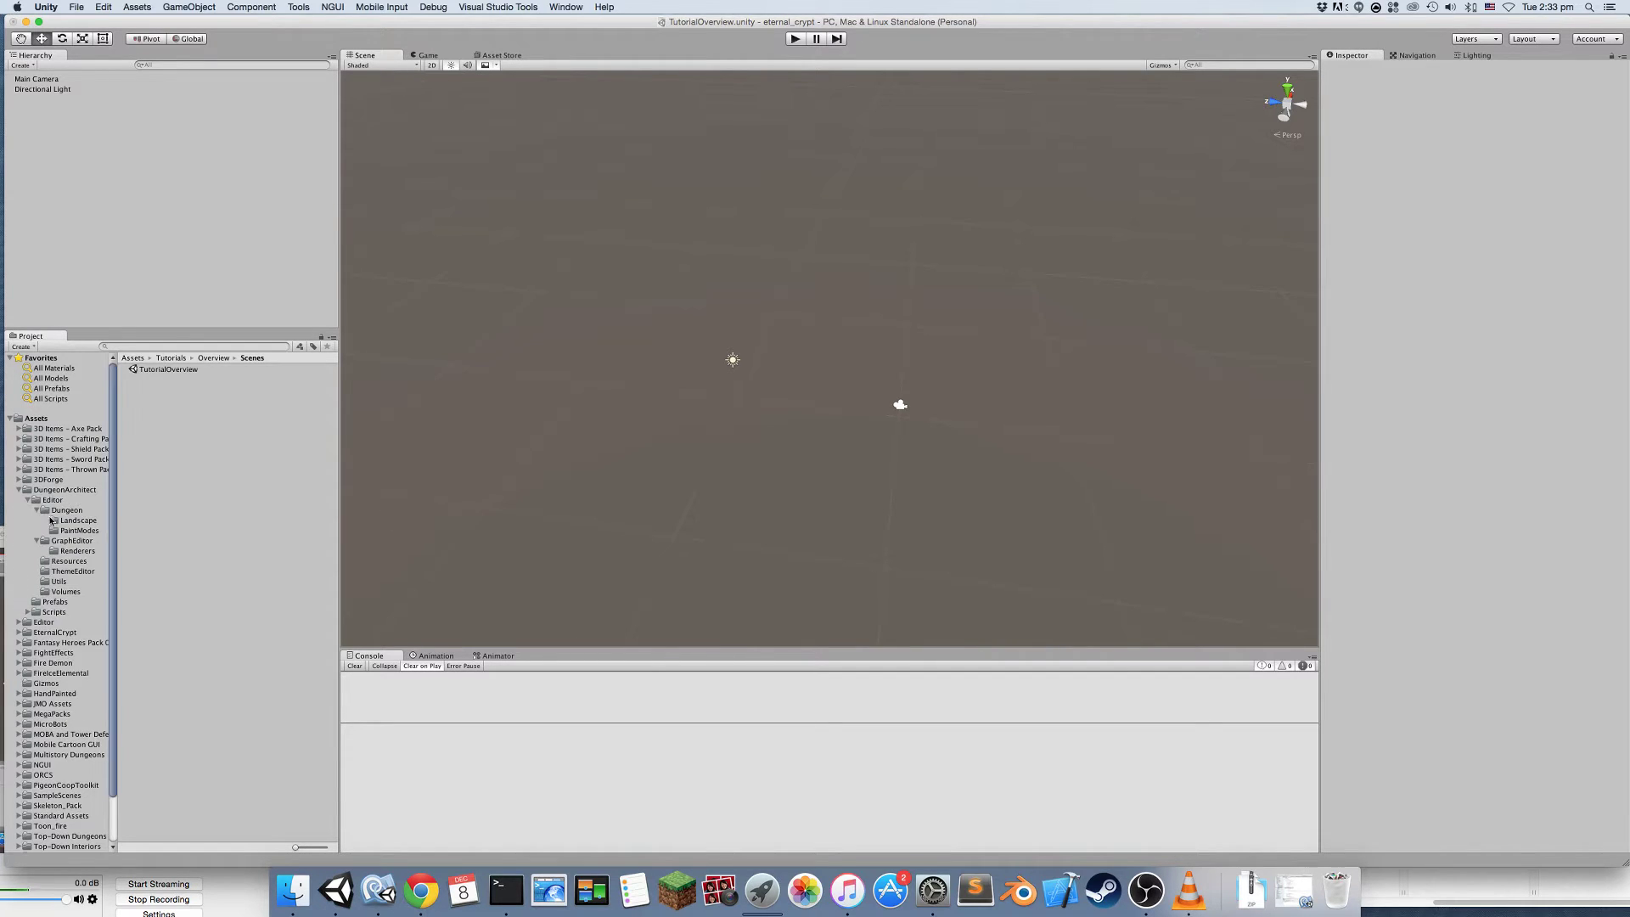
left_click(28, 500)
left_click(49, 512)
left_click_drag(160, 370, 38, 100)
left_click(42, 101)
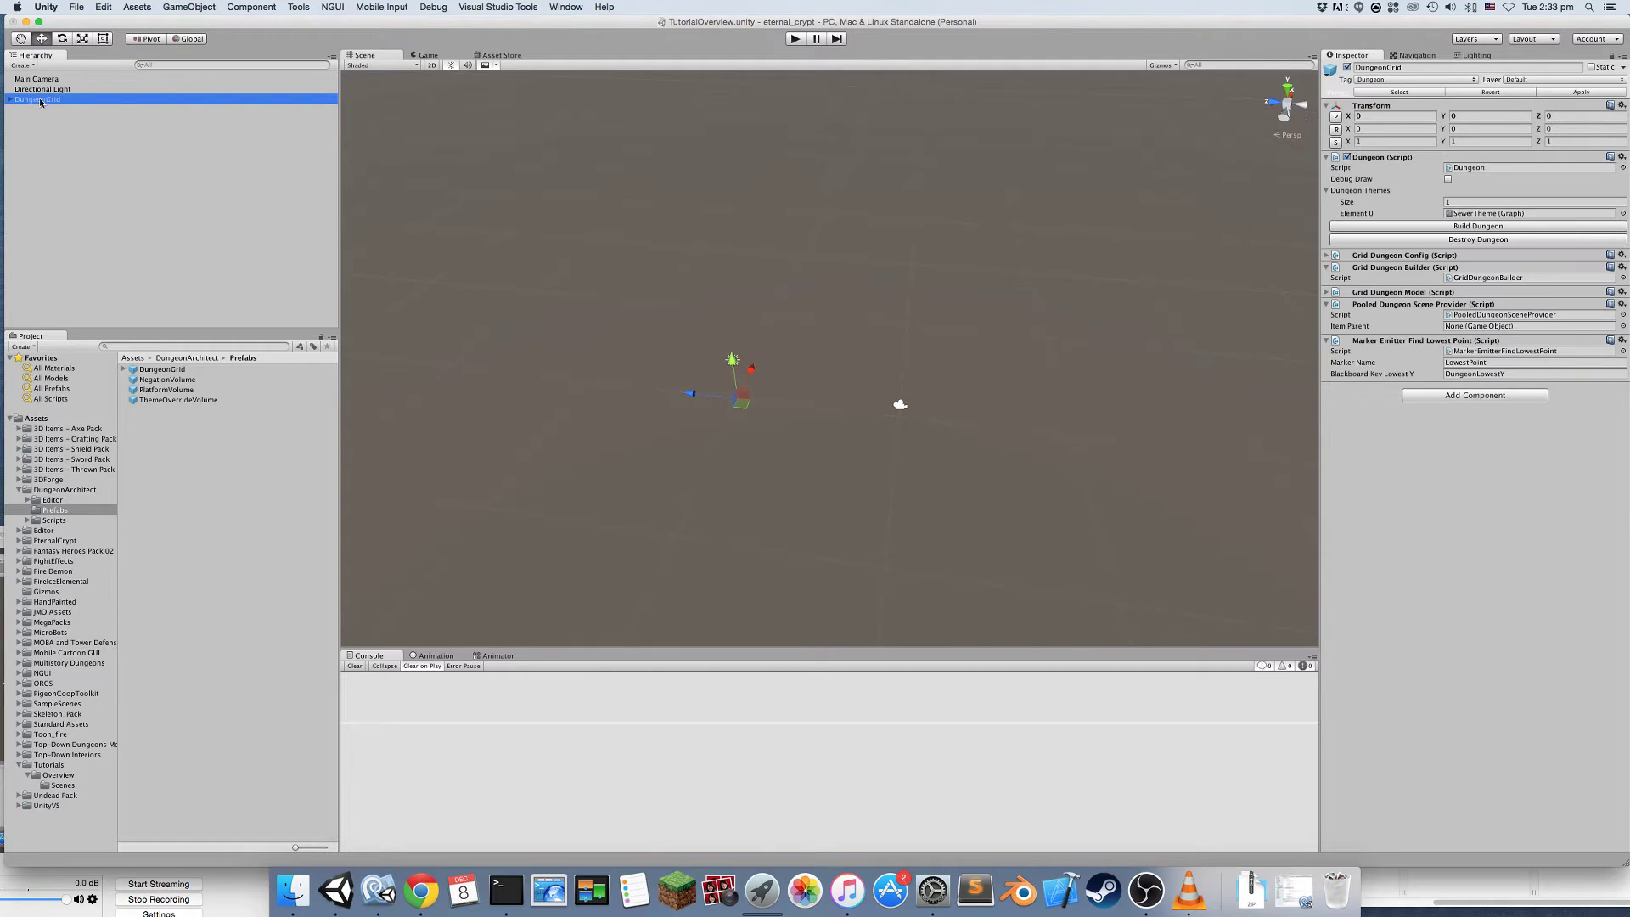
Clear the theme assigned to Element 0 of DungeonGrid's Dungeon Themes and try to build the dungeon without one
right_click_drag(813, 339, 874, 326)
right_click_drag(998, 413, 546, 331)
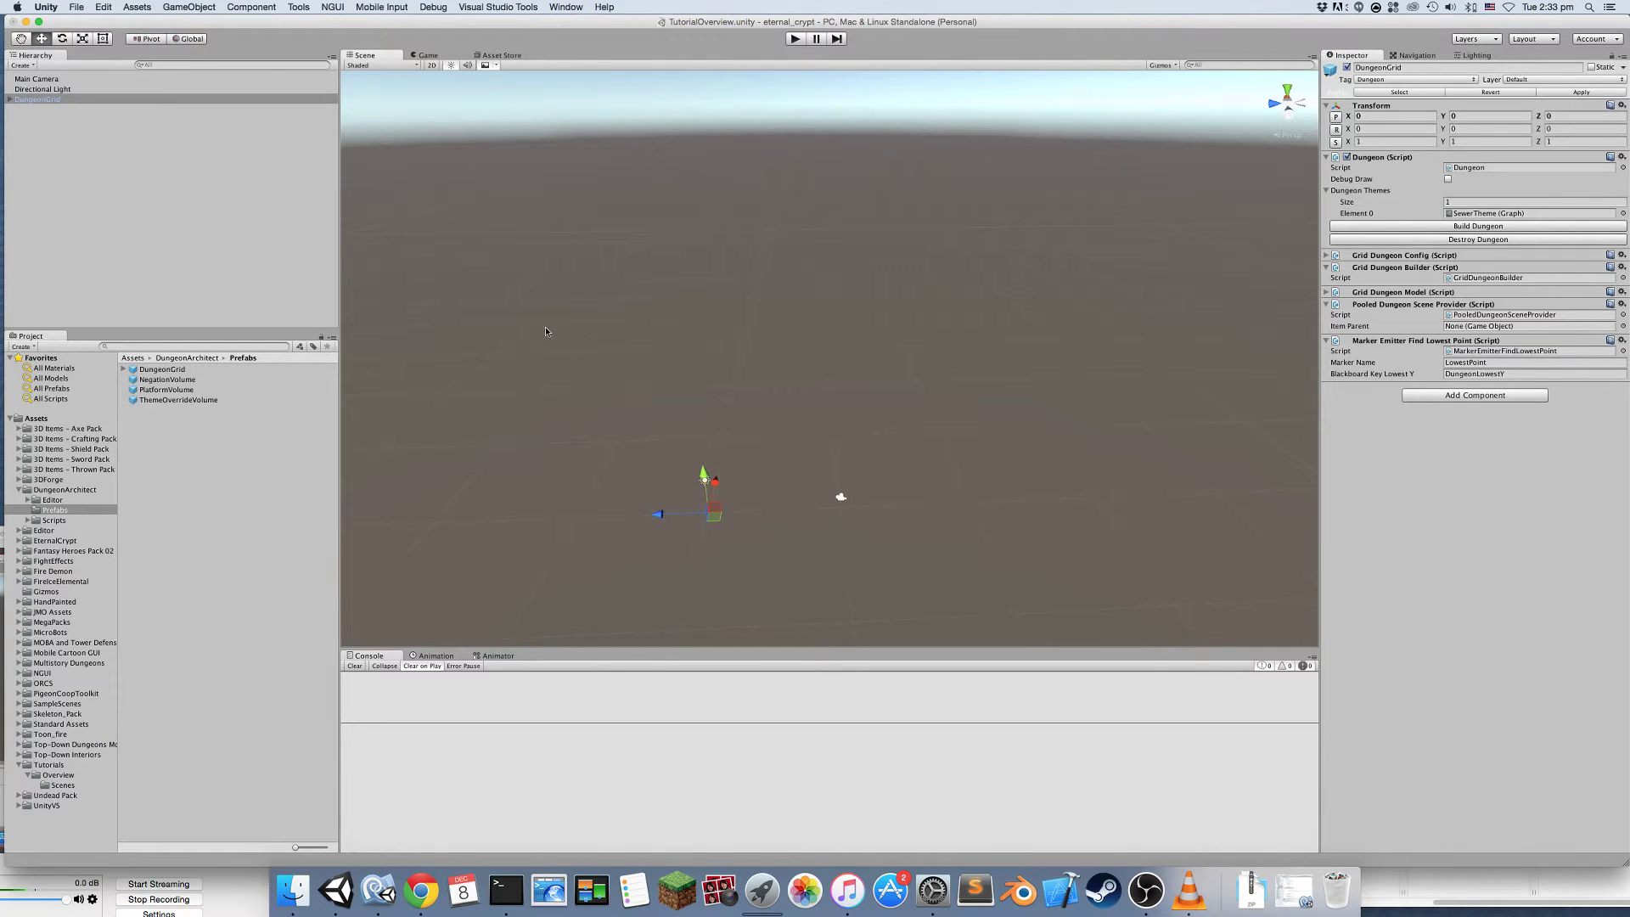
right_click_drag(784, 384, 924, 381)
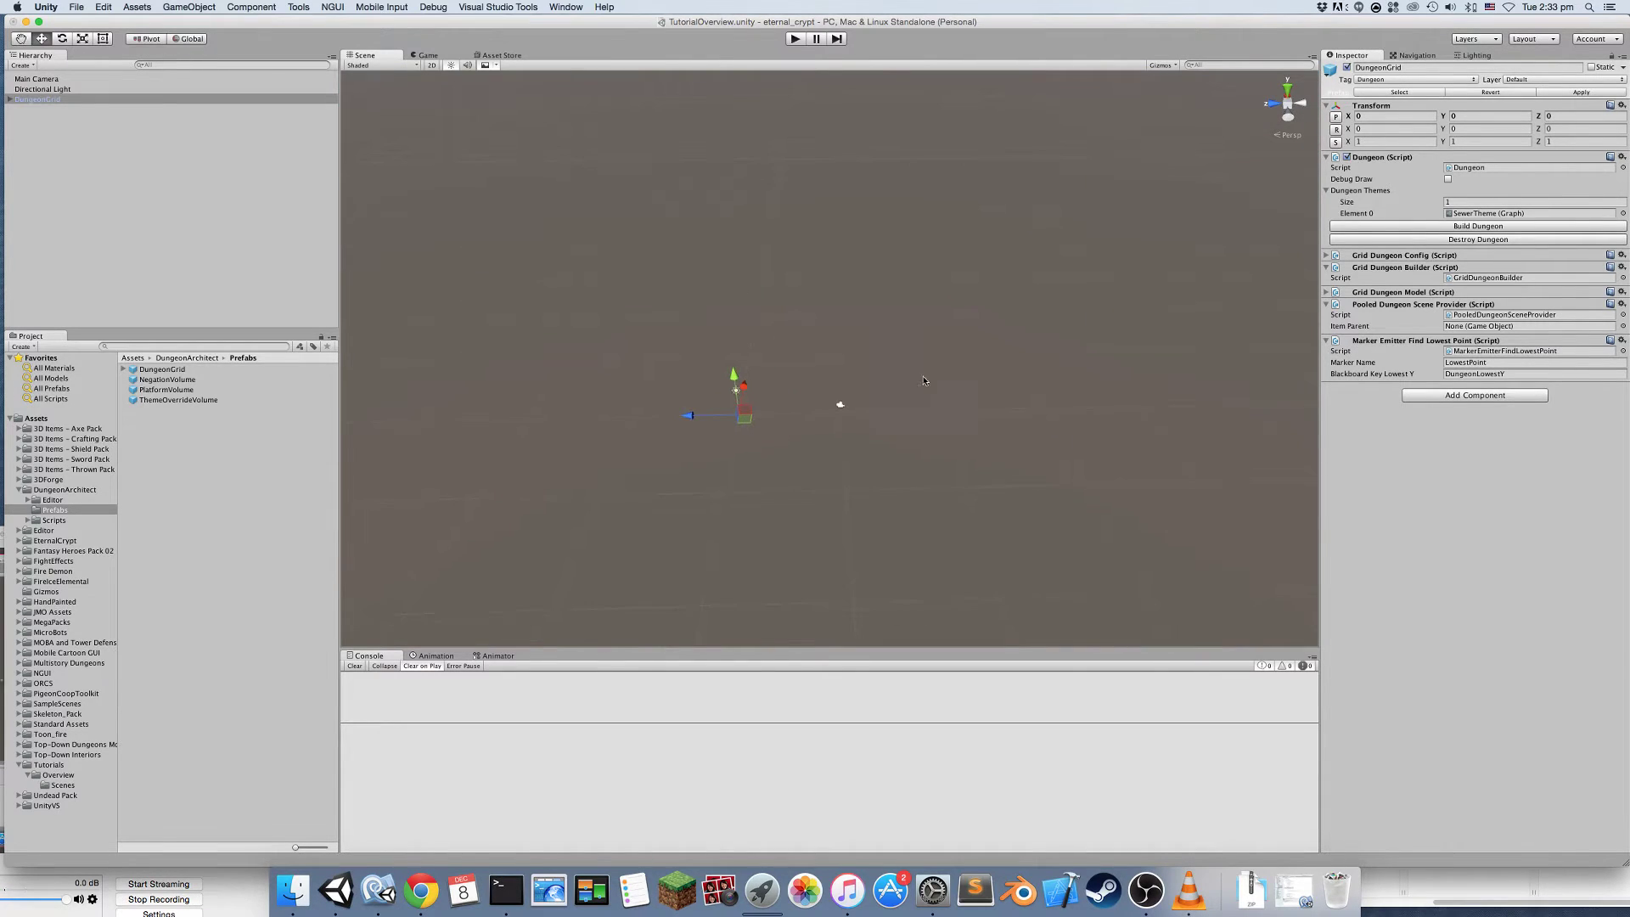
left_click(1467, 214)
key("BackSpace")
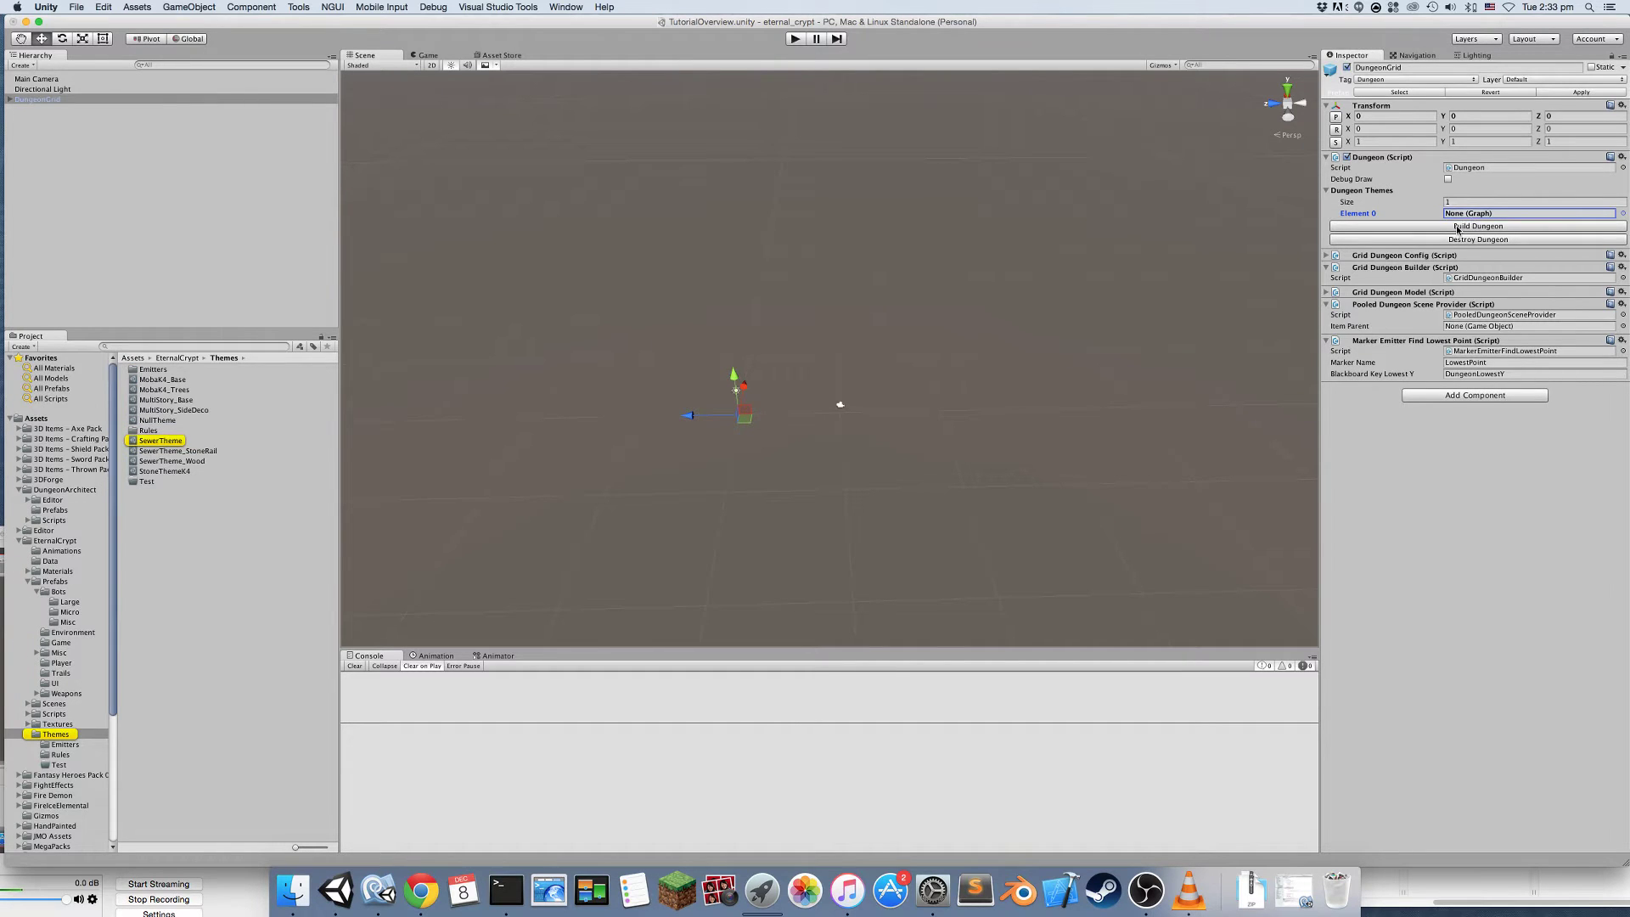
left_click(1458, 227)
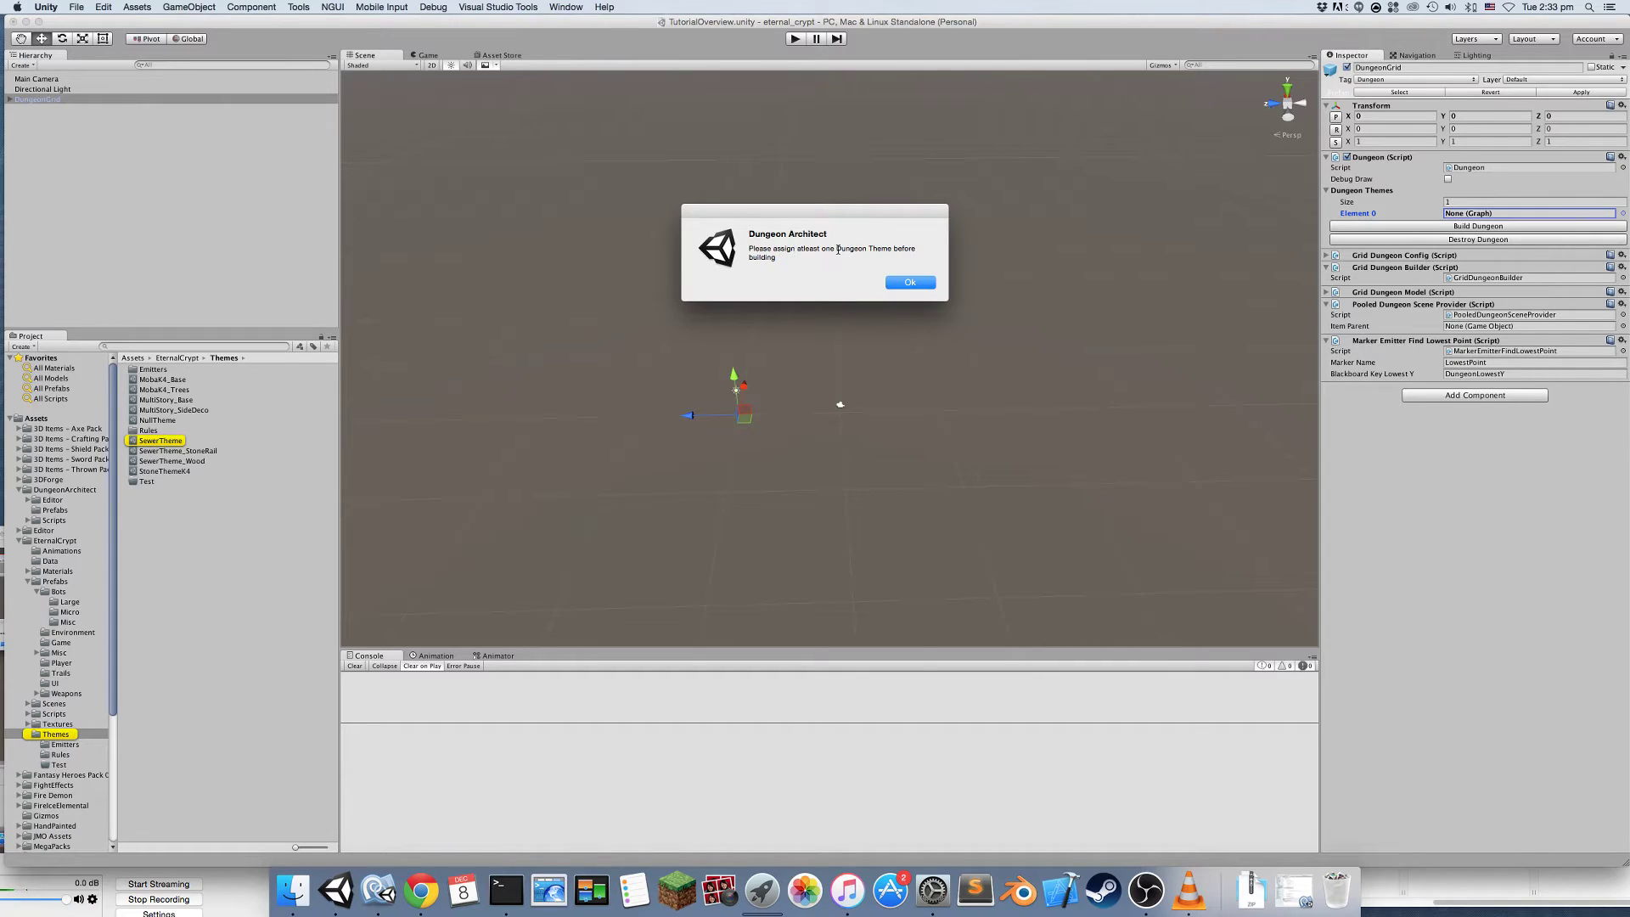
left_click(909, 282)
right_click_drag(908, 282, 875, 305)
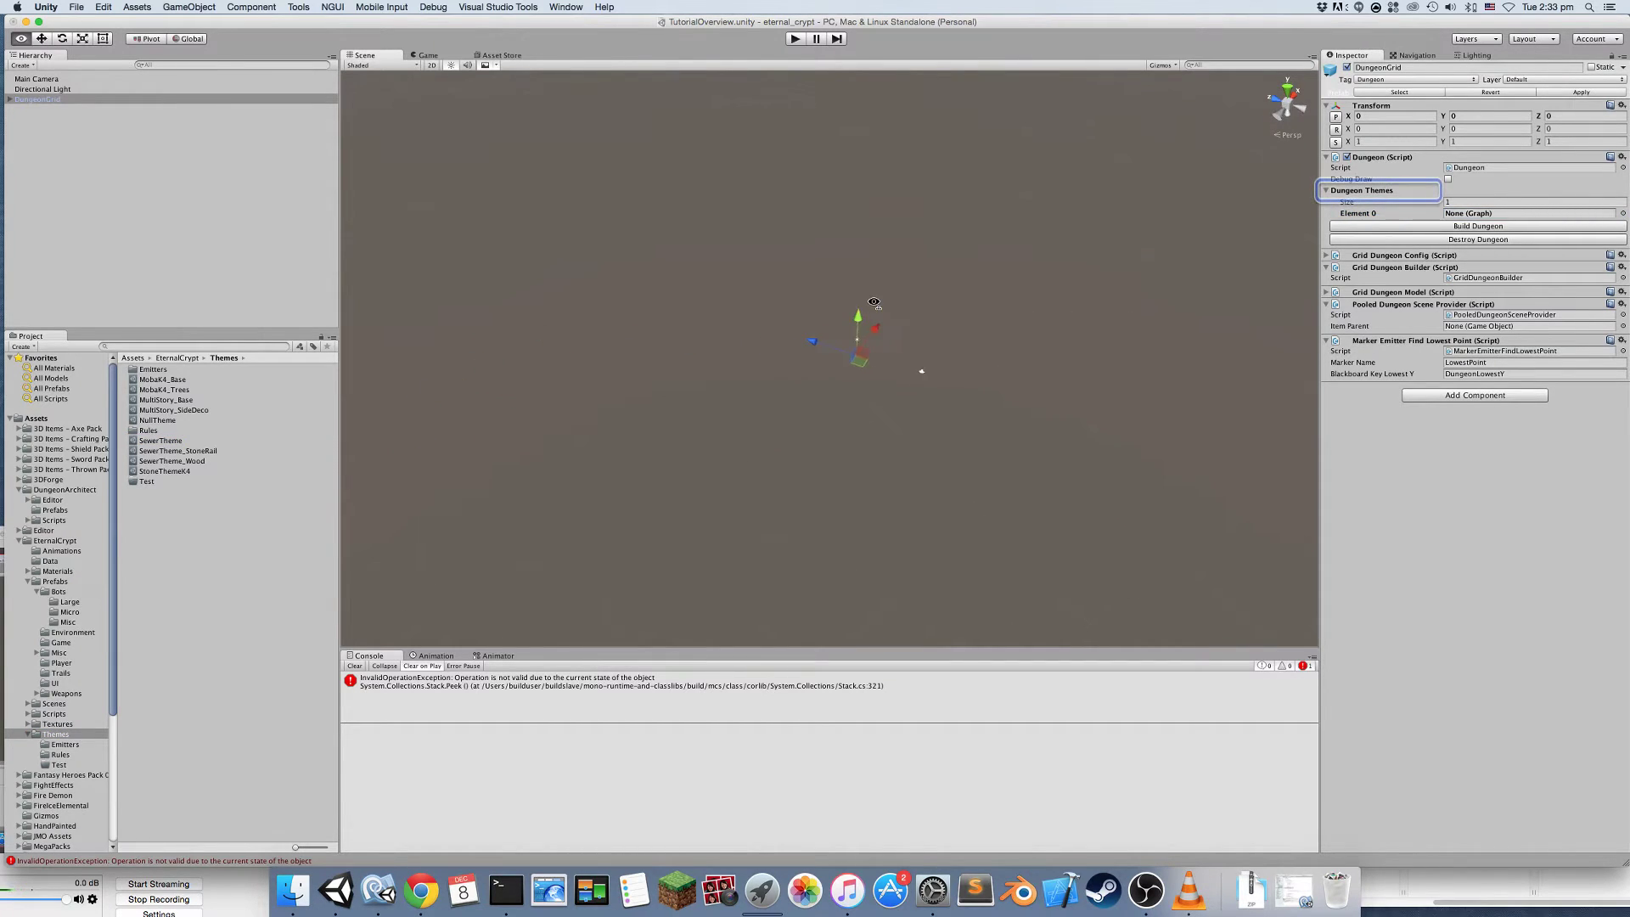
right_click_drag(541, 280, 501, 231)
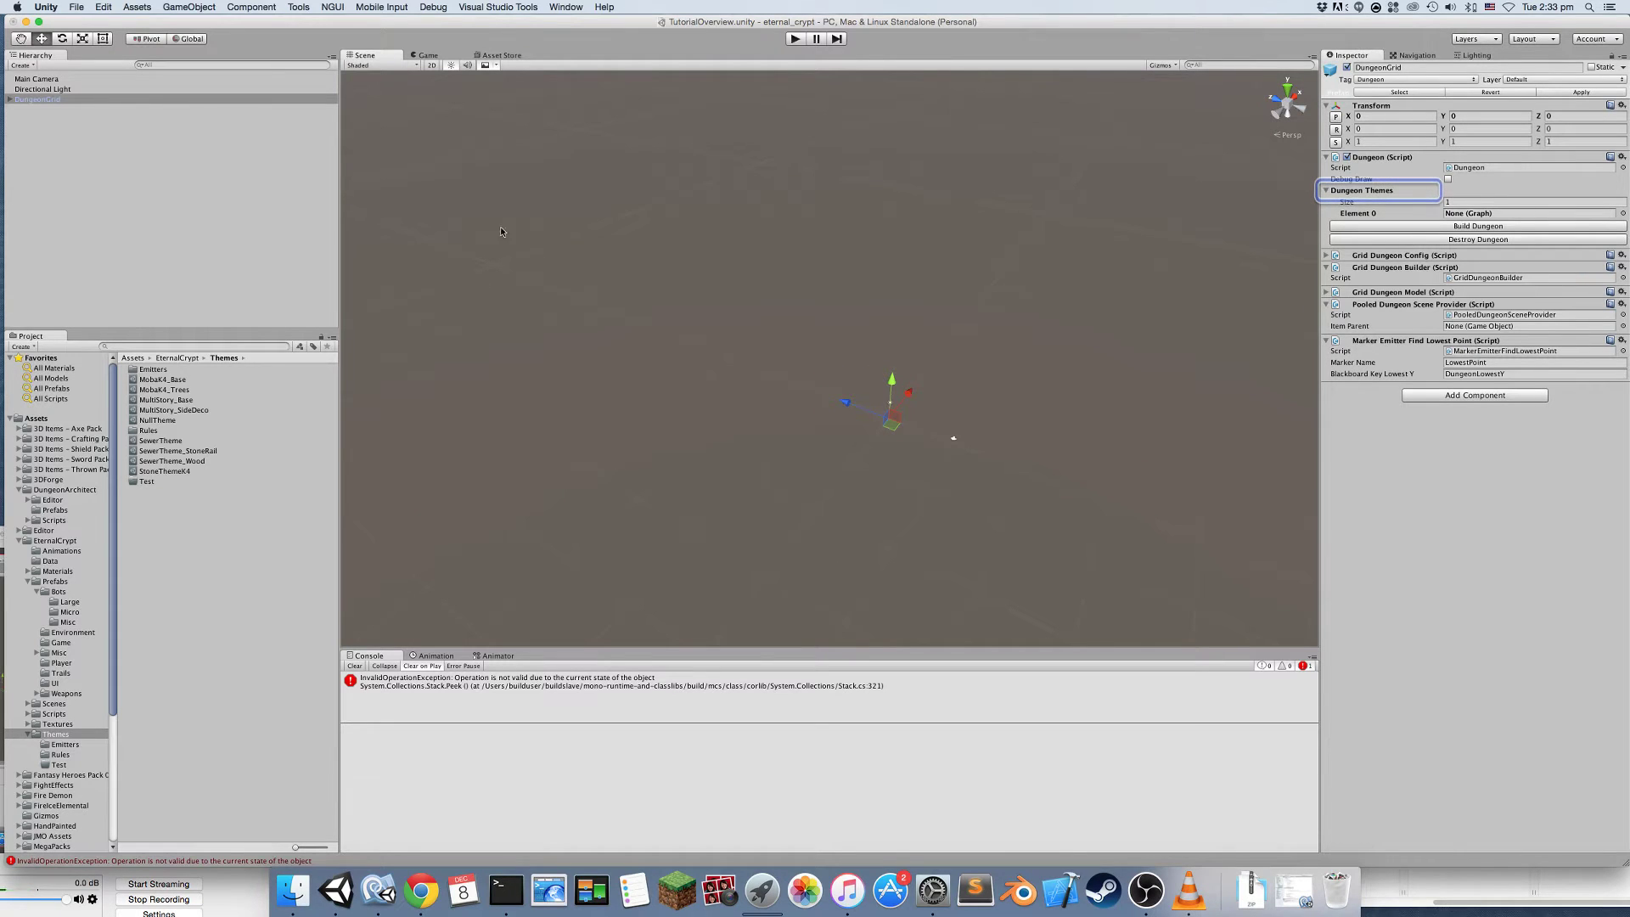
right_click_drag(646, 331, 634, 344)
right_click_drag(799, 395, 976, 222)
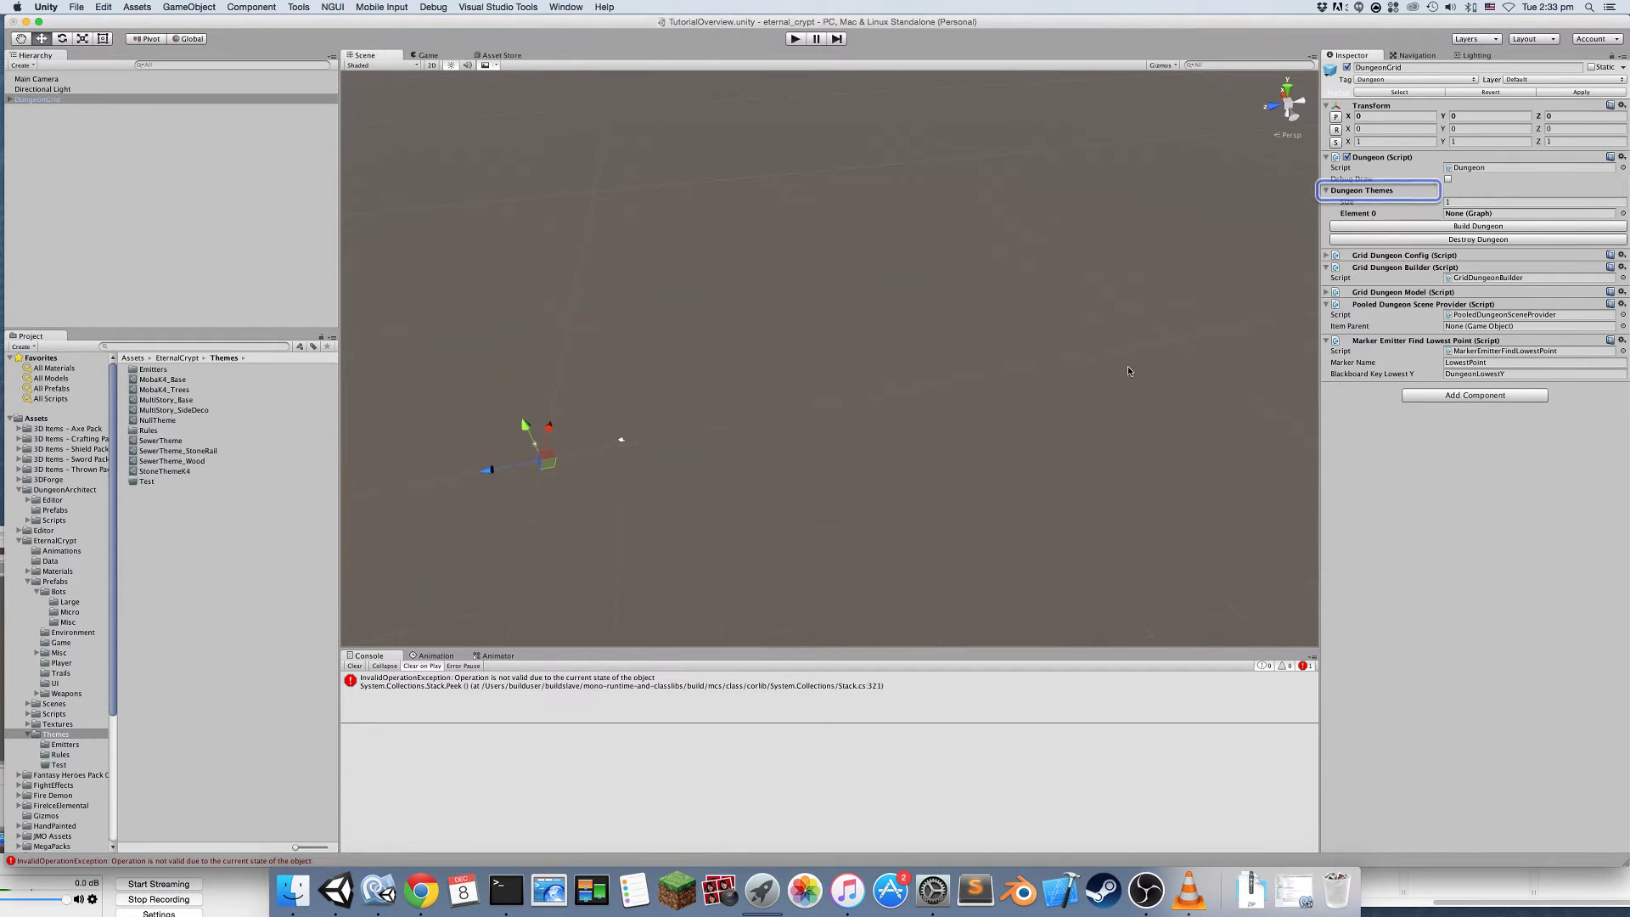
right_click_drag(1031, 341, 668, 276)
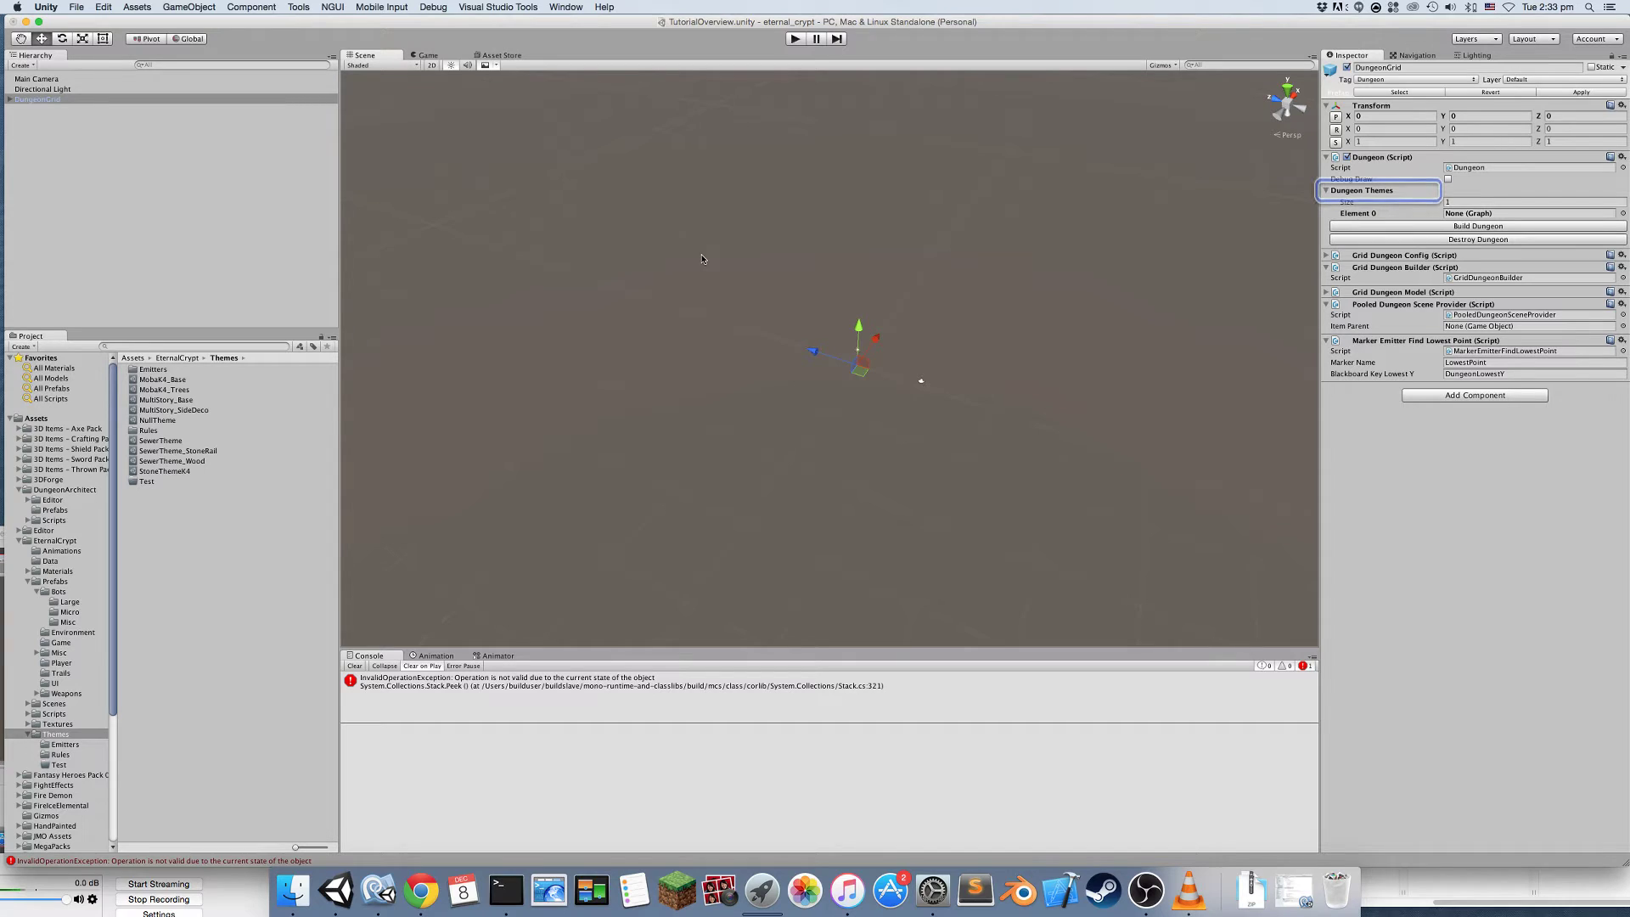
left_click_drag(725, 247, 977, 230, "alt")
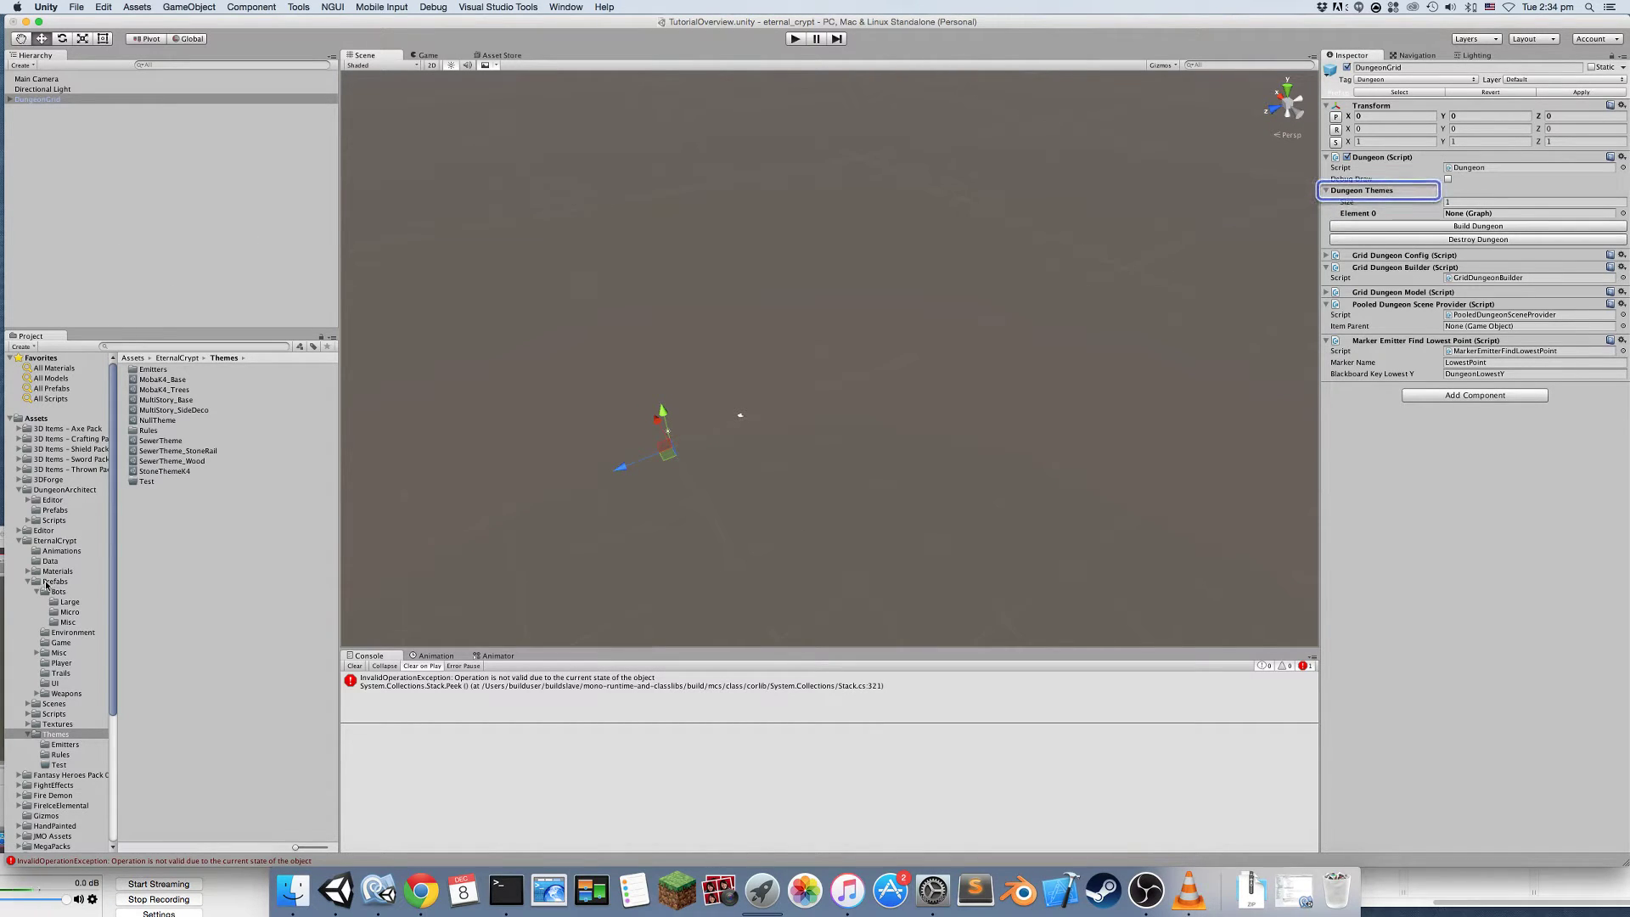
Create a folder named Dungeons inside the Tutorials/Overview folder
left_click(17, 491)
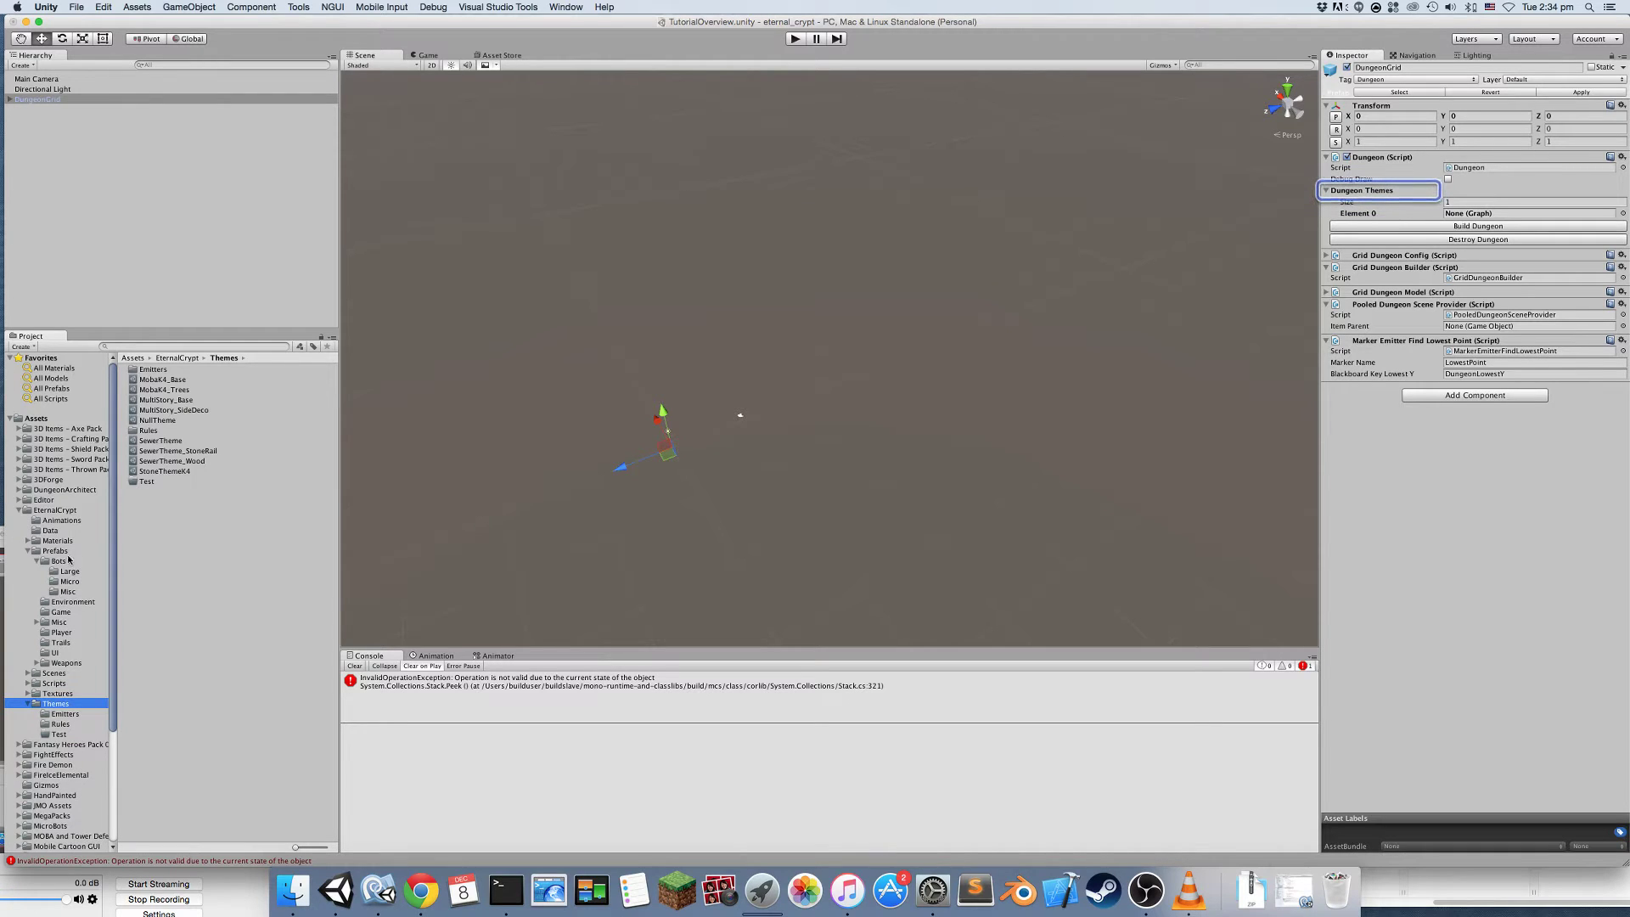
left_click(19, 511)
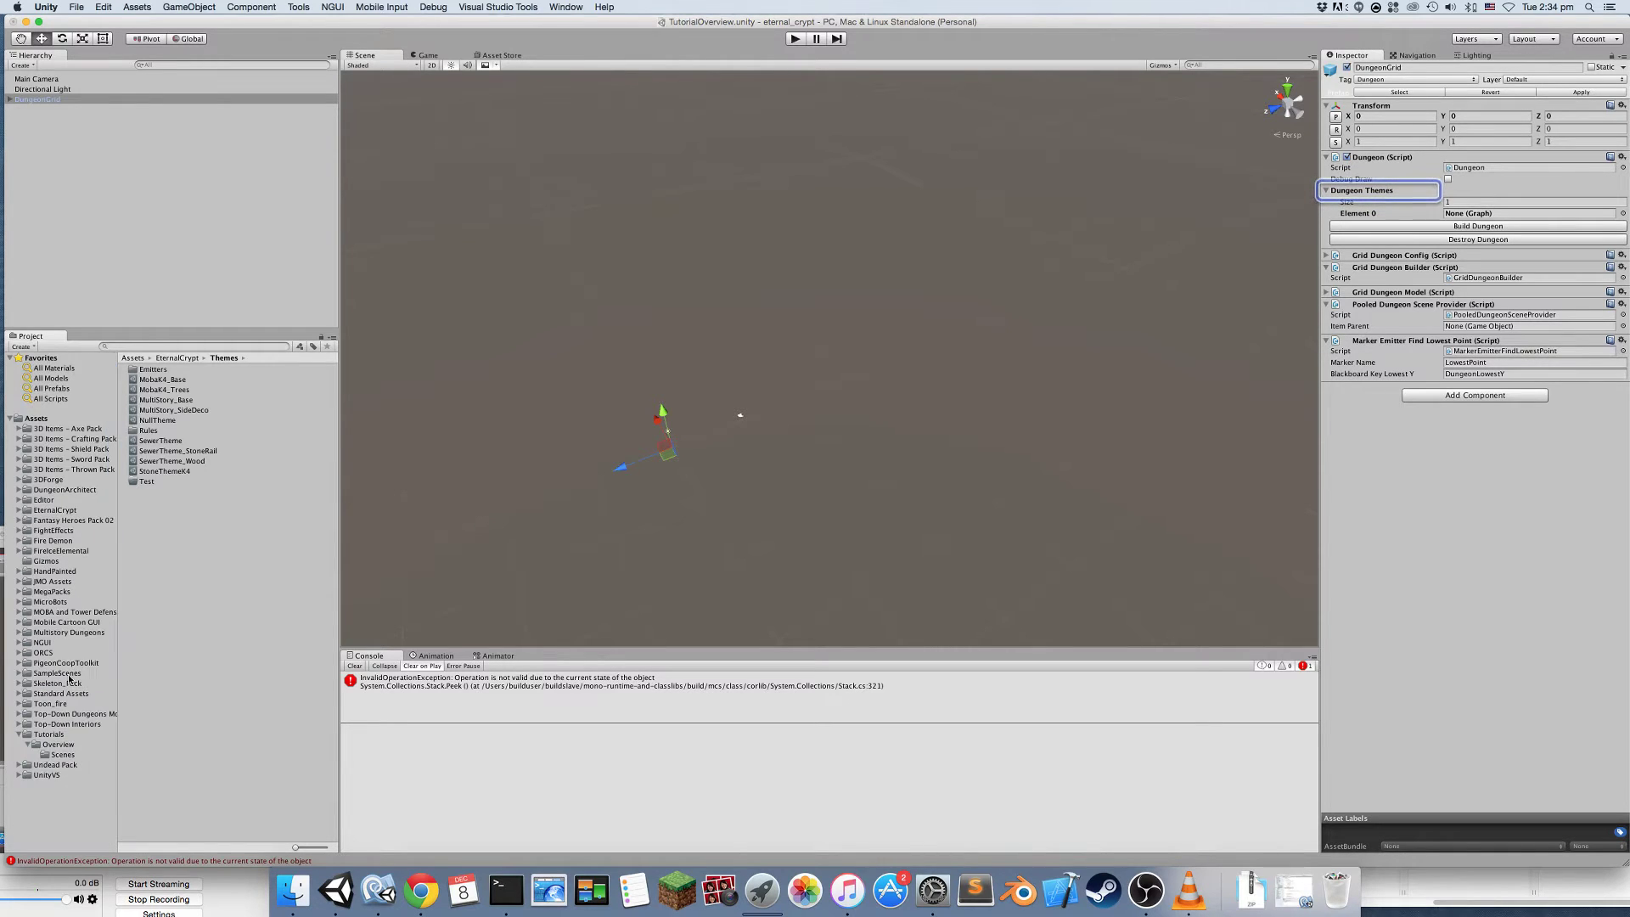
left_click(52, 745)
right_click(182, 402)
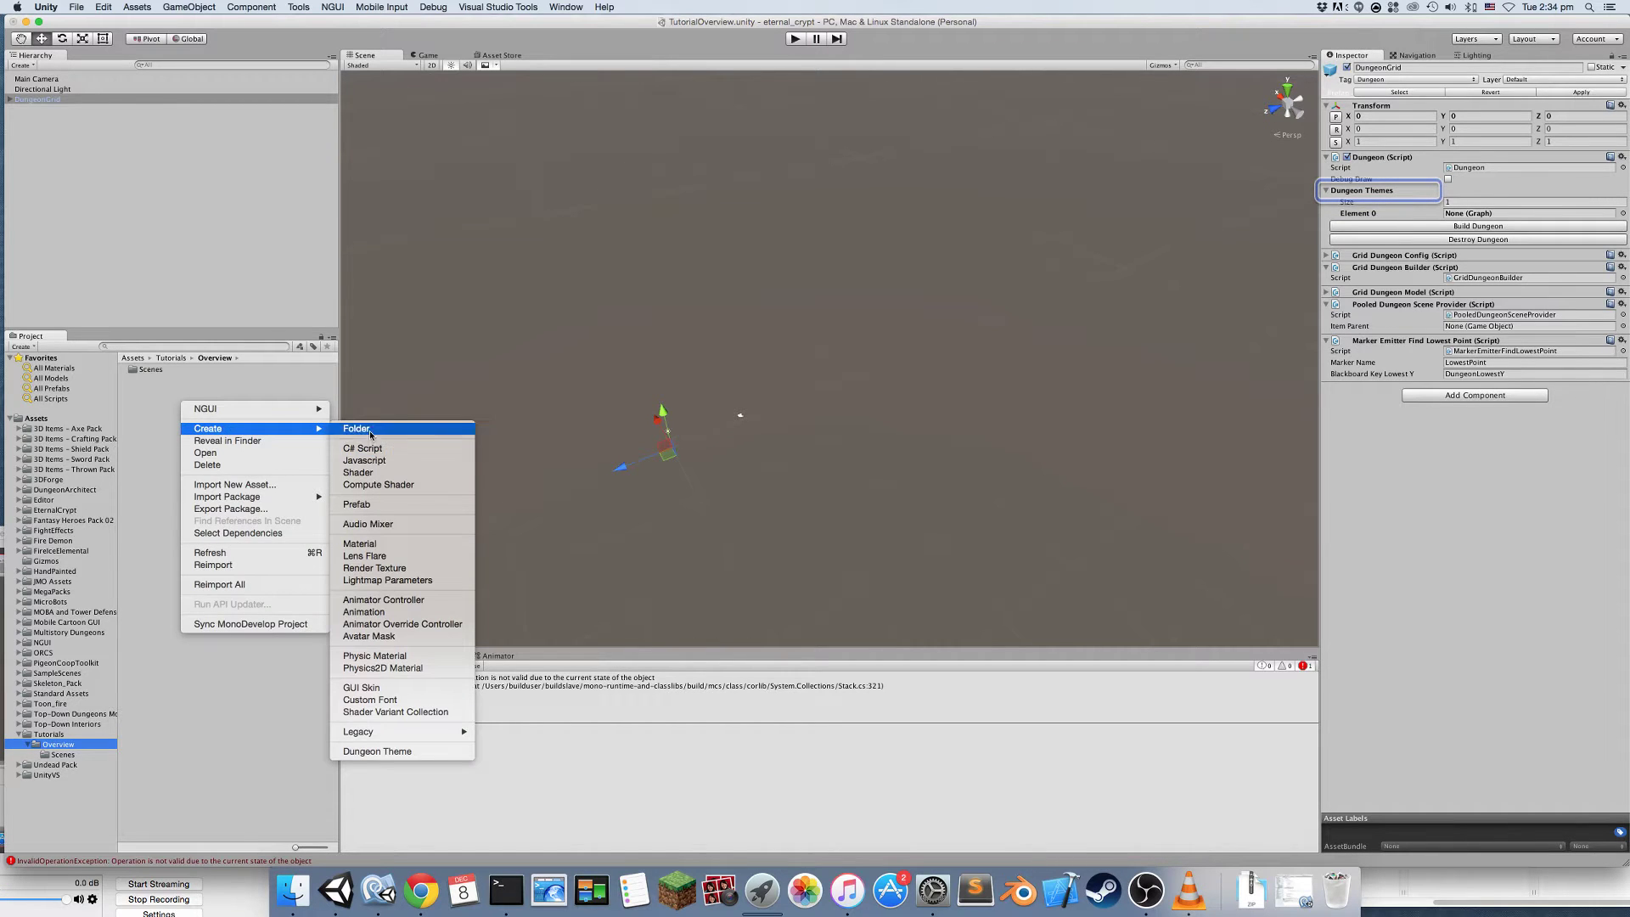
left_click(365, 429)
type("Dungeons")
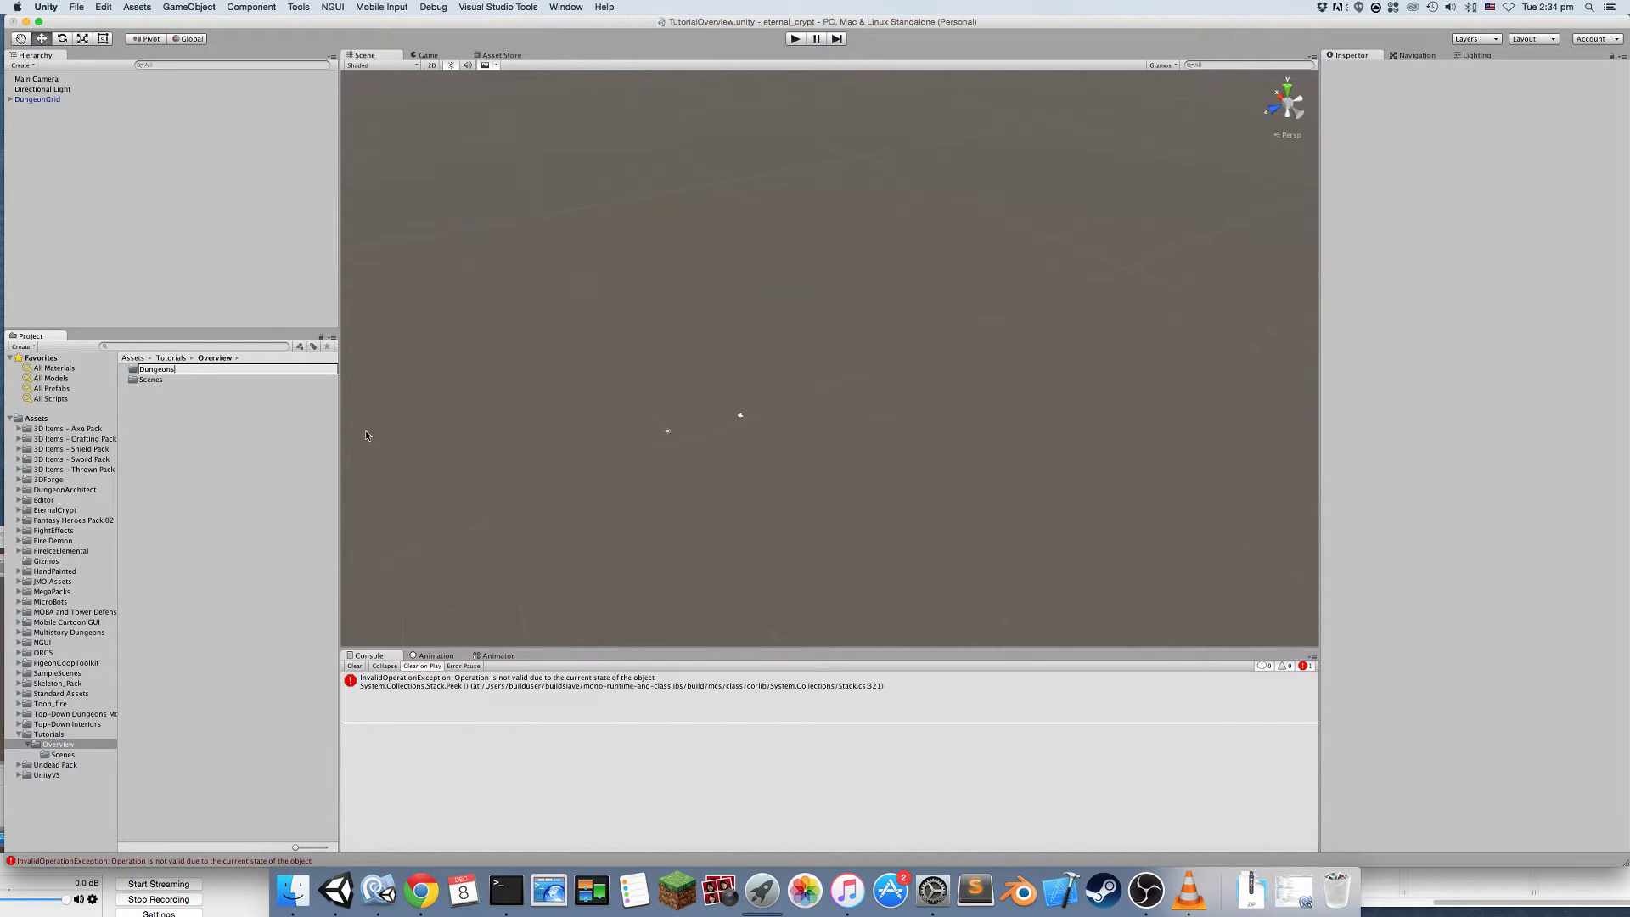
key("Return")
Create a Dungeon Theme asset in the Dungeons folder and name it BasicDemoTheme
double_click(180, 375)
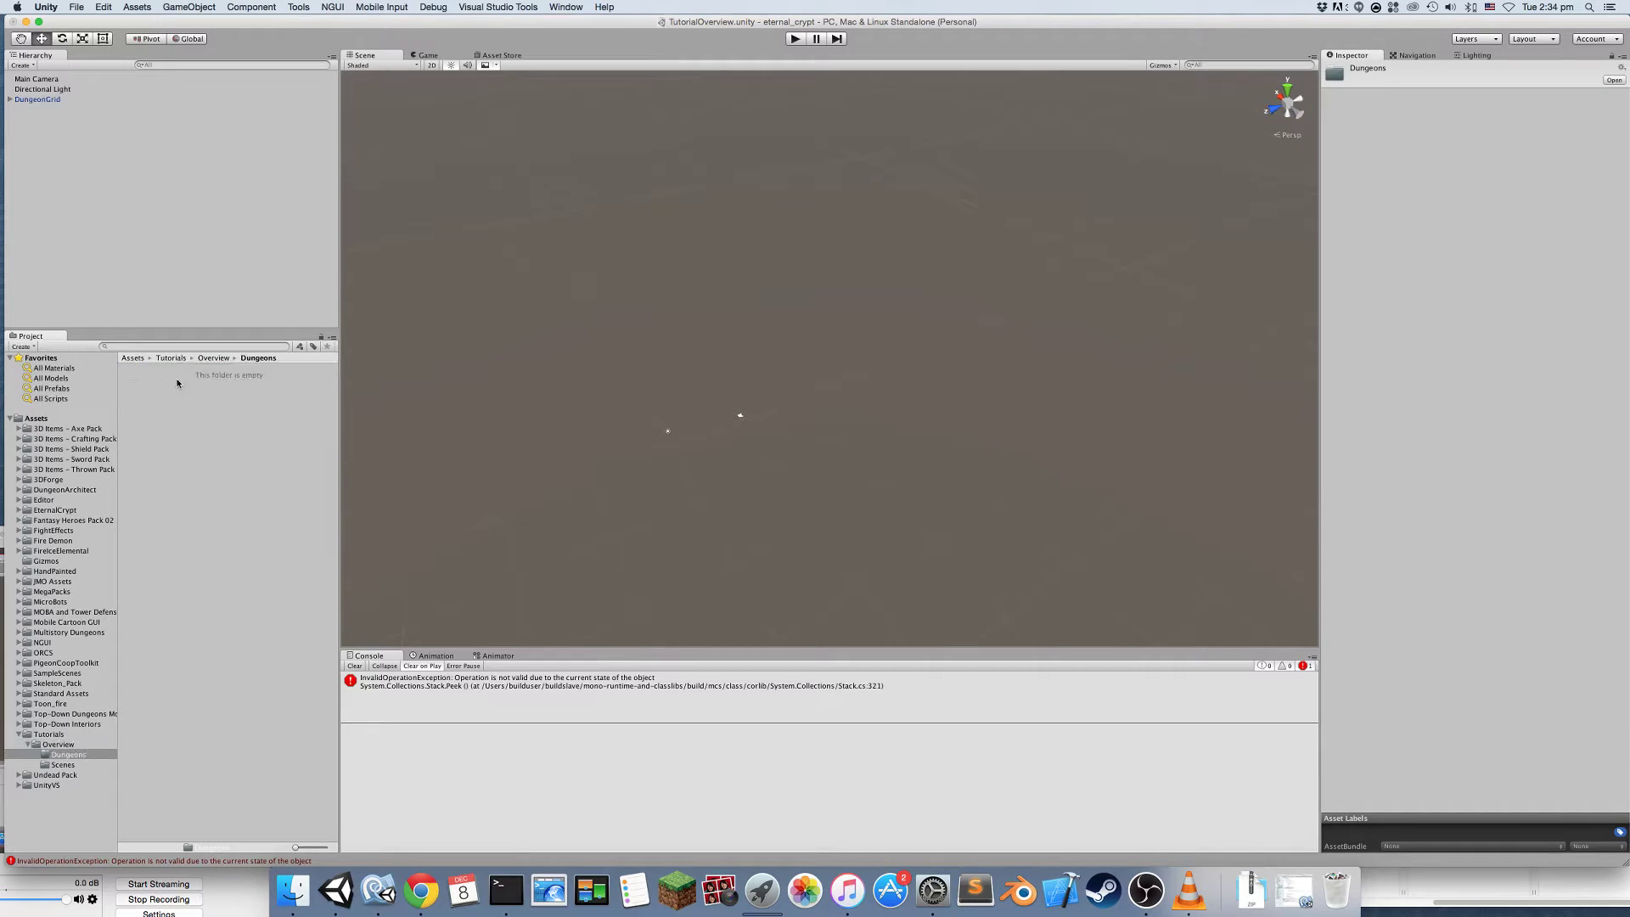
right_click(171, 380)
mouse_move(209, 406)
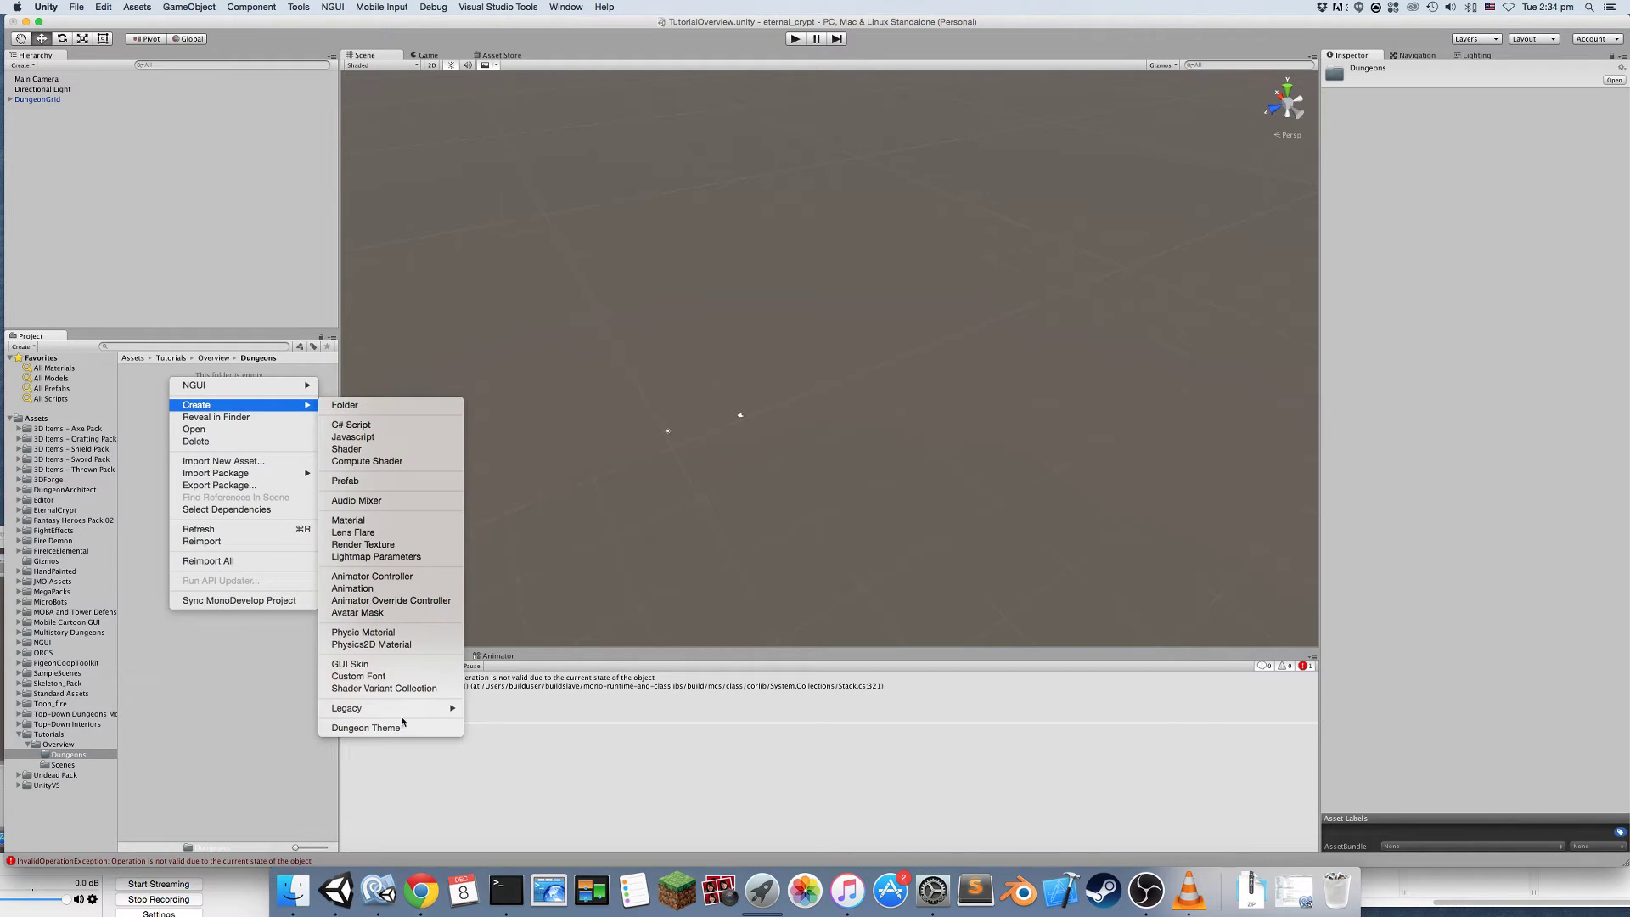
left_click(365, 728)
double_click(155, 370)
left_click(154, 369)
left_click(154, 370)
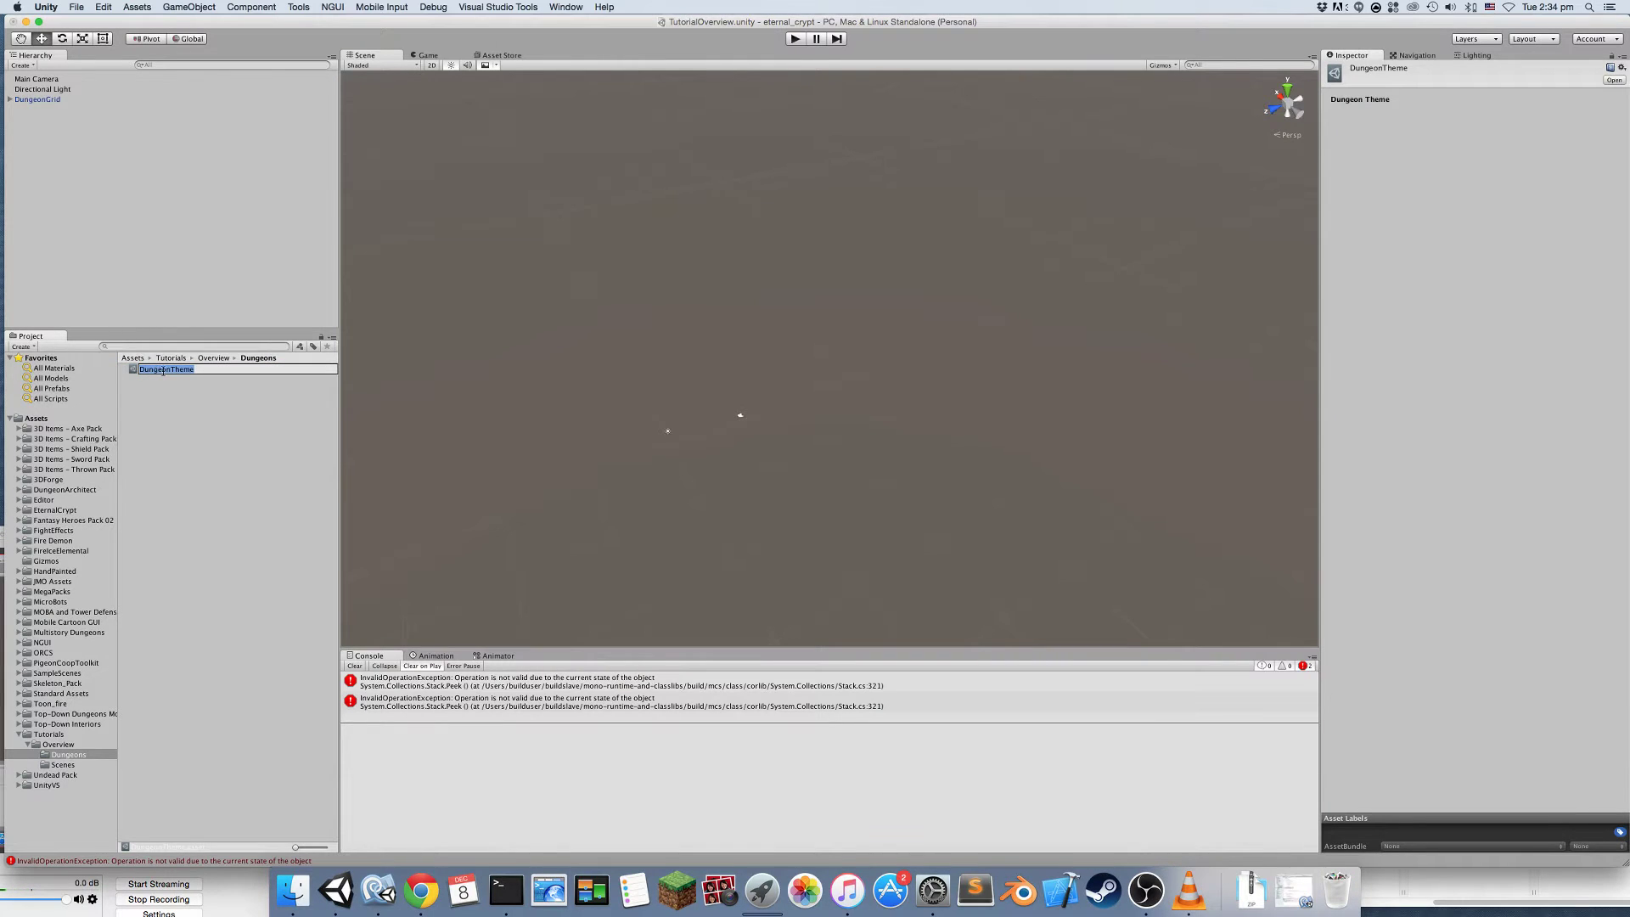
type("BasicDemoThem")
key("Return")
Open BasicDemoTheme in the theme editor and dock the editor next to the Asset Store view
double_click(132, 370)
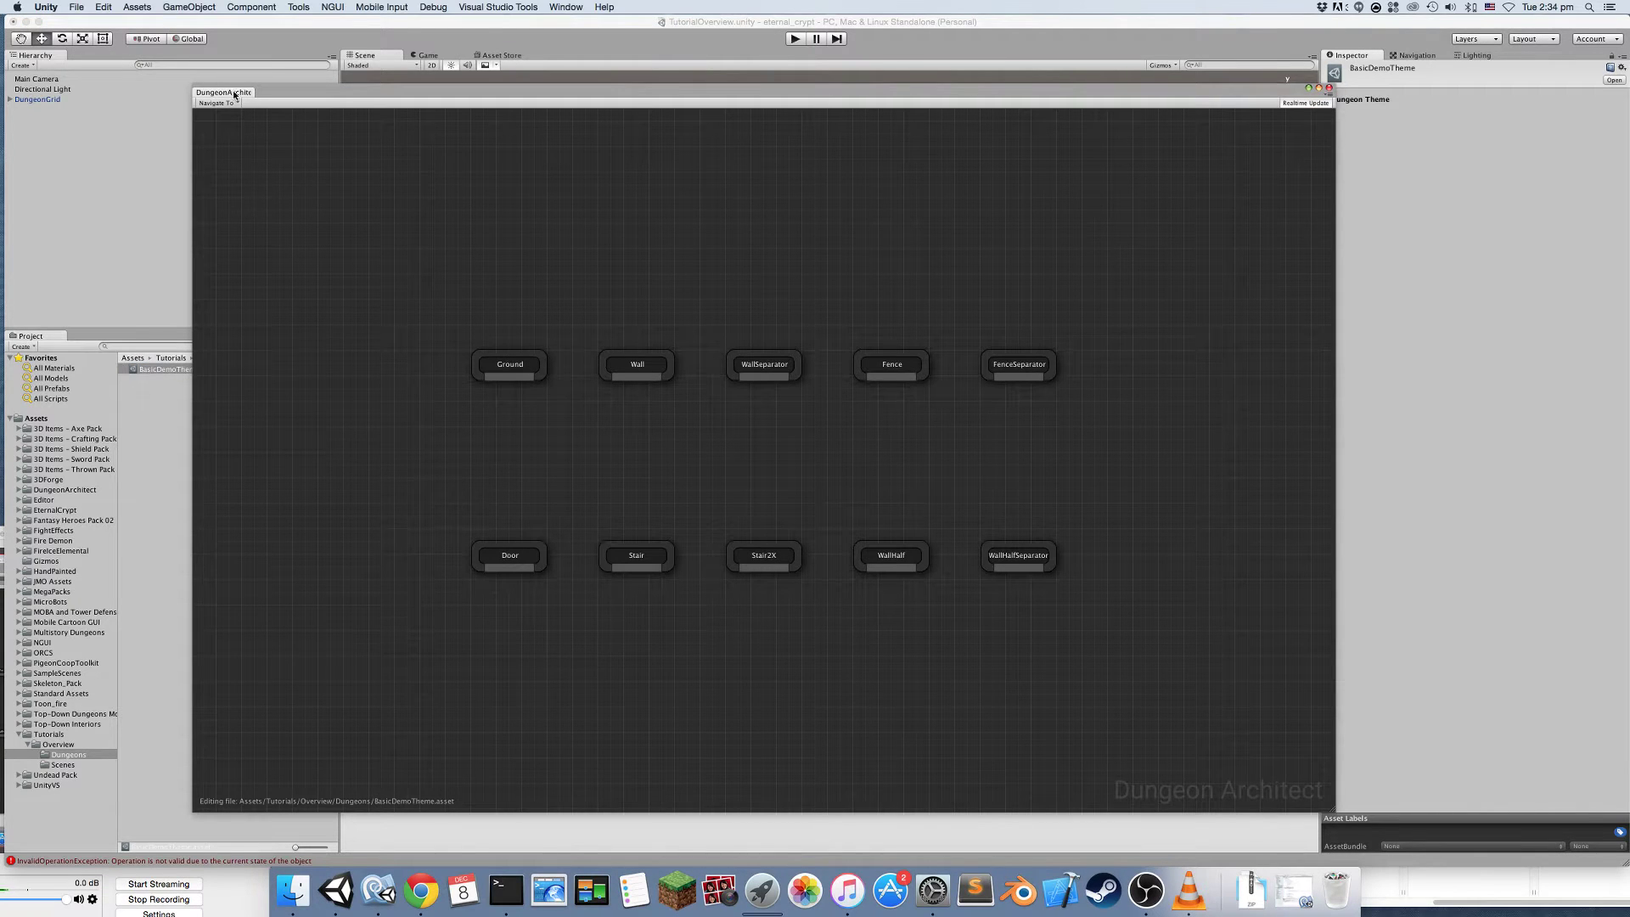
left_click_drag(234, 94, 564, 64)
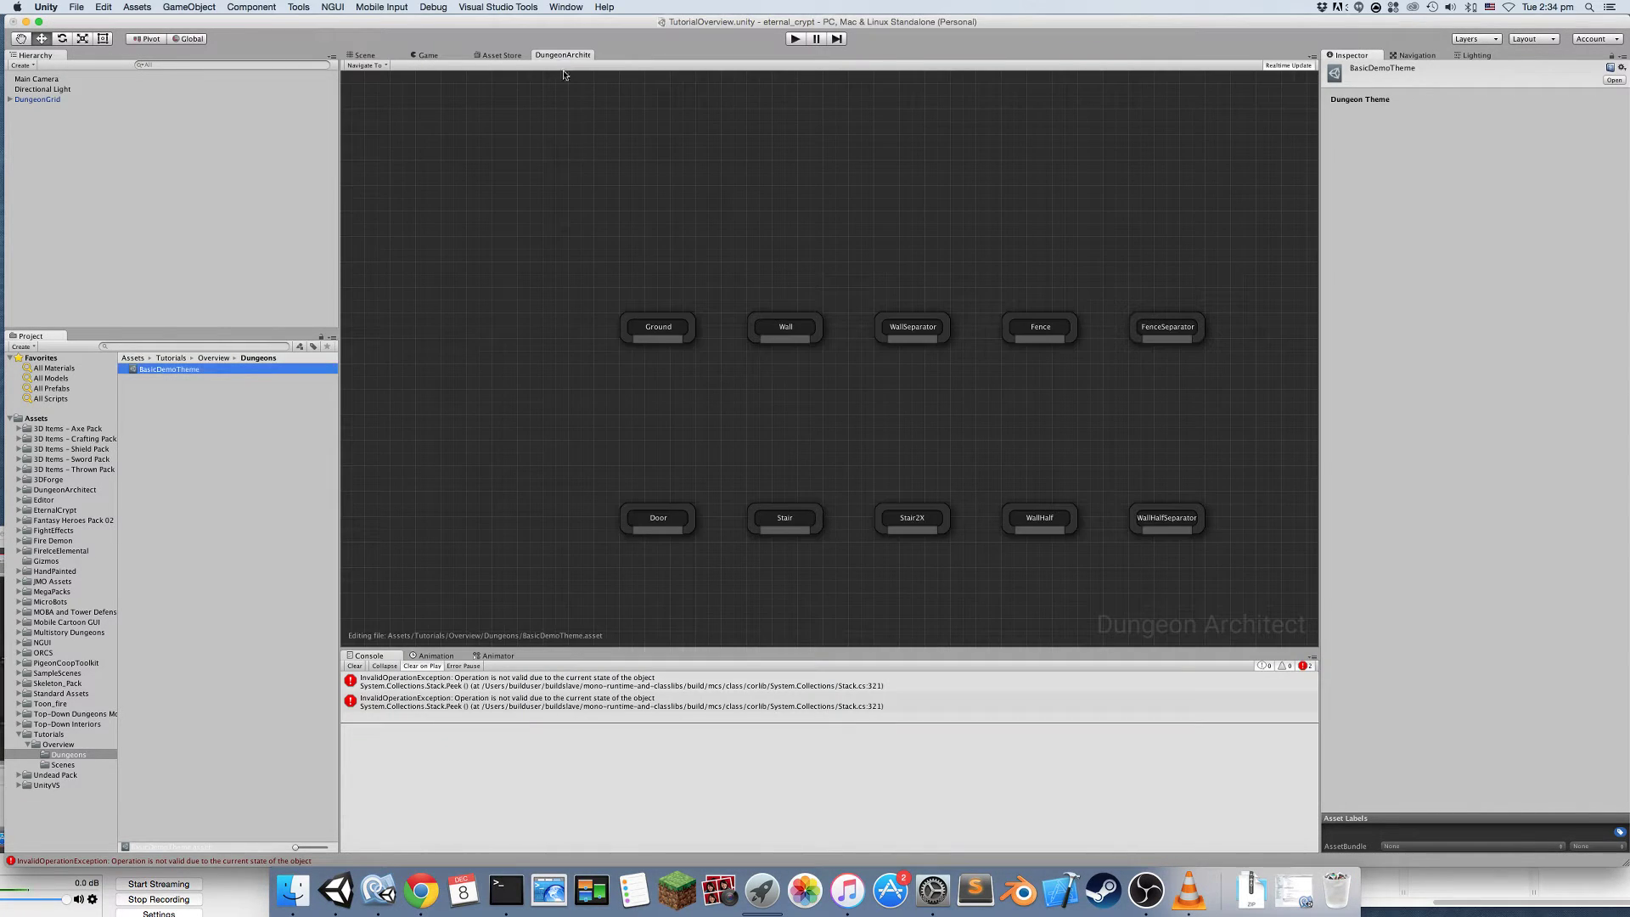
middle_click_drag(686, 239, 605, 124)
Move the lower row of marker nodes, Door through WallHalfSeparator, further down to widen the gap between the rows
left_click_drag(540, 320, 1134, 460)
left_click_drag(1082, 401, 1085, 470)
left_click(898, 321)
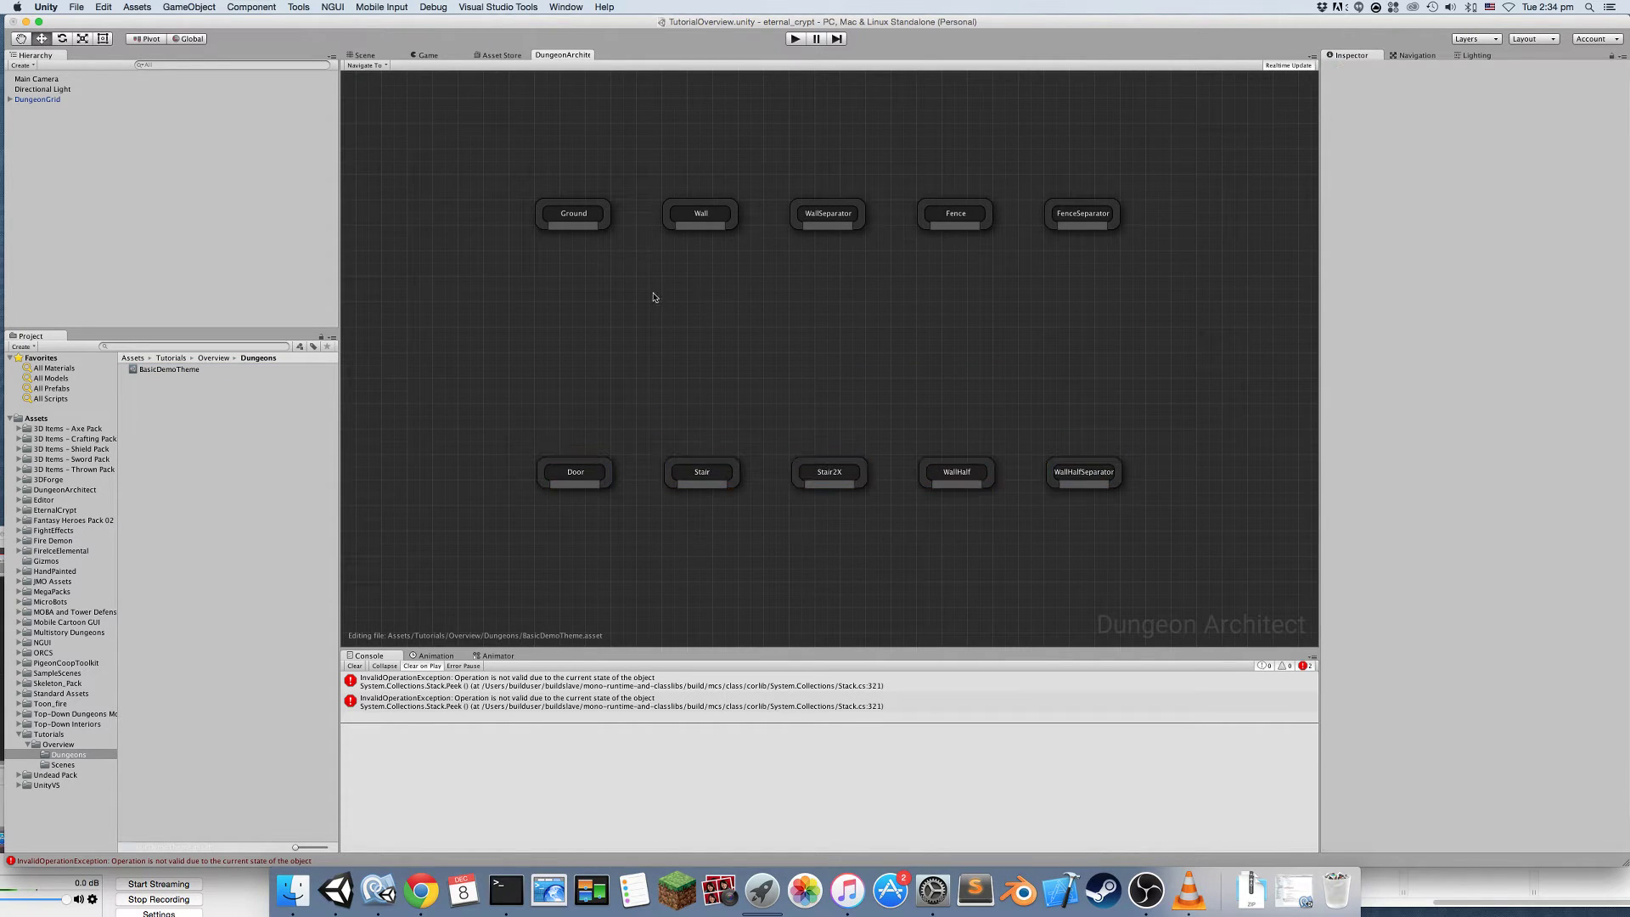
Inspect the Ground, Wall, WallSeparator, Fence and FenceSeparator markers and preview the node types that can be attached to Ground
left_click(575, 219)
left_click(691, 215)
left_click(808, 219)
left_click(935, 214)
left_click(1053, 215)
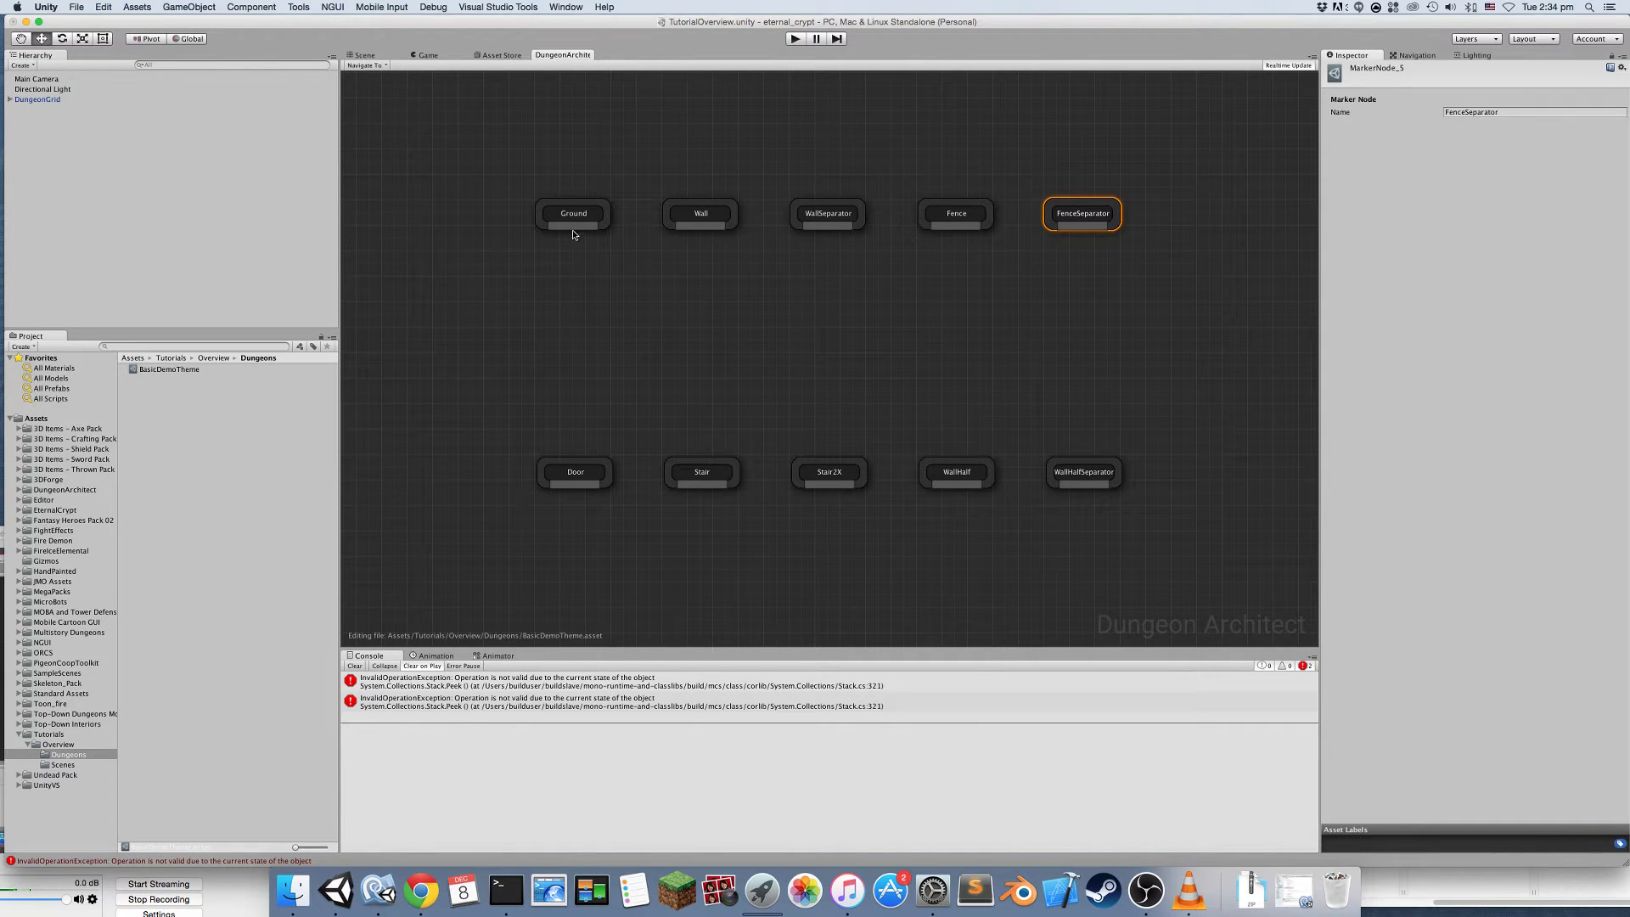
left_click_drag(576, 228, 543, 273)
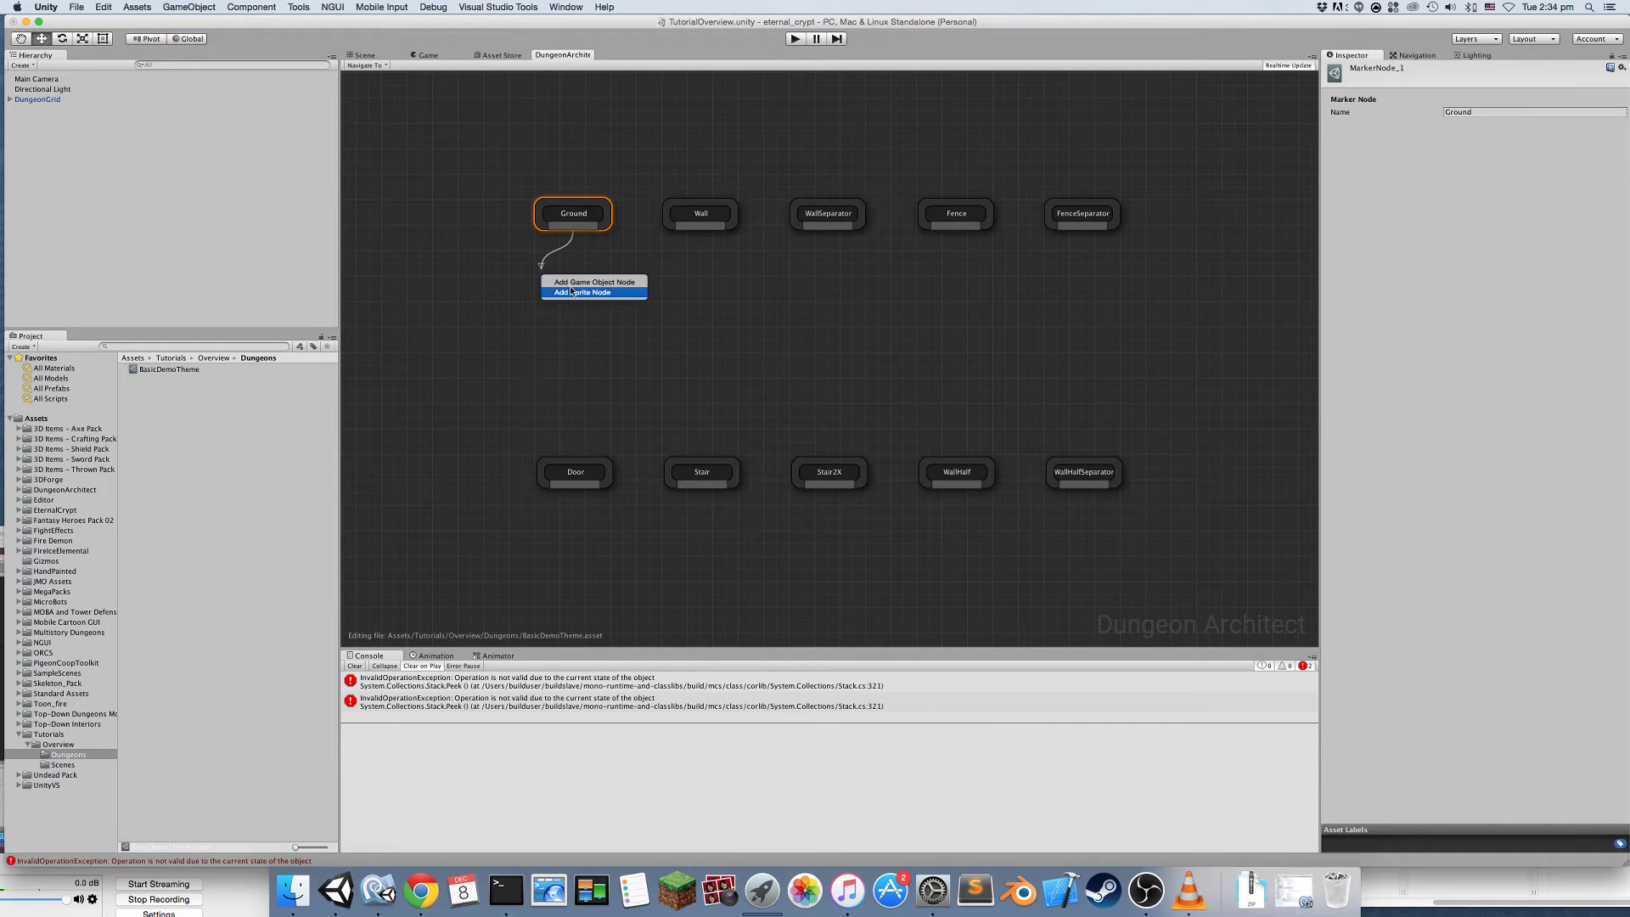
left_click(450, 316)
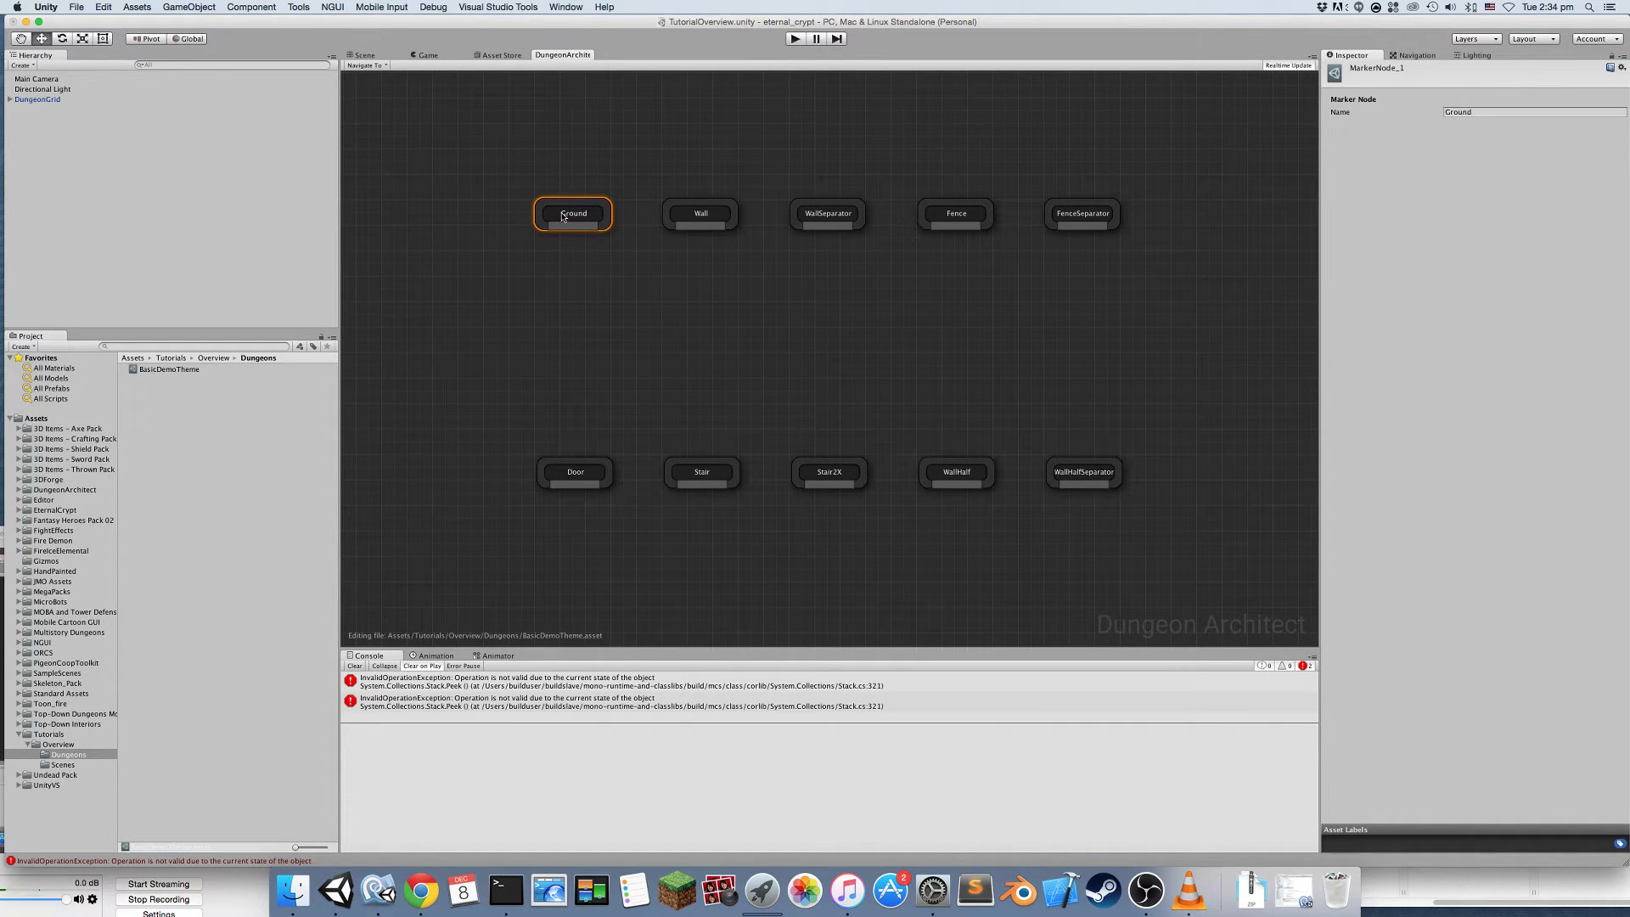
Dock the theme editor with the Console below the Scene view so that scene and theme graph are visible together
left_click_drag(560, 55, 542, 480)
right_click_drag(755, 289, 756, 288)
left_click_drag(756, 287, 535, 297, "alt")
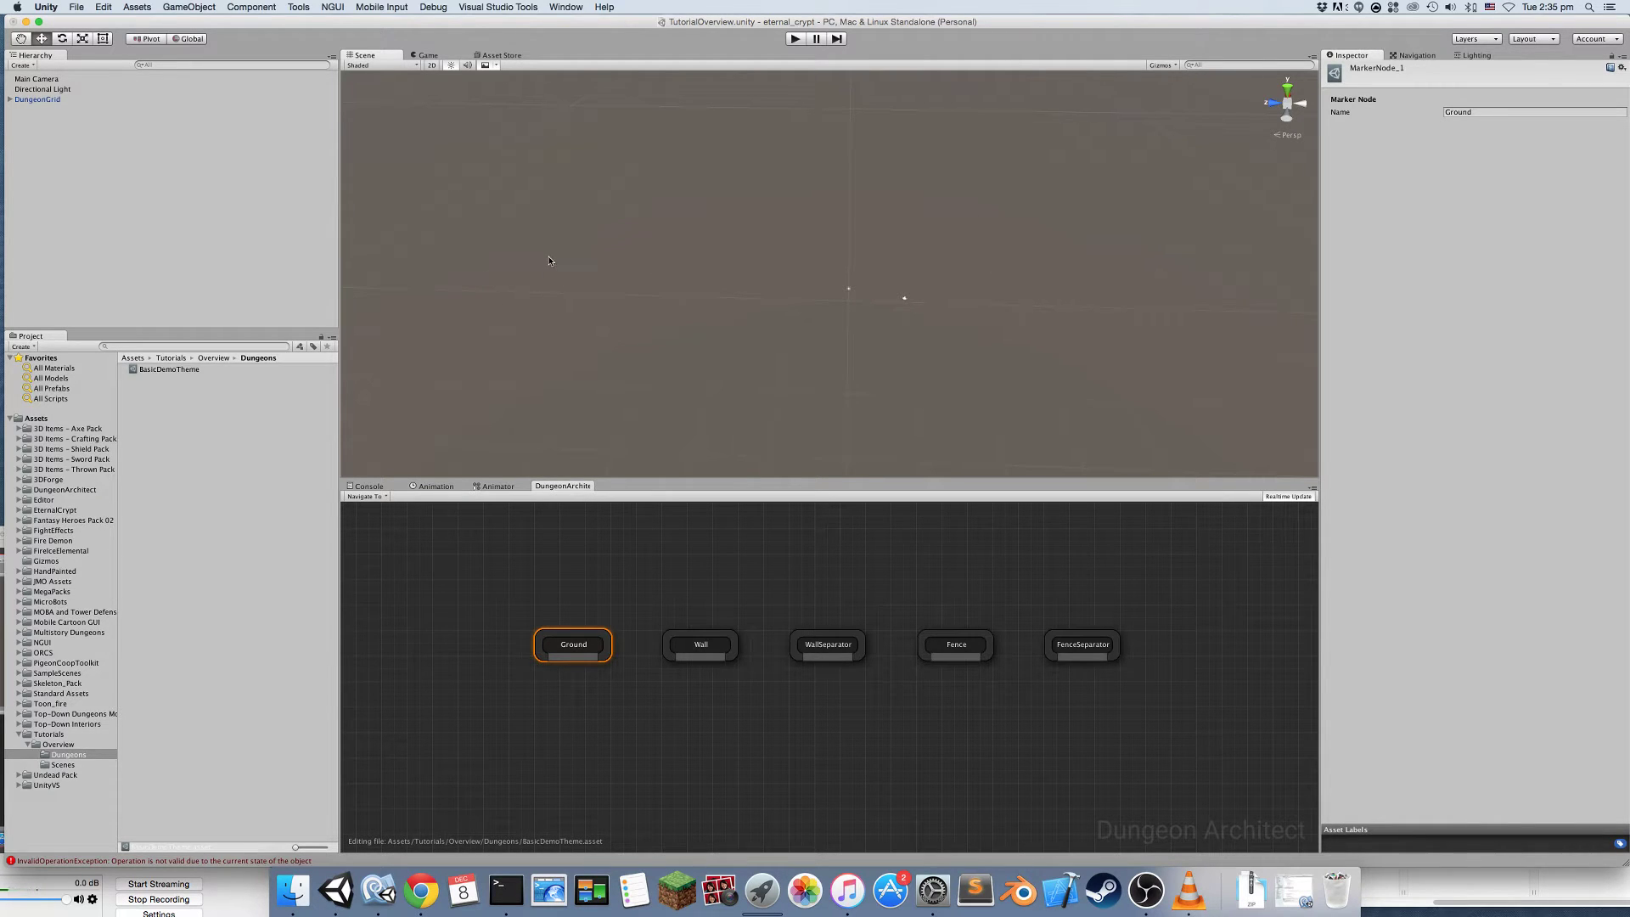
left_click_drag(565, 633, 568, 639)
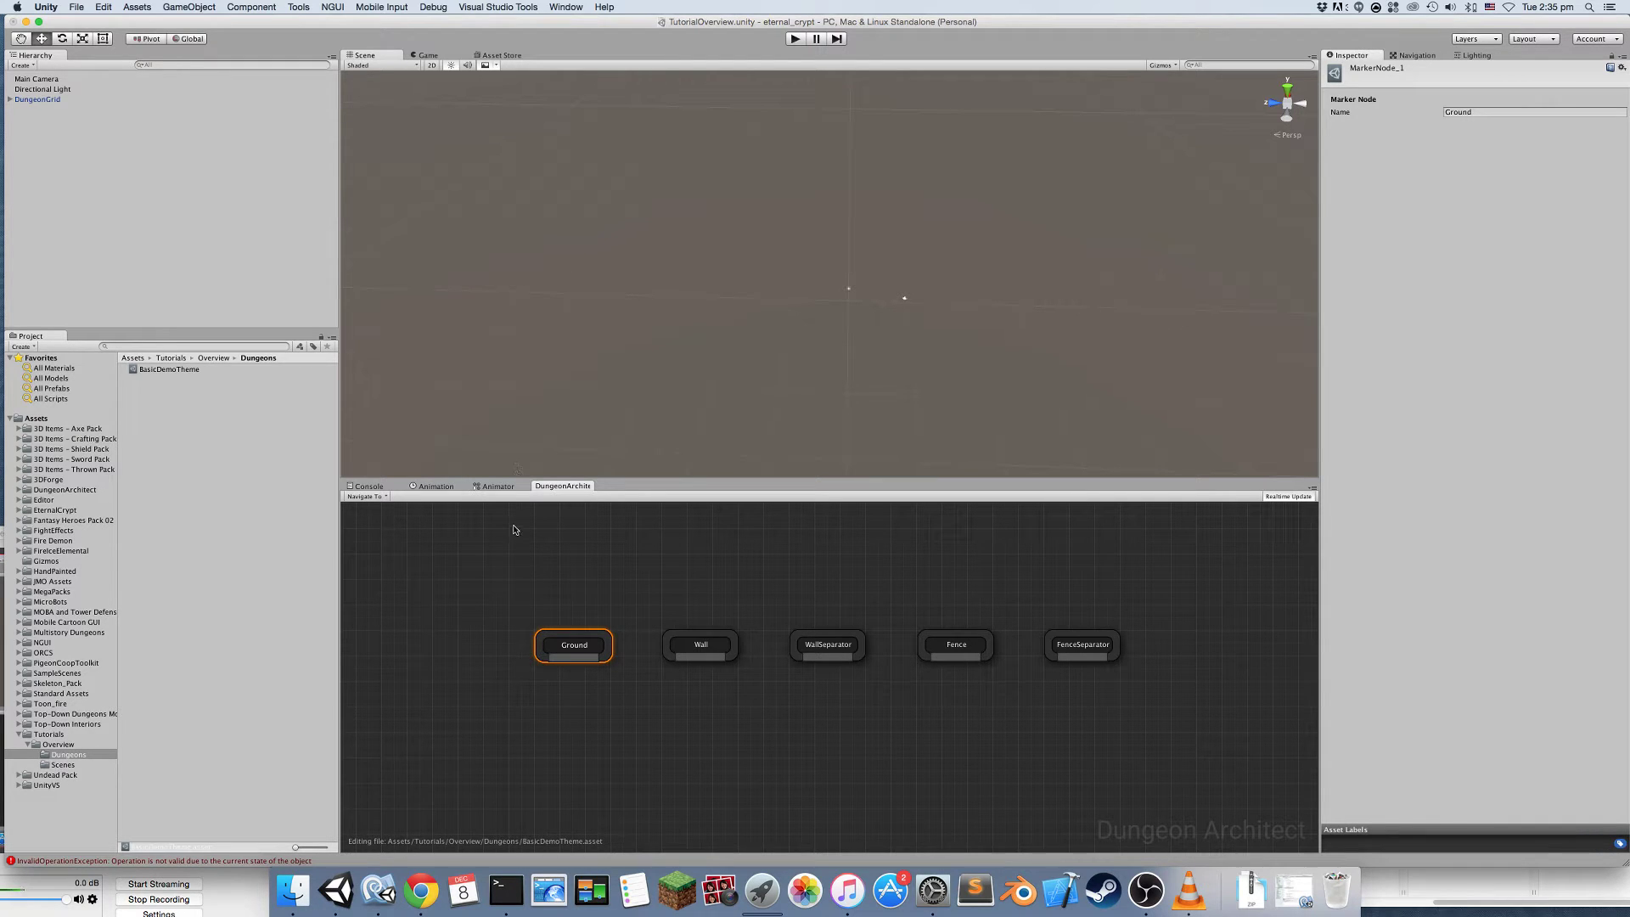
Assign BasicDemoTheme to Element 0 of DungeonGrid's Dungeon Themes
left_click(43, 100)
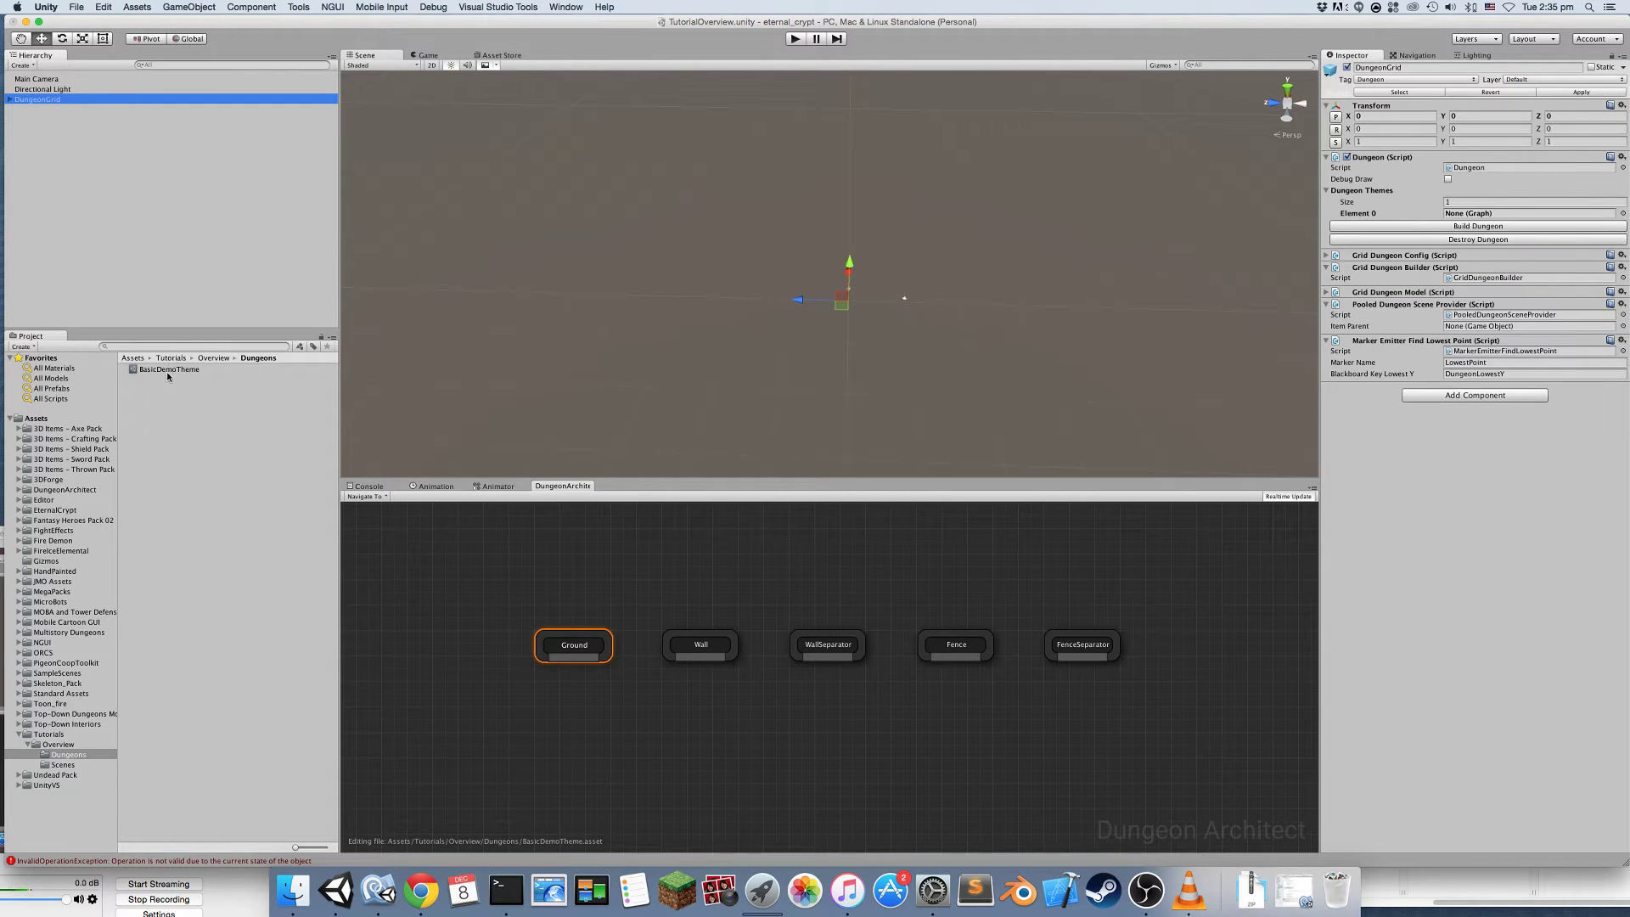
left_click(170, 377)
left_click(38, 100)
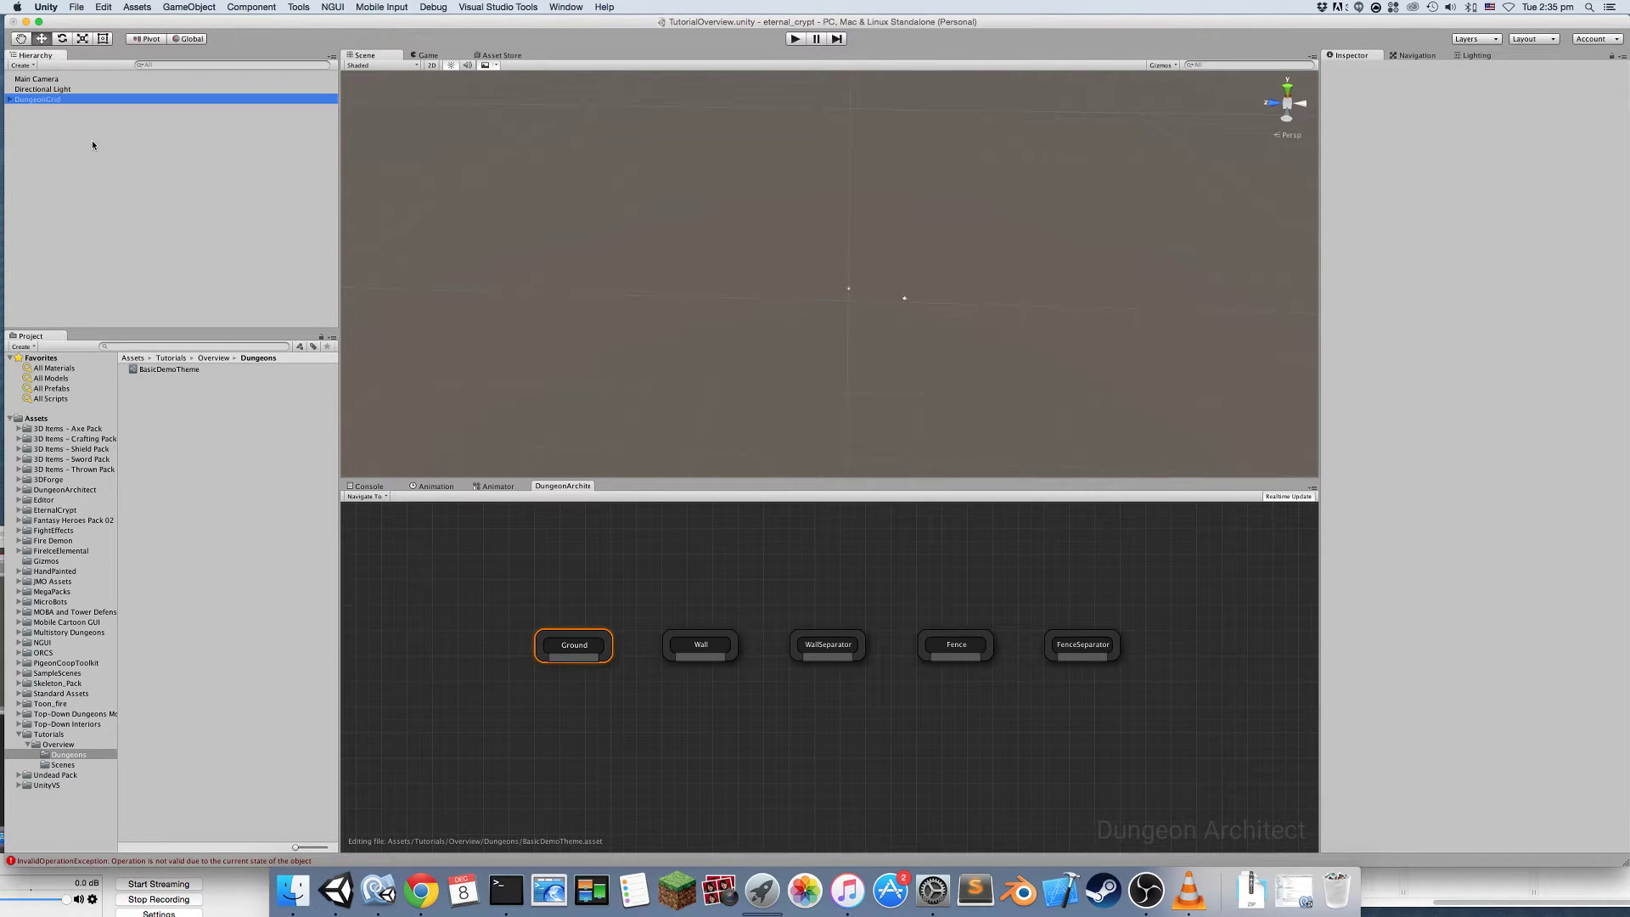
left_click_drag(162, 370, 712, 352)
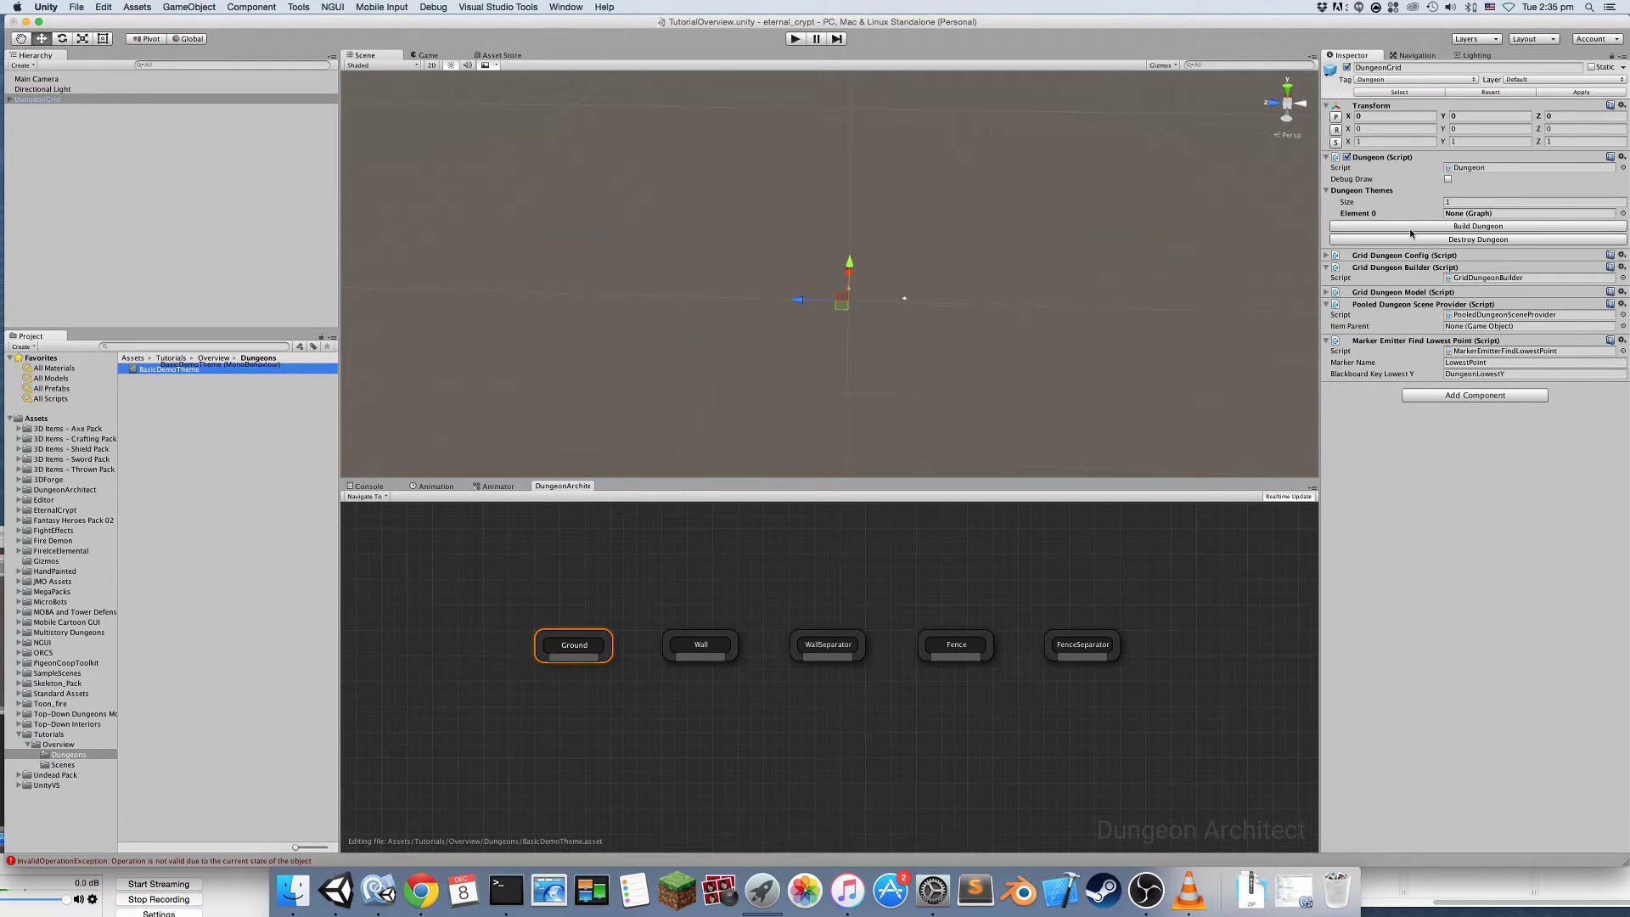
left_click_drag(1412, 233, 1473, 216)
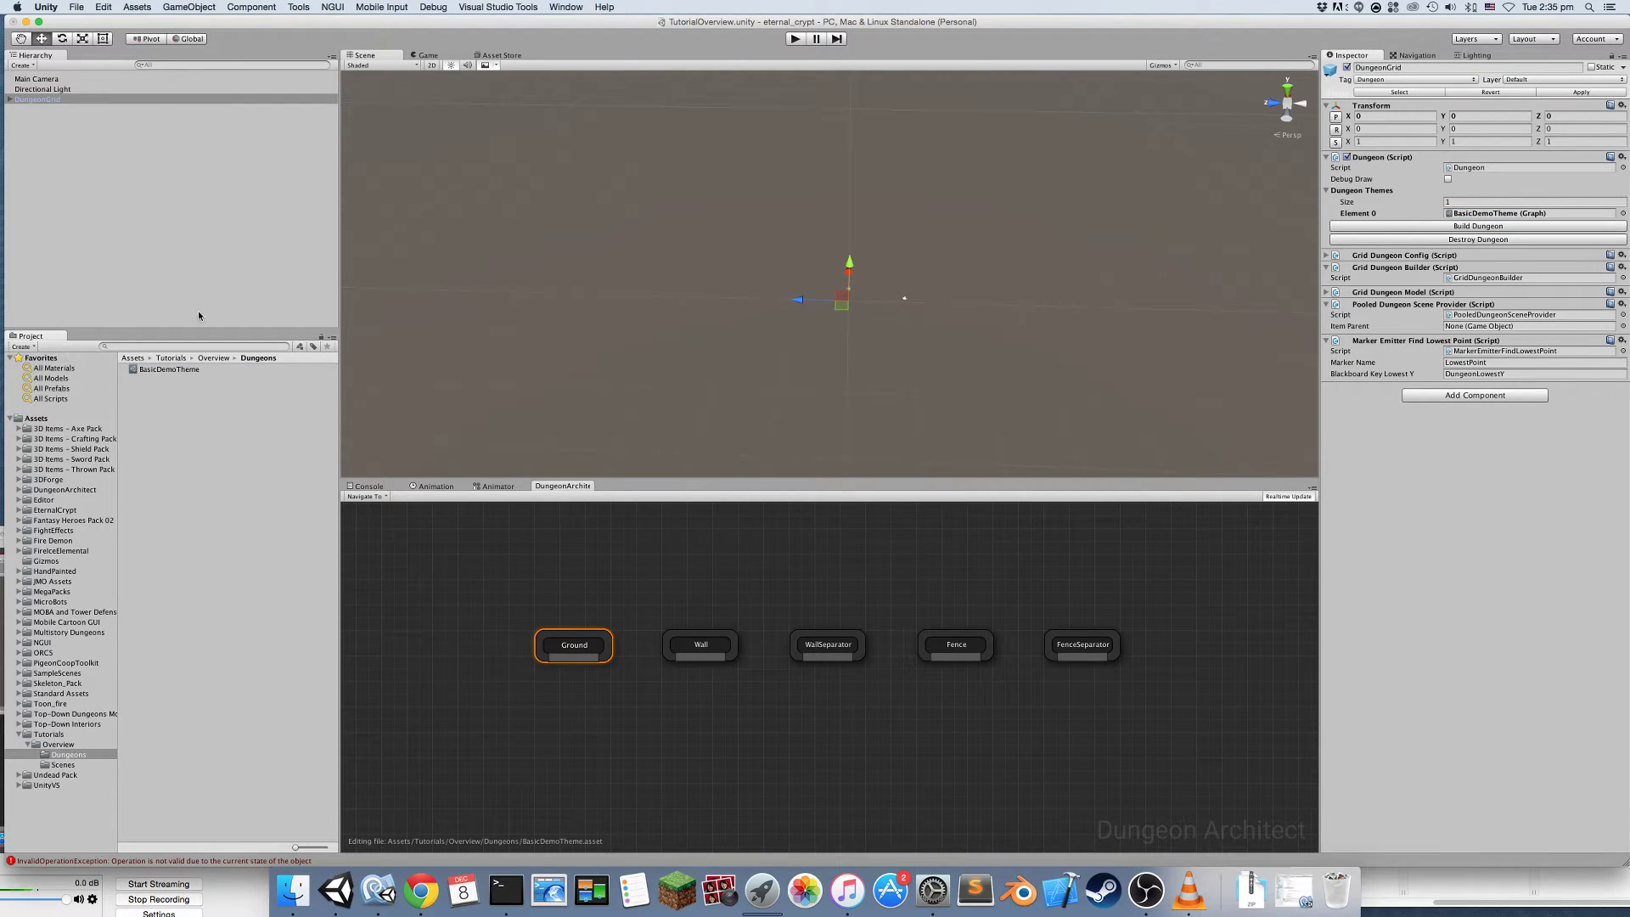
Add a 3D Cube object to the scene
middle_click_drag(648, 585, 618, 539)
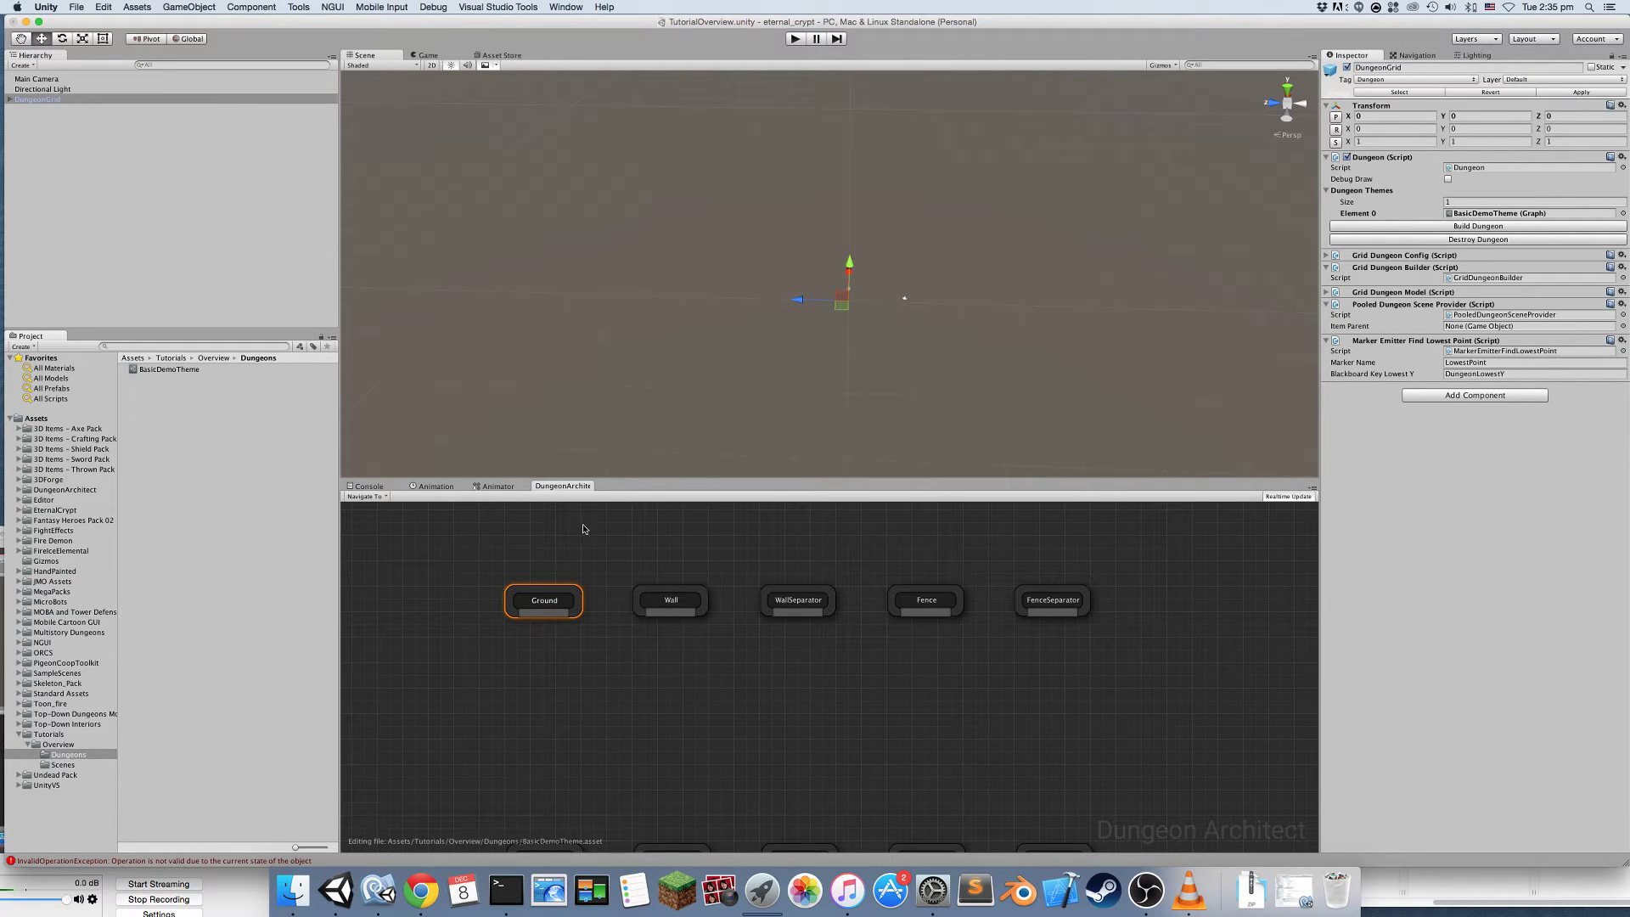
left_click(13, 65)
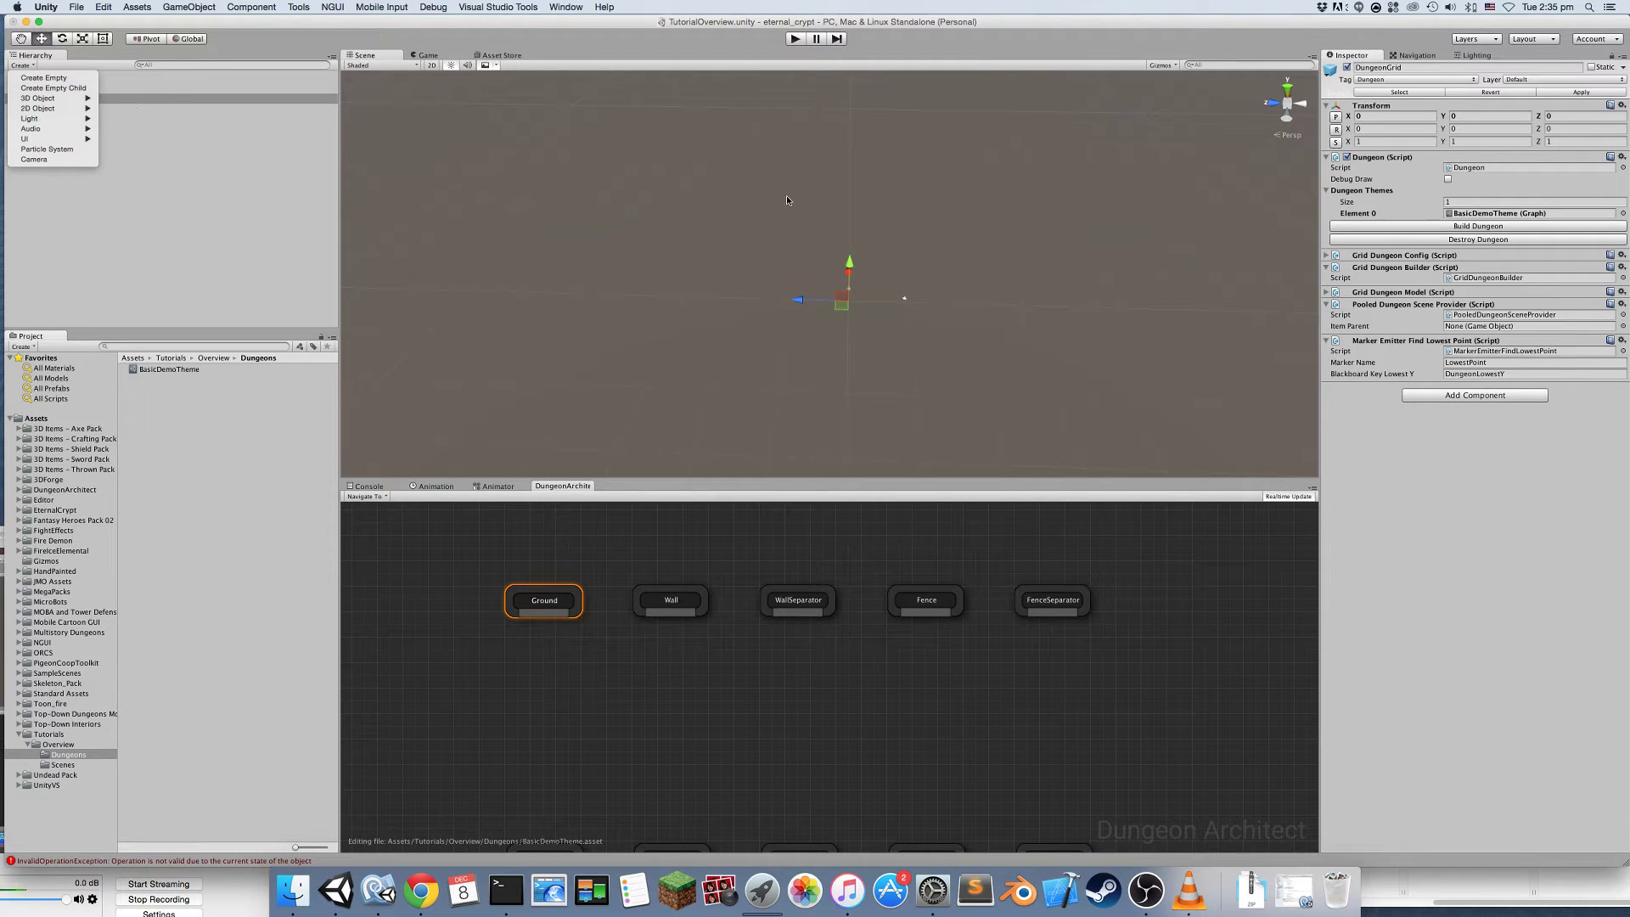
mouse_move(62, 99)
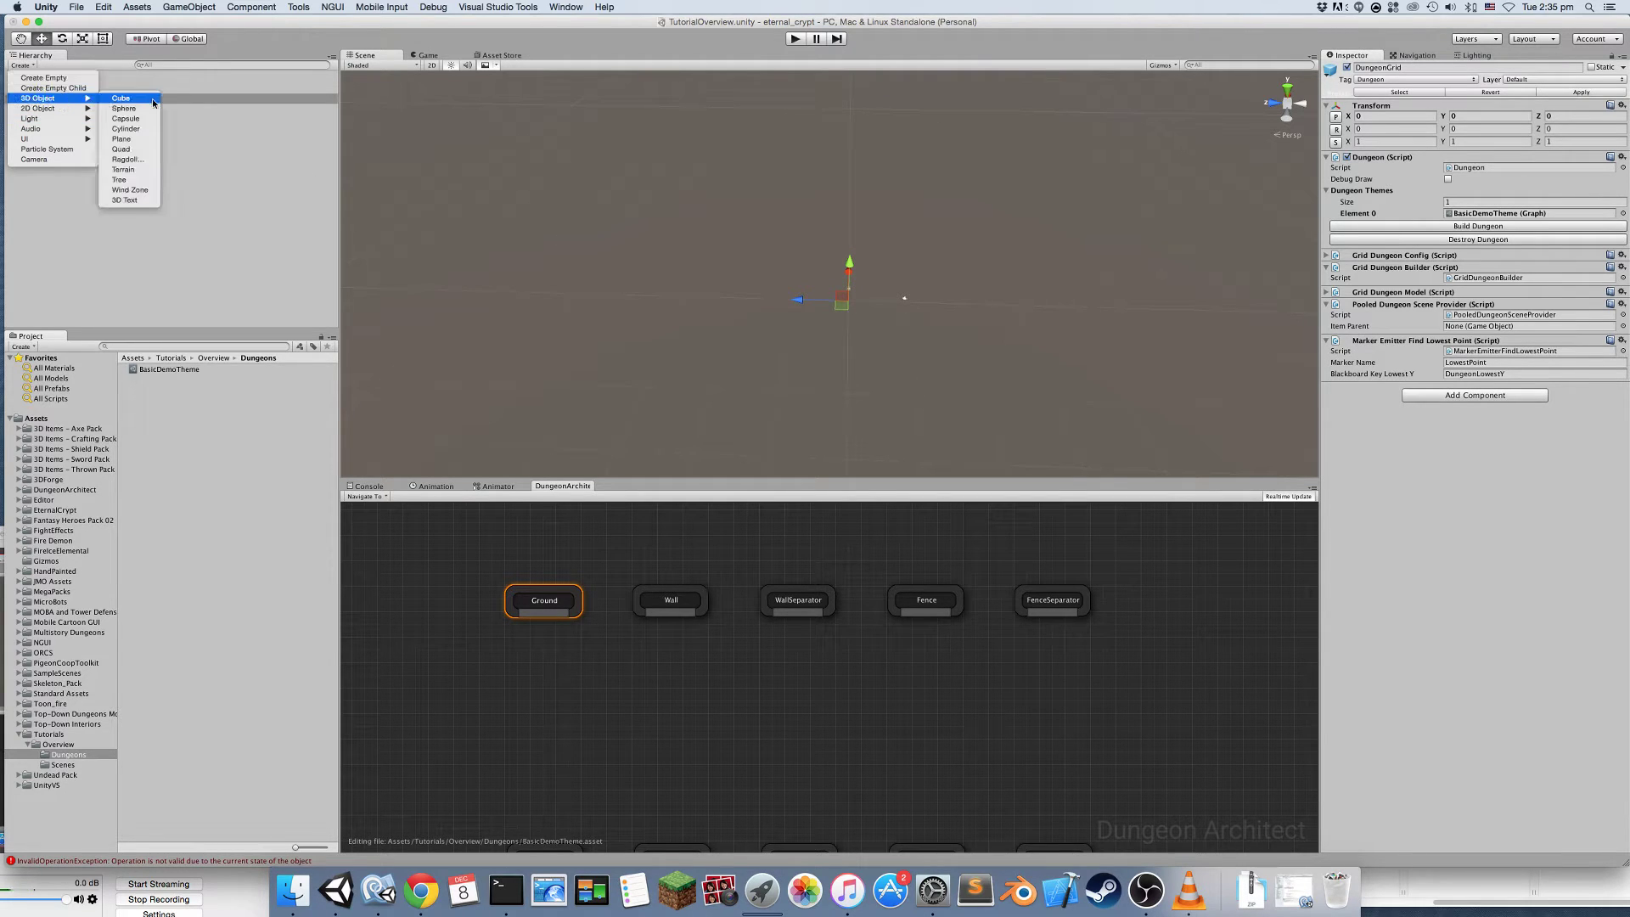
left_click(123, 98)
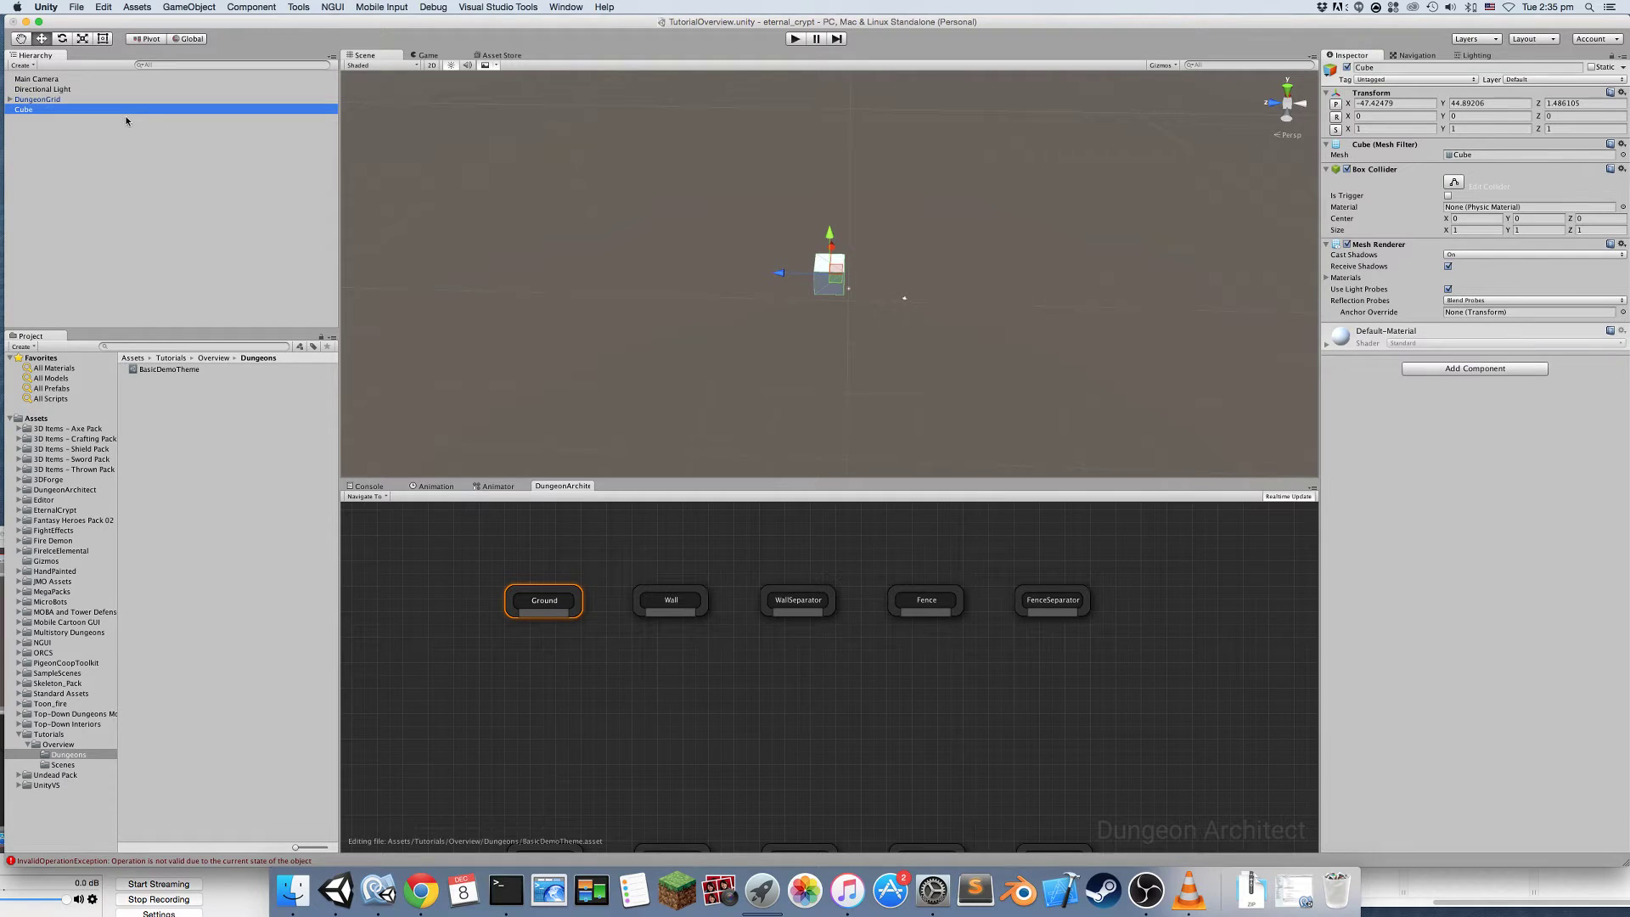
Create a folder named Prefab inside the Tutorials/Overview assets folder
left_click(66, 746)
right_click(183, 413)
mouse_move(317, 441)
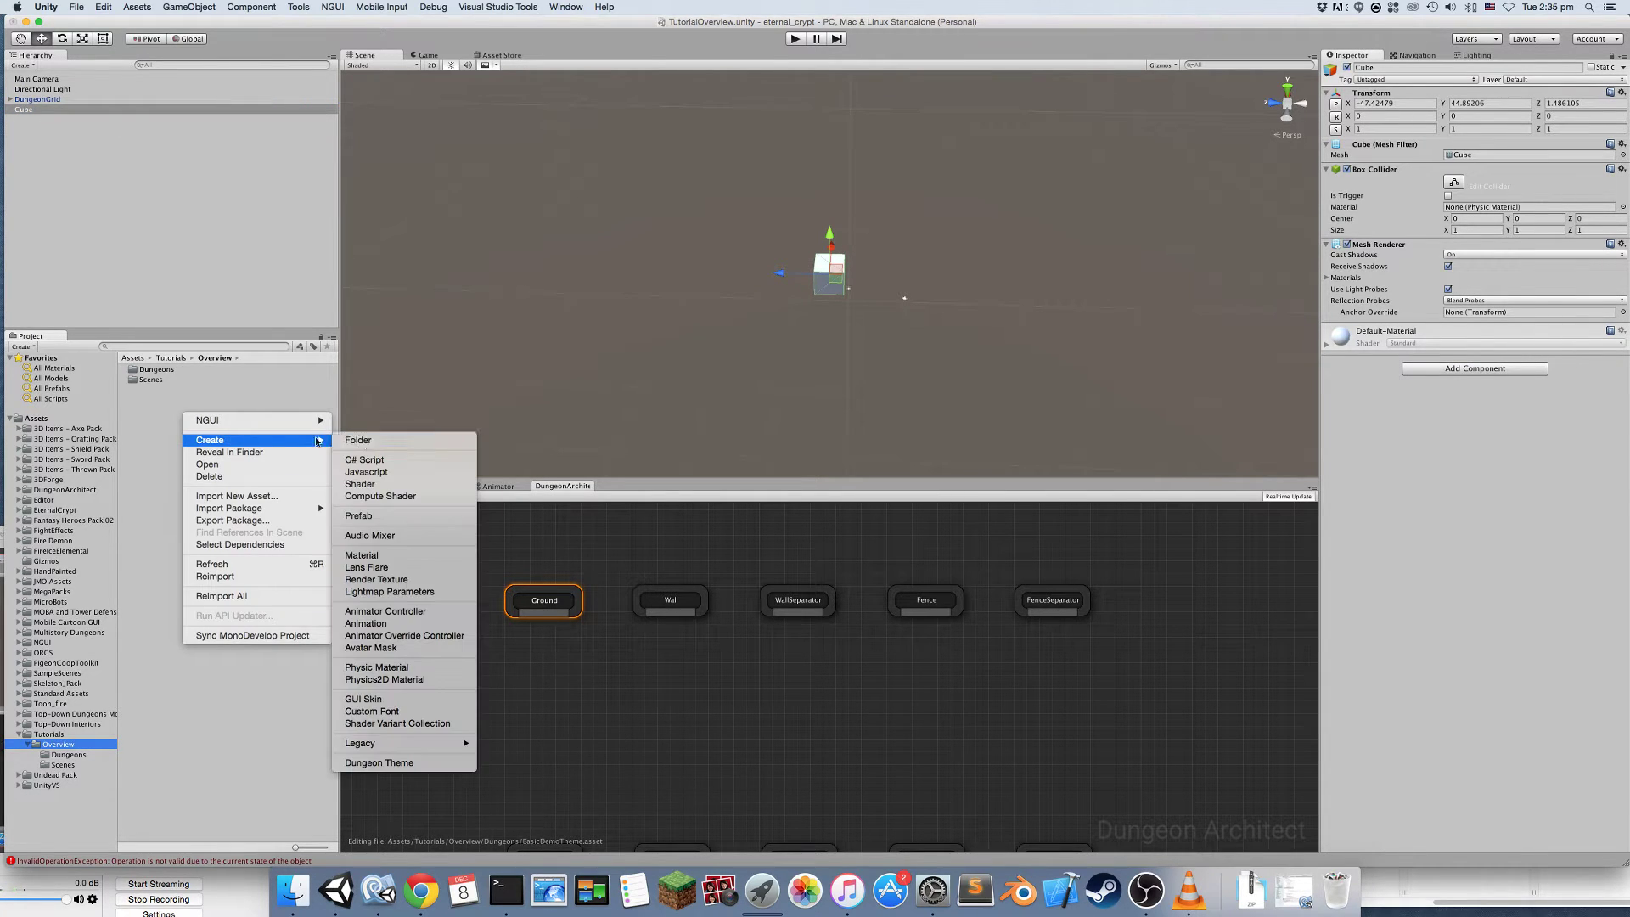
left_click(368, 441)
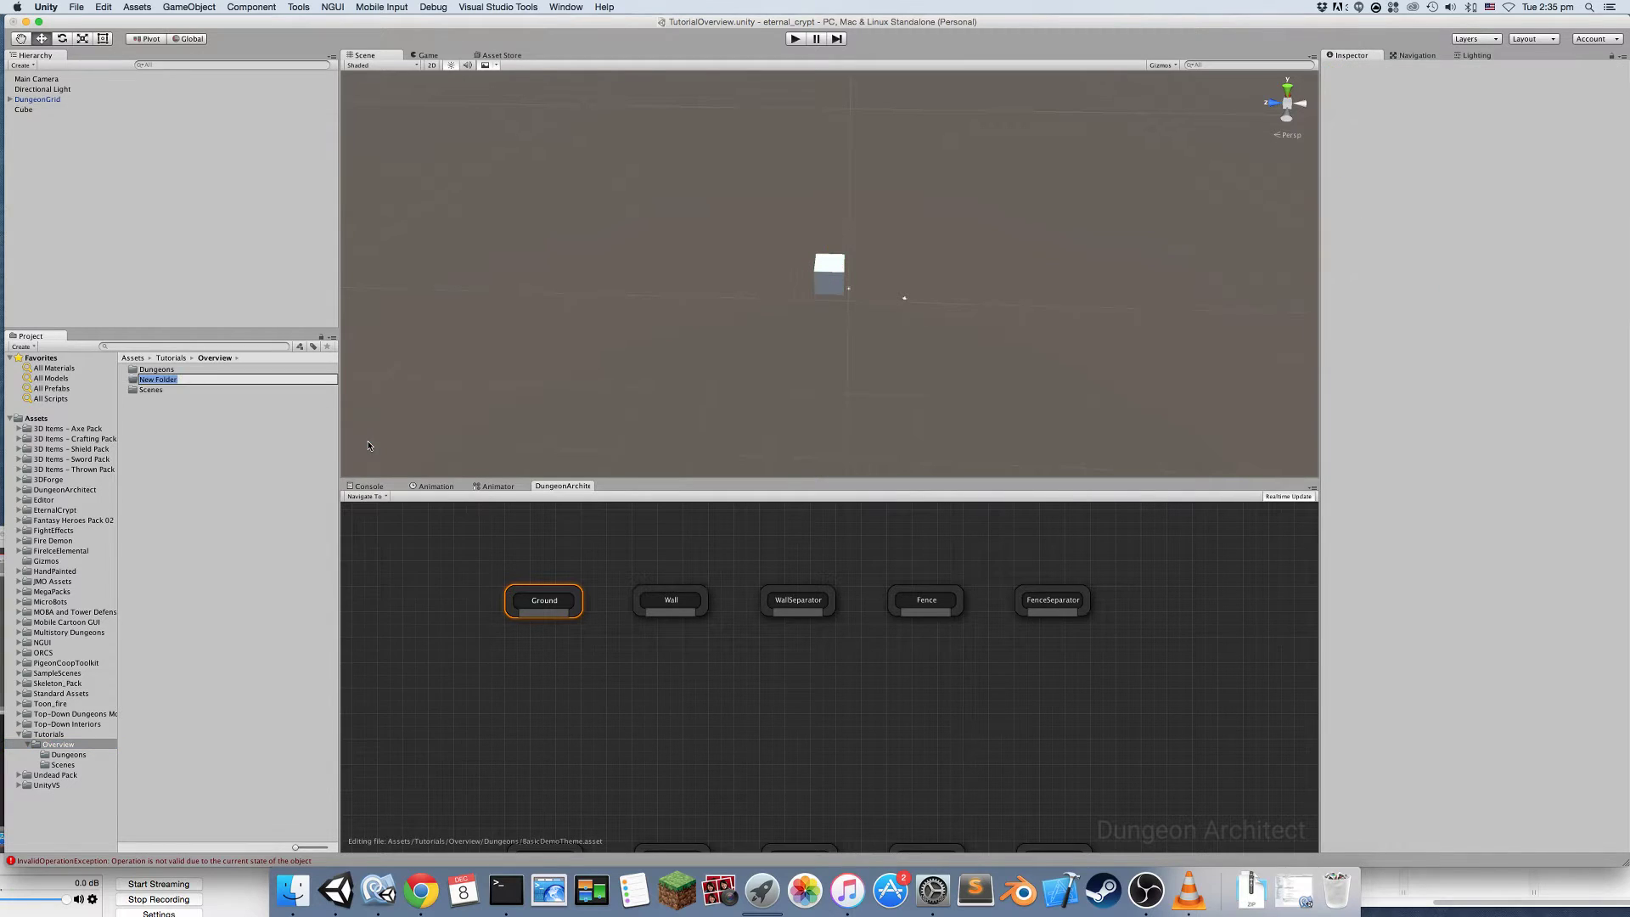
type("Prefab")
key("Return")
Save the scene's Cube as a prefab in the Prefab folder and delete the original from the scene
double_click(169, 381)
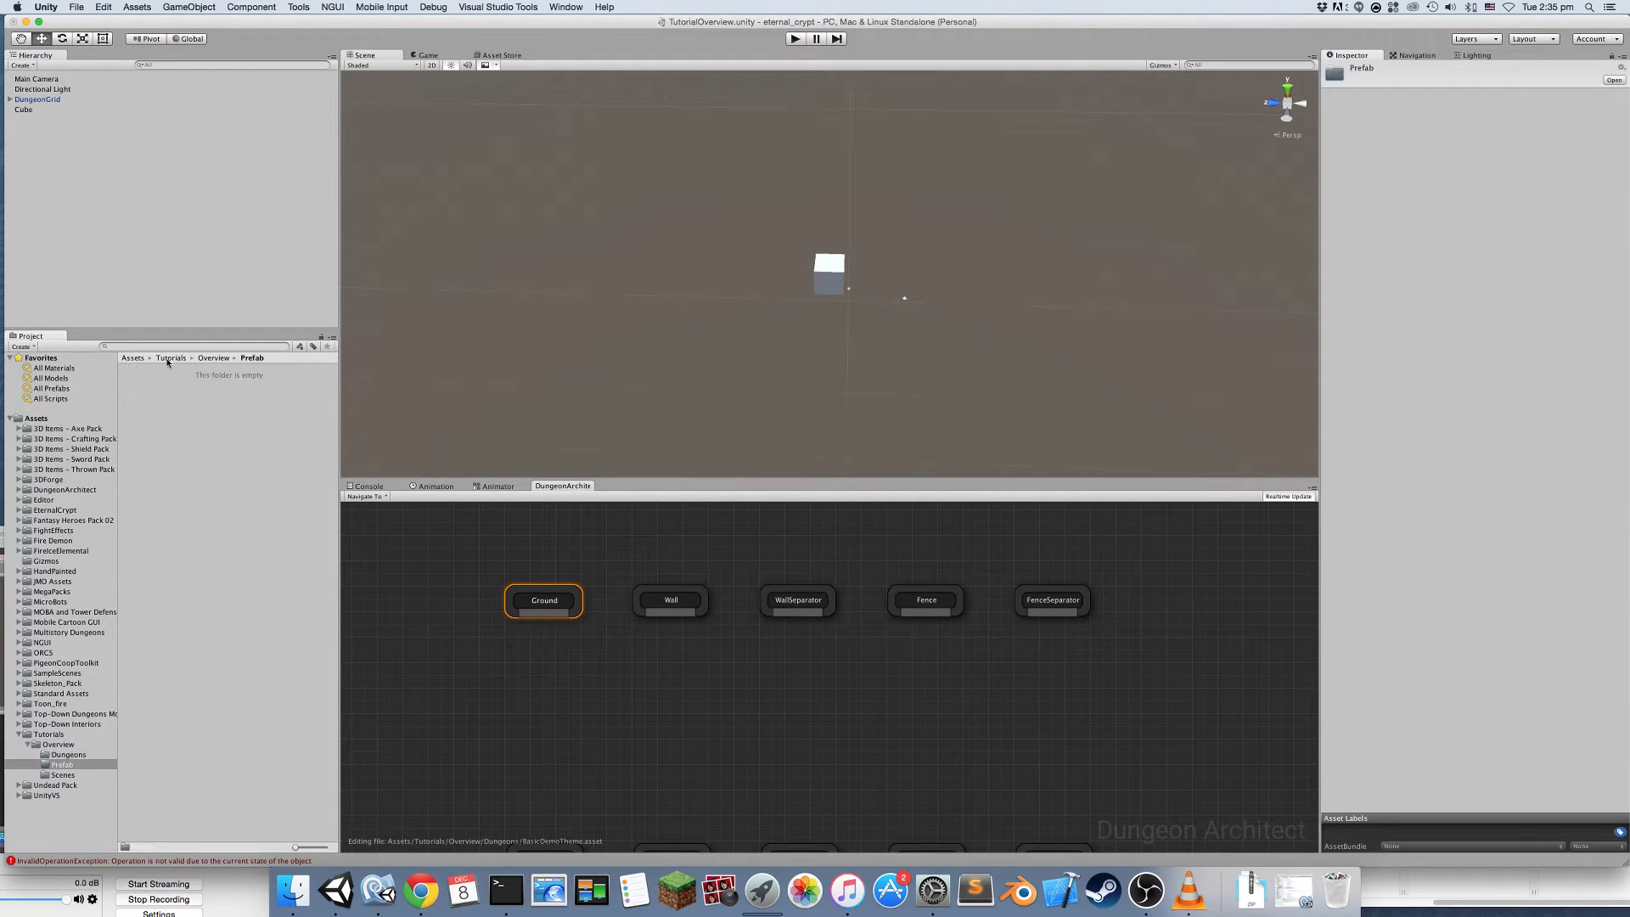
left_click_drag(31, 110, 204, 407)
left_click(149, 265)
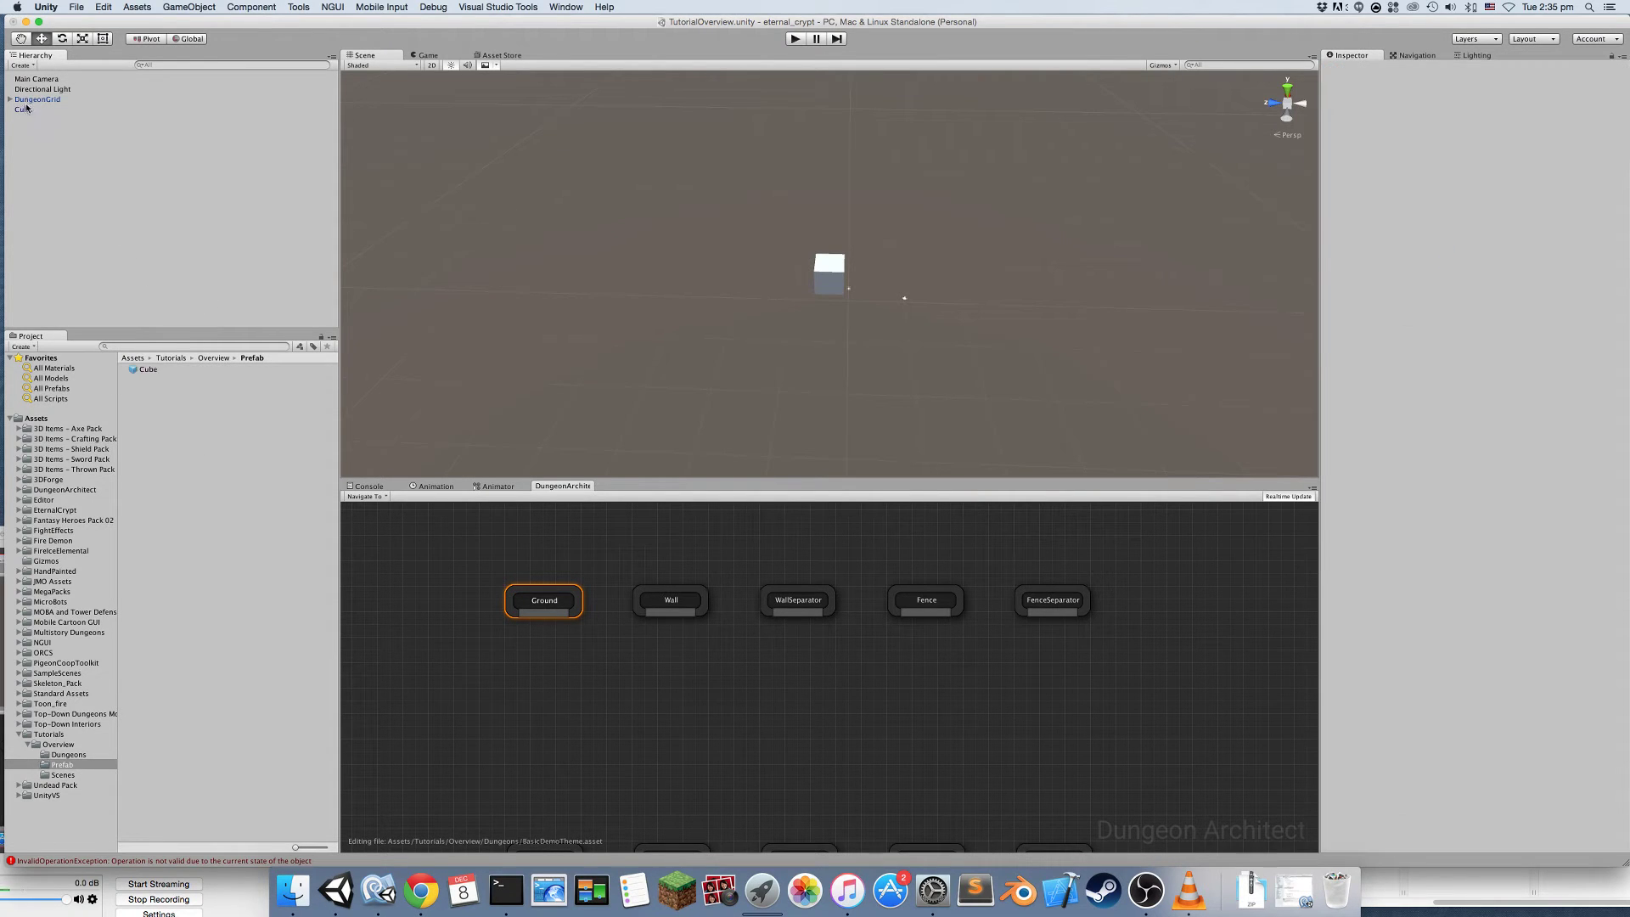
left_click(27, 109)
right_click(25, 108)
left_click(53, 171)
left_click(149, 371)
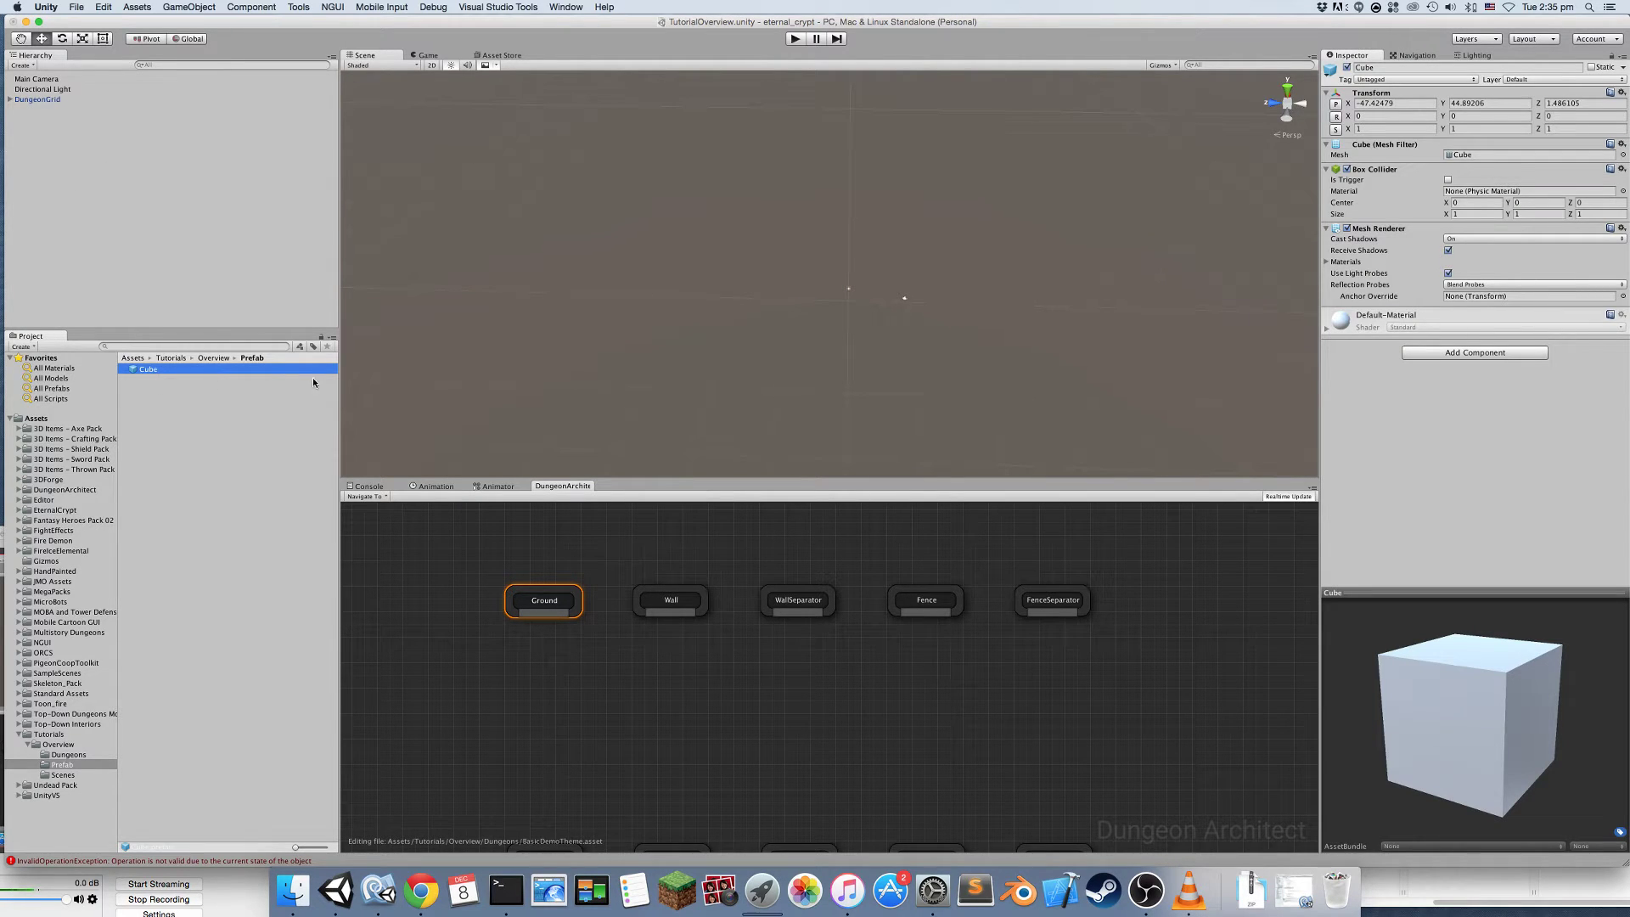
Add the Cube prefab to the theme graph as a node below Ground and connect the Ground marker to it
left_click_drag(812, 239, 864, 206, "alt")
left_click_drag(146, 374, 577, 685)
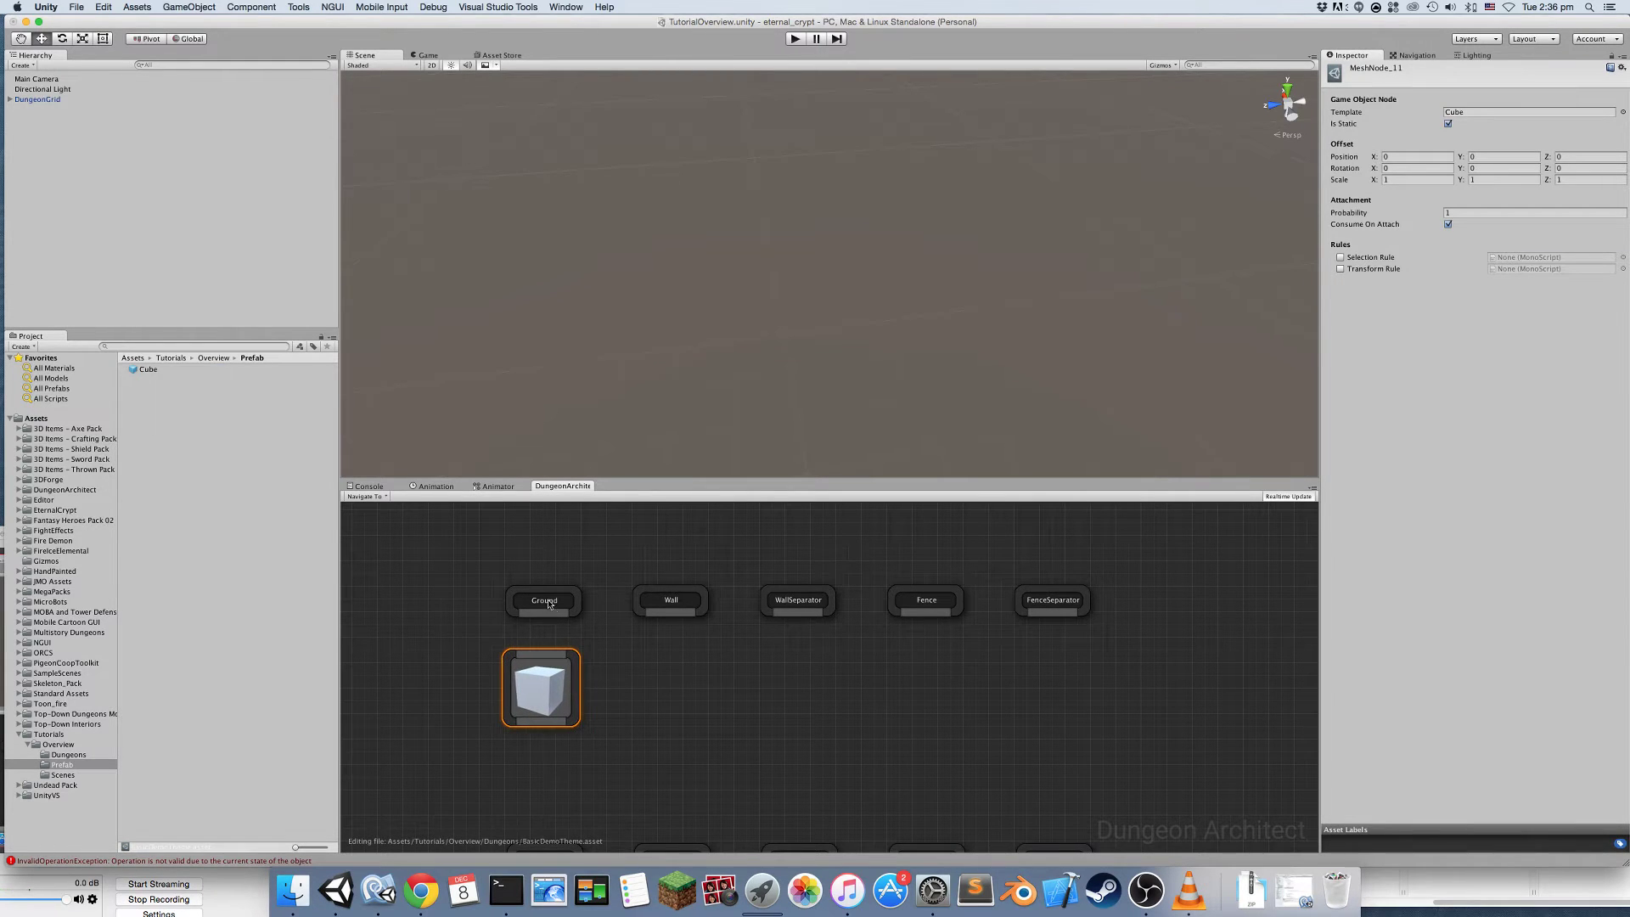
right_click_drag(593, 226, 637, 227)
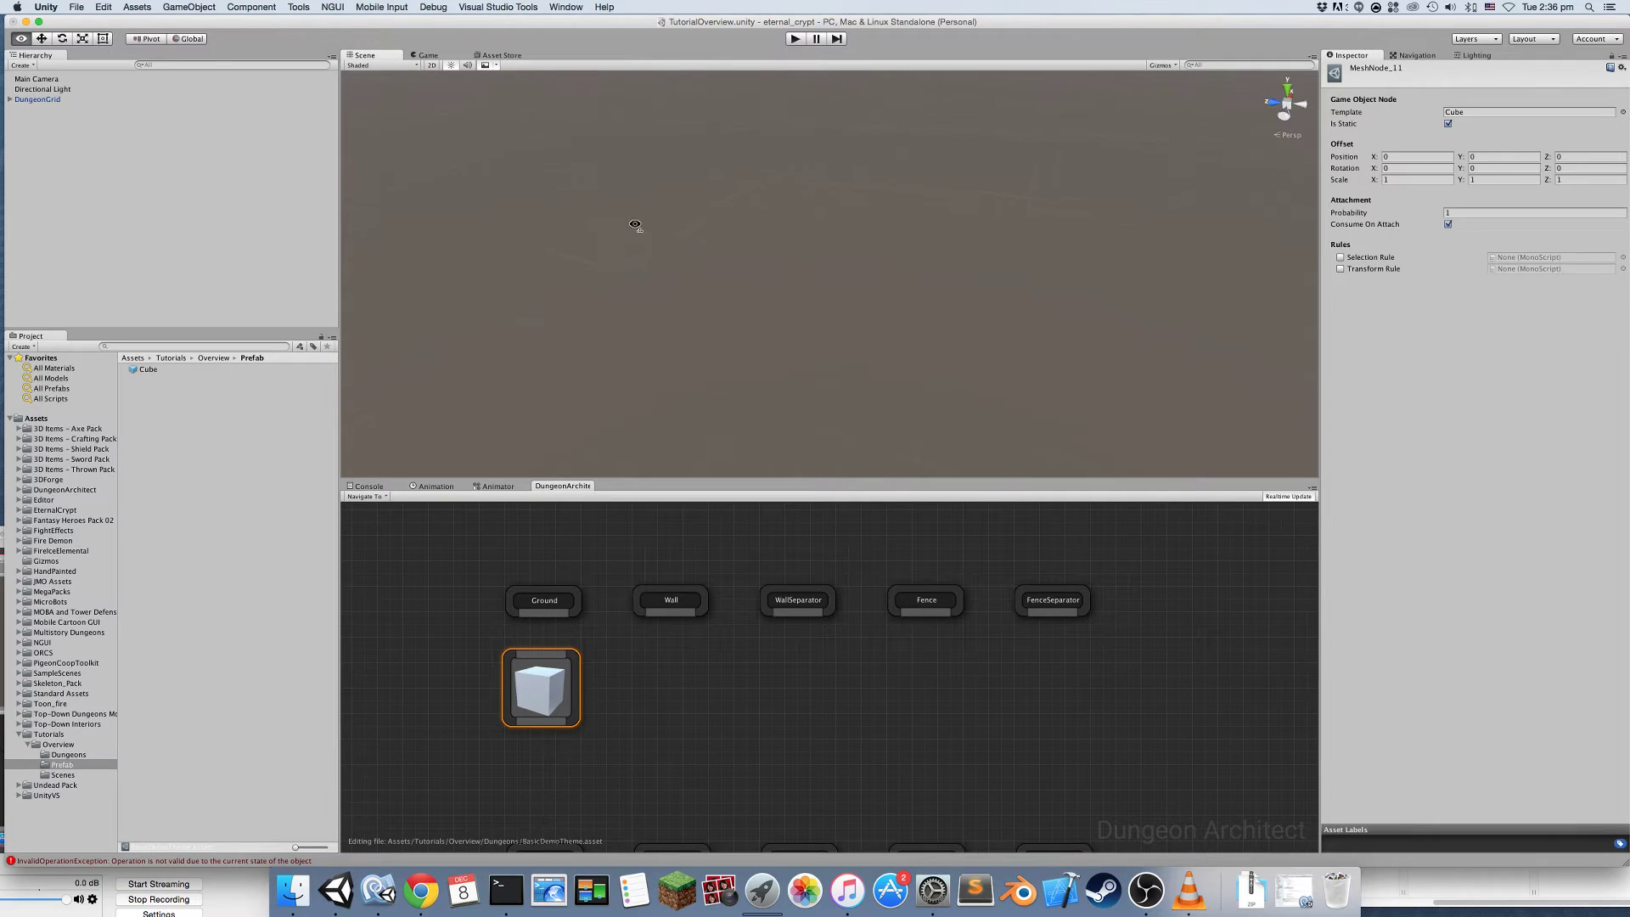
left_click_drag(545, 611, 542, 652)
left_click_drag(613, 463, 785, 377, "alt")
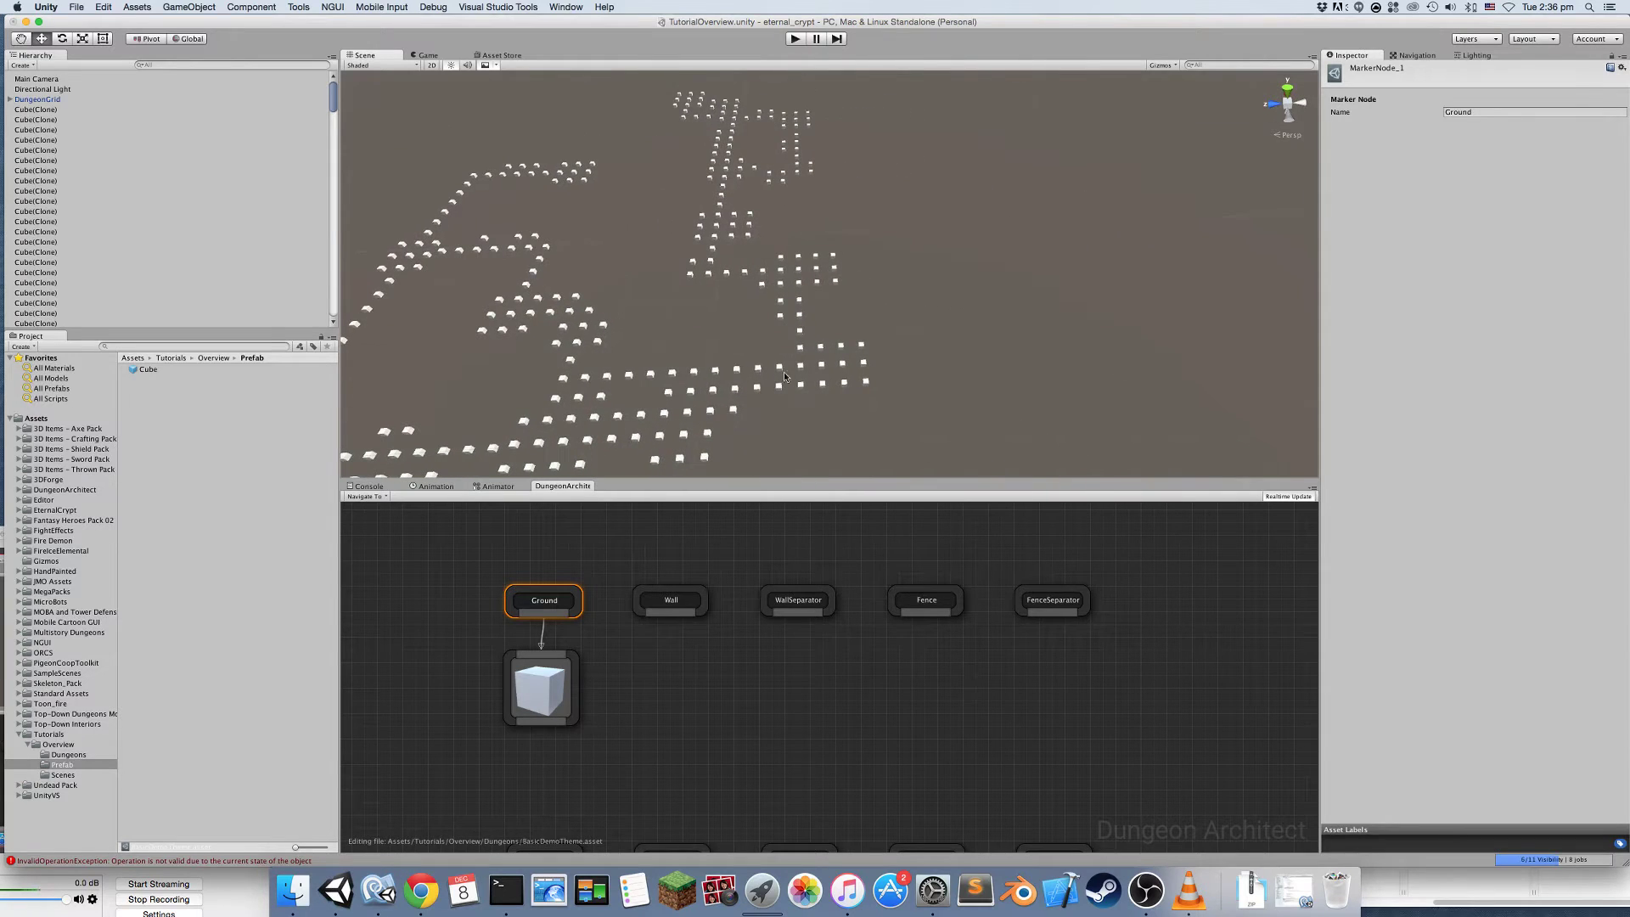
left_click_drag(453, 287, 579, 177, "alt")
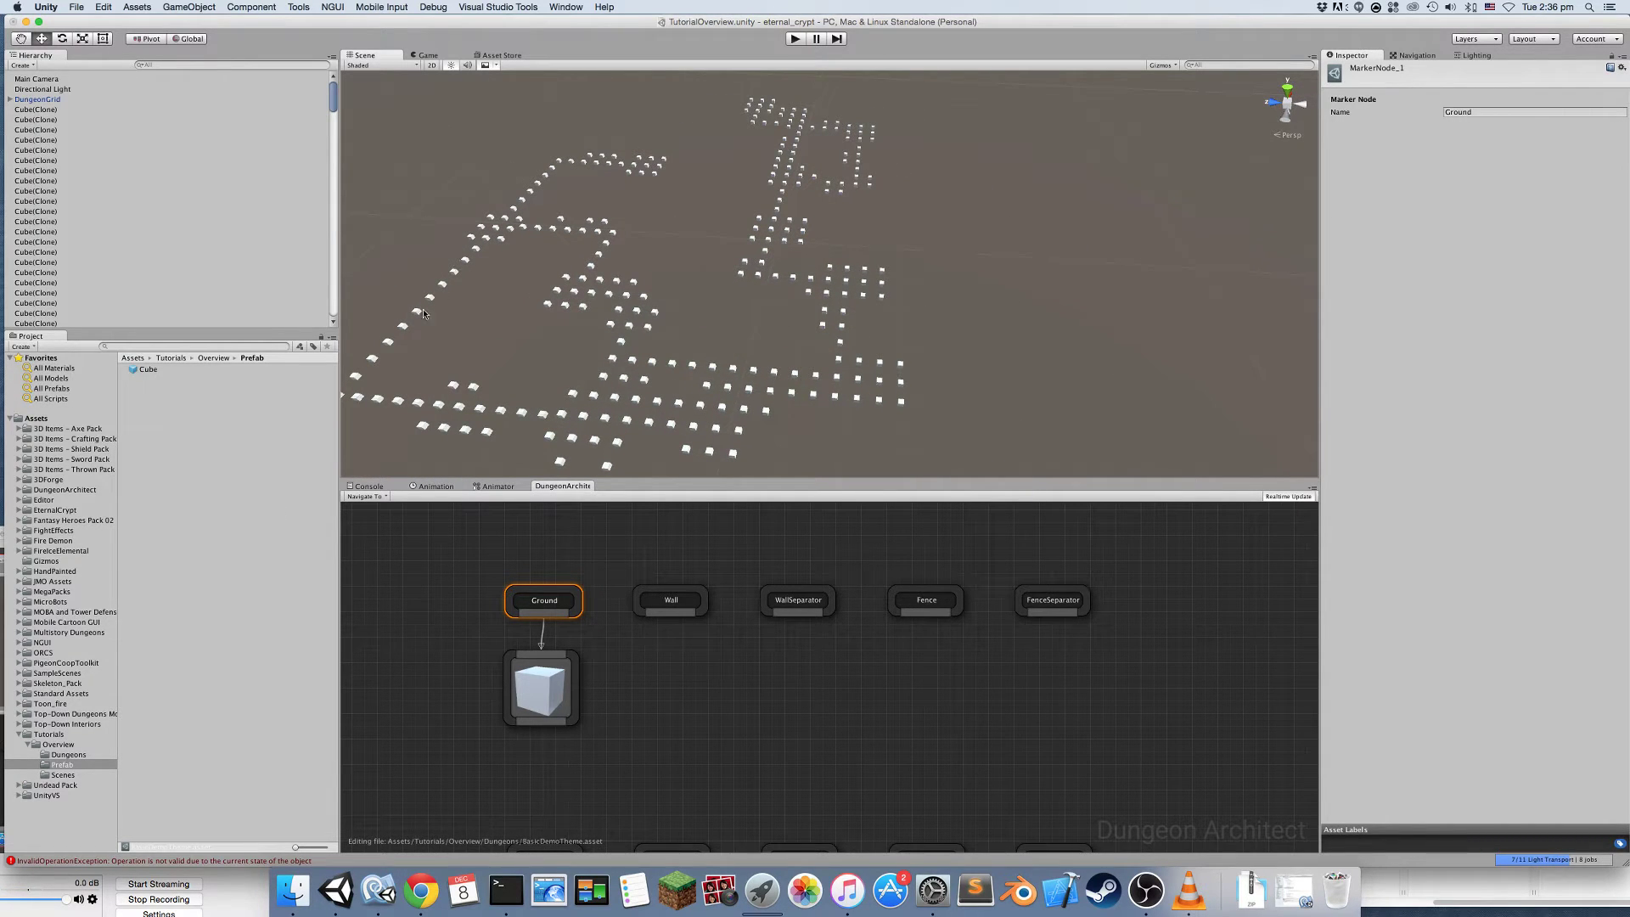
left_click(560, 691)
left_click_drag(763, 304, 854, 247, "alt")
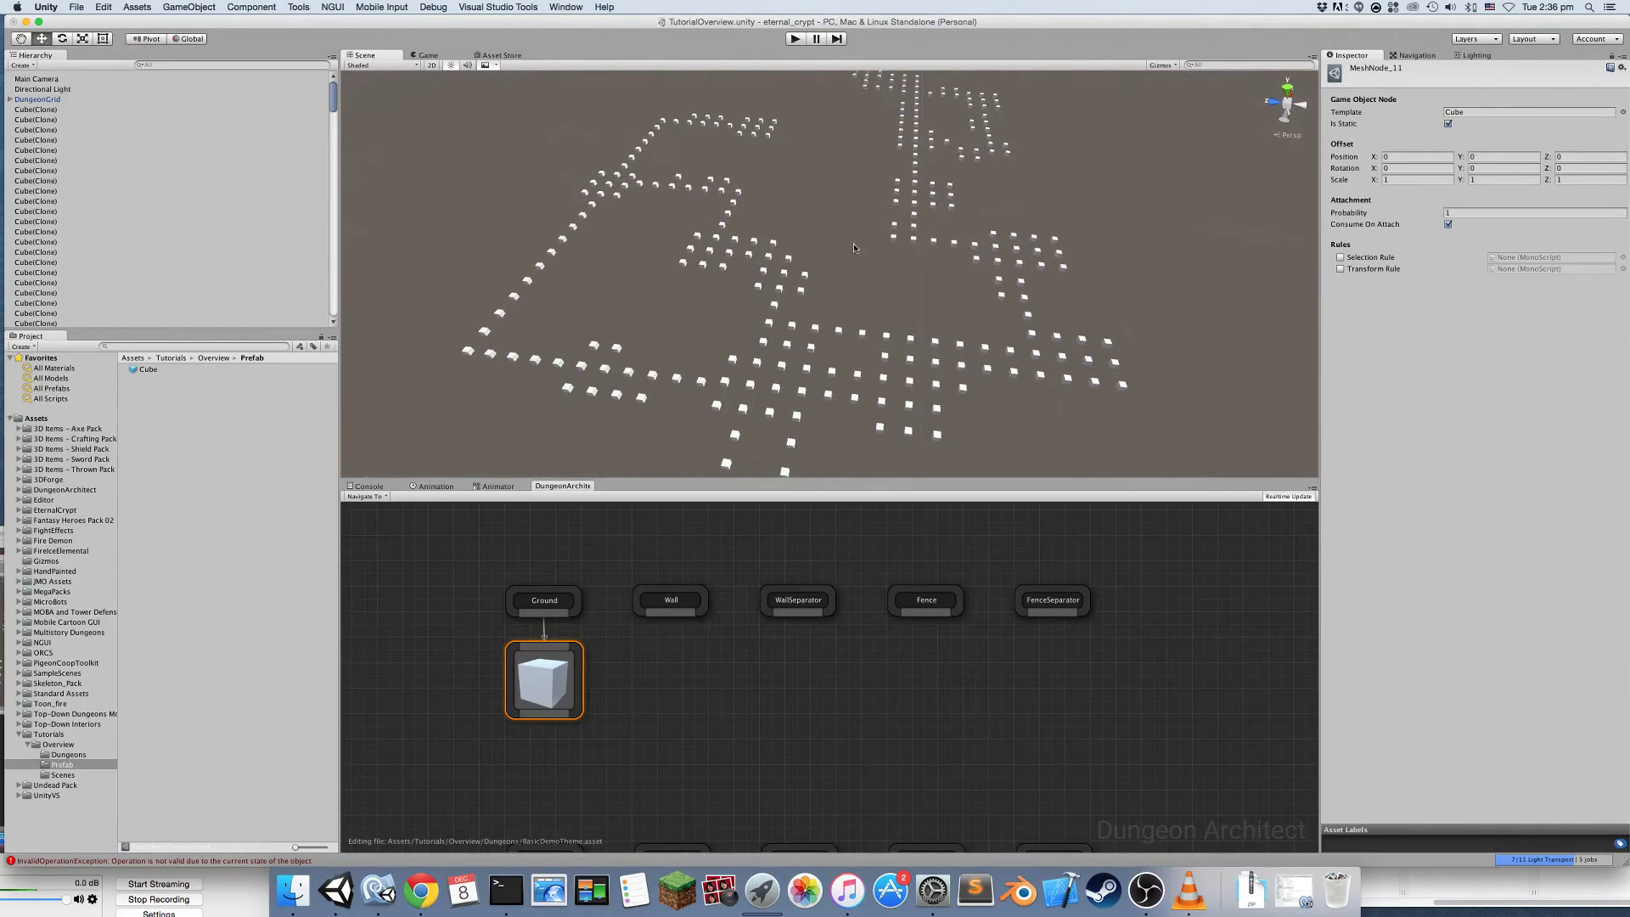
Examine the Grid Dungeon Config of DungeonGrid, in particular the Grid Cell Size
left_click(37, 100)
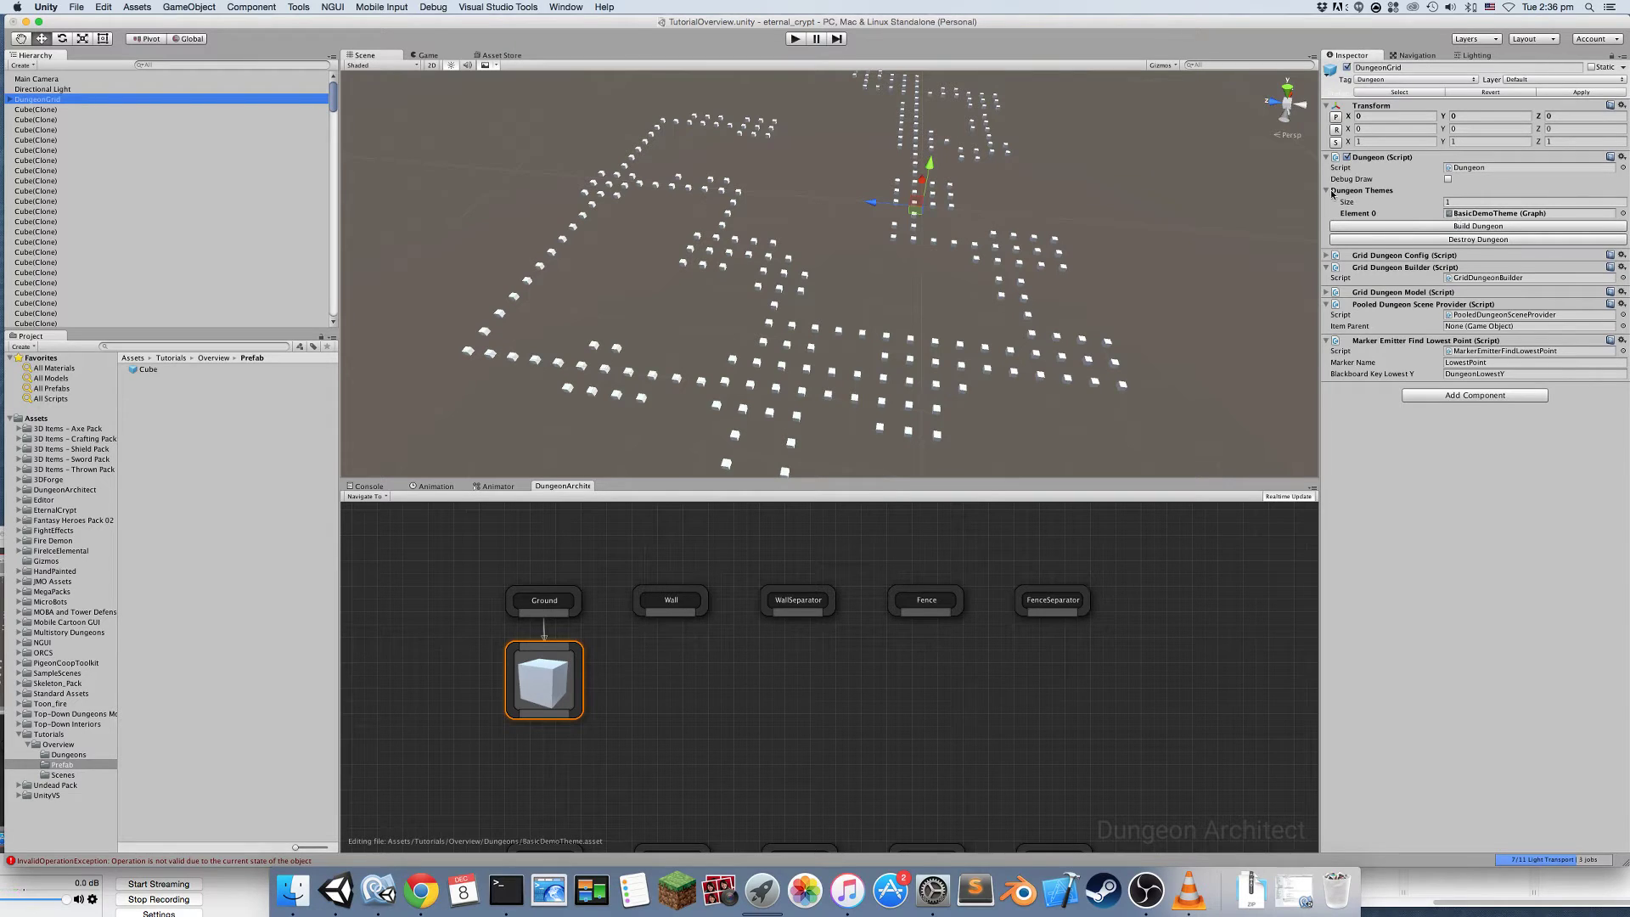
left_click(1332, 191)
left_click(1390, 232)
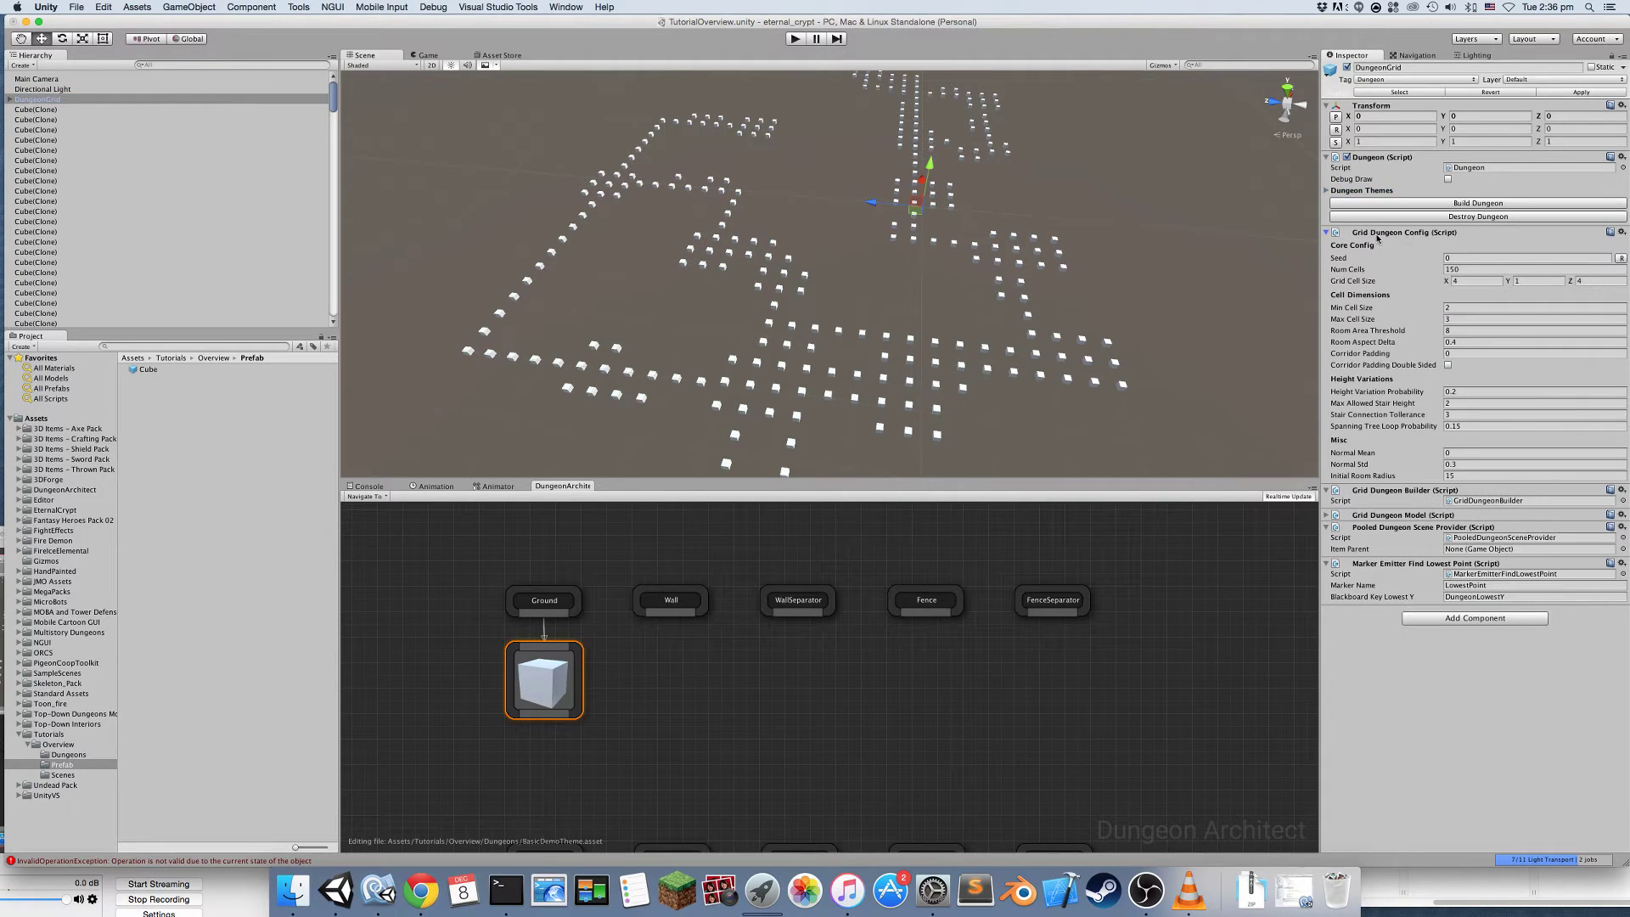
left_click_drag(777, 274, 731, 312, "alt")
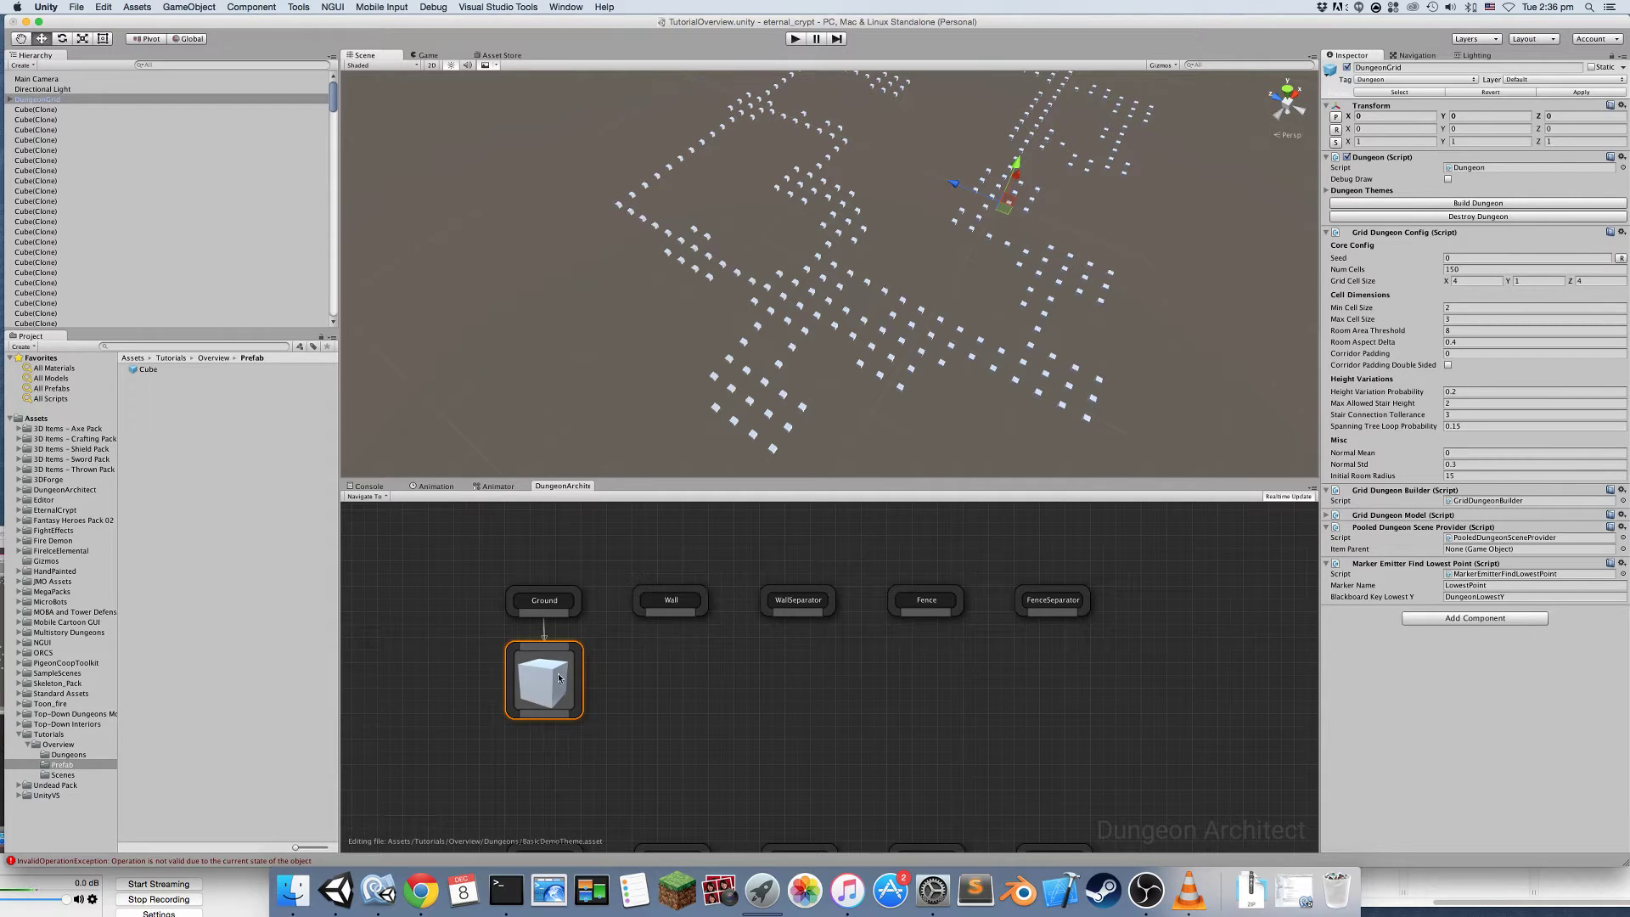
Set the X scale of the cube node under Ground to 4
right_click_drag(790, 288, 684, 307)
key("w")
left_click(613, 713)
left_click(537, 685)
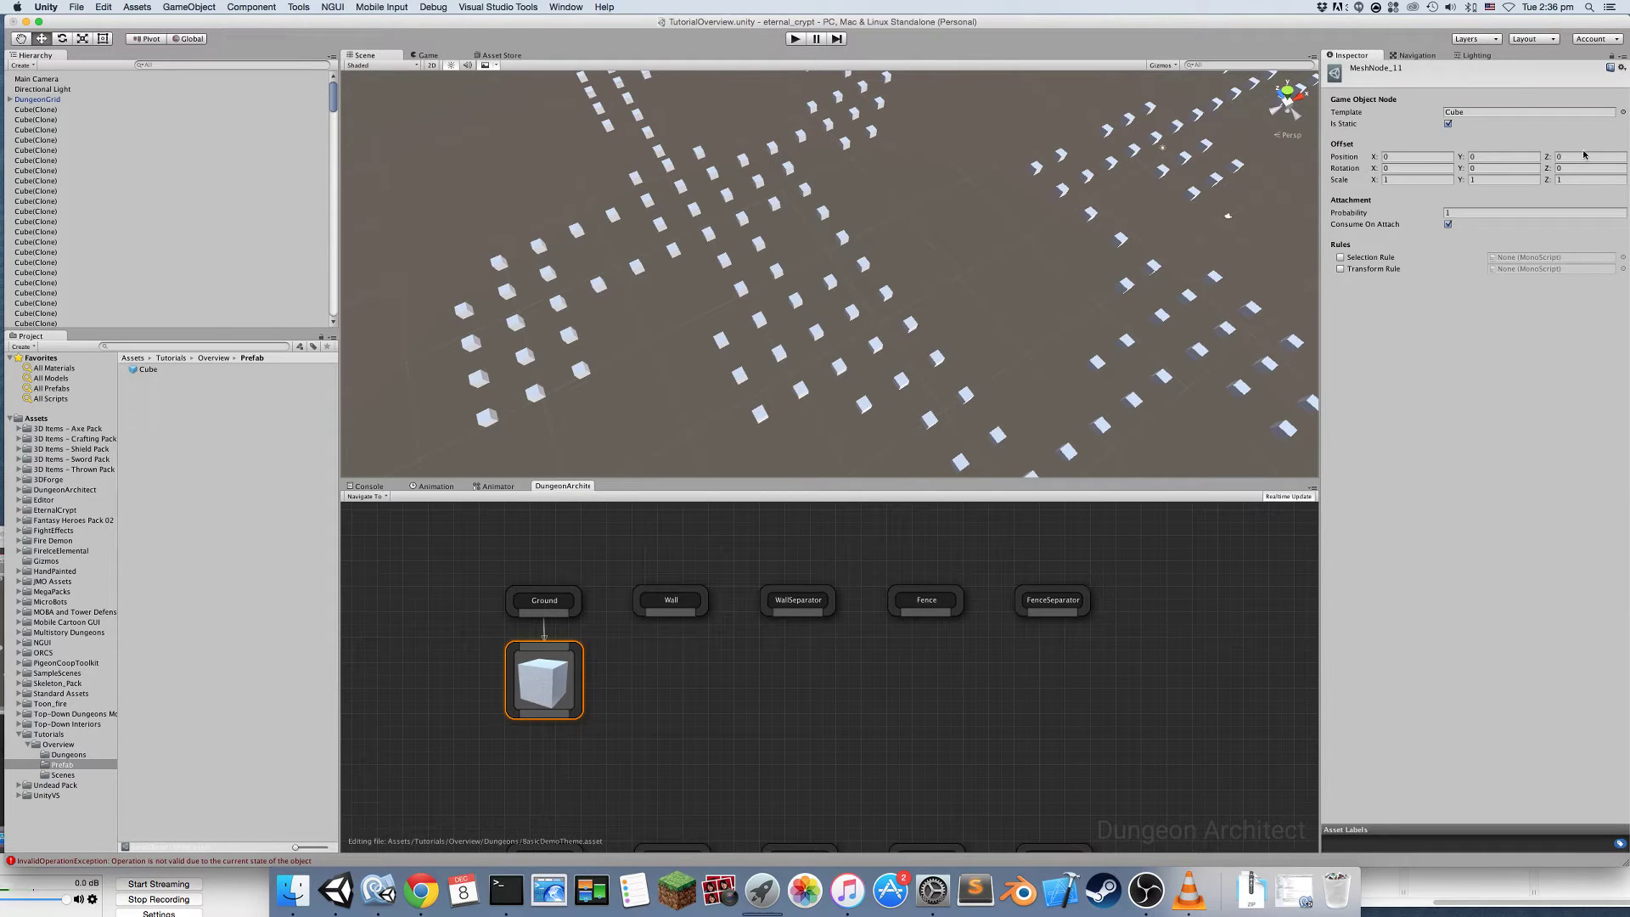
left_click(1385, 180)
type("4")
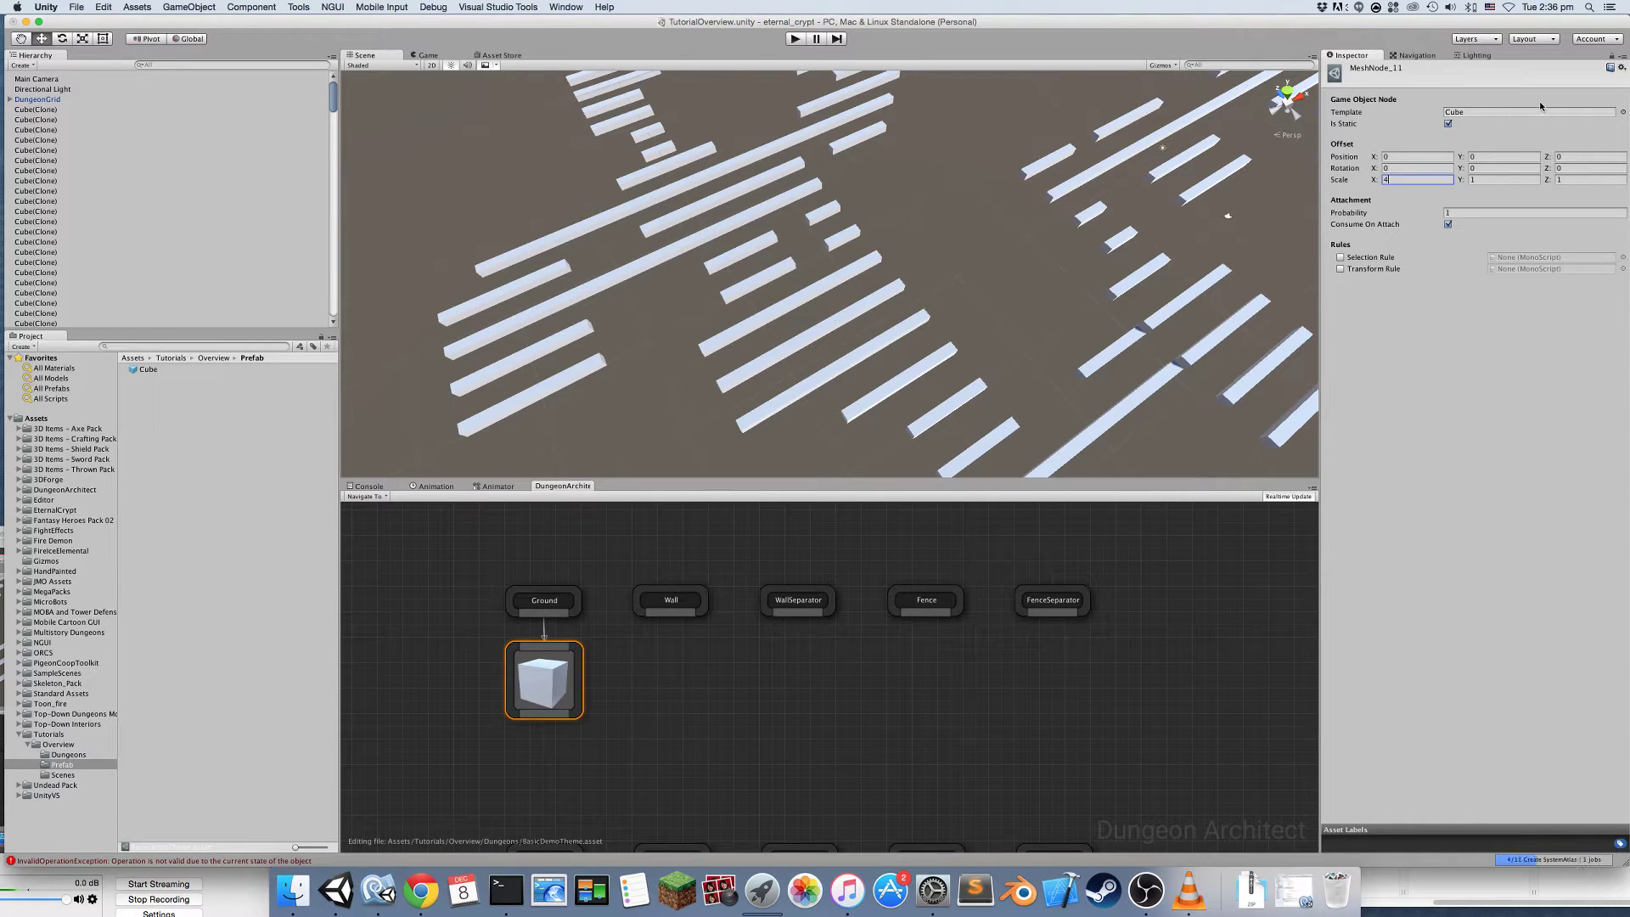
Try an X scale of 3 on the Ground cube node, then restore it to 4
left_click_drag(1391, 181, 1367, 182)
type("3")
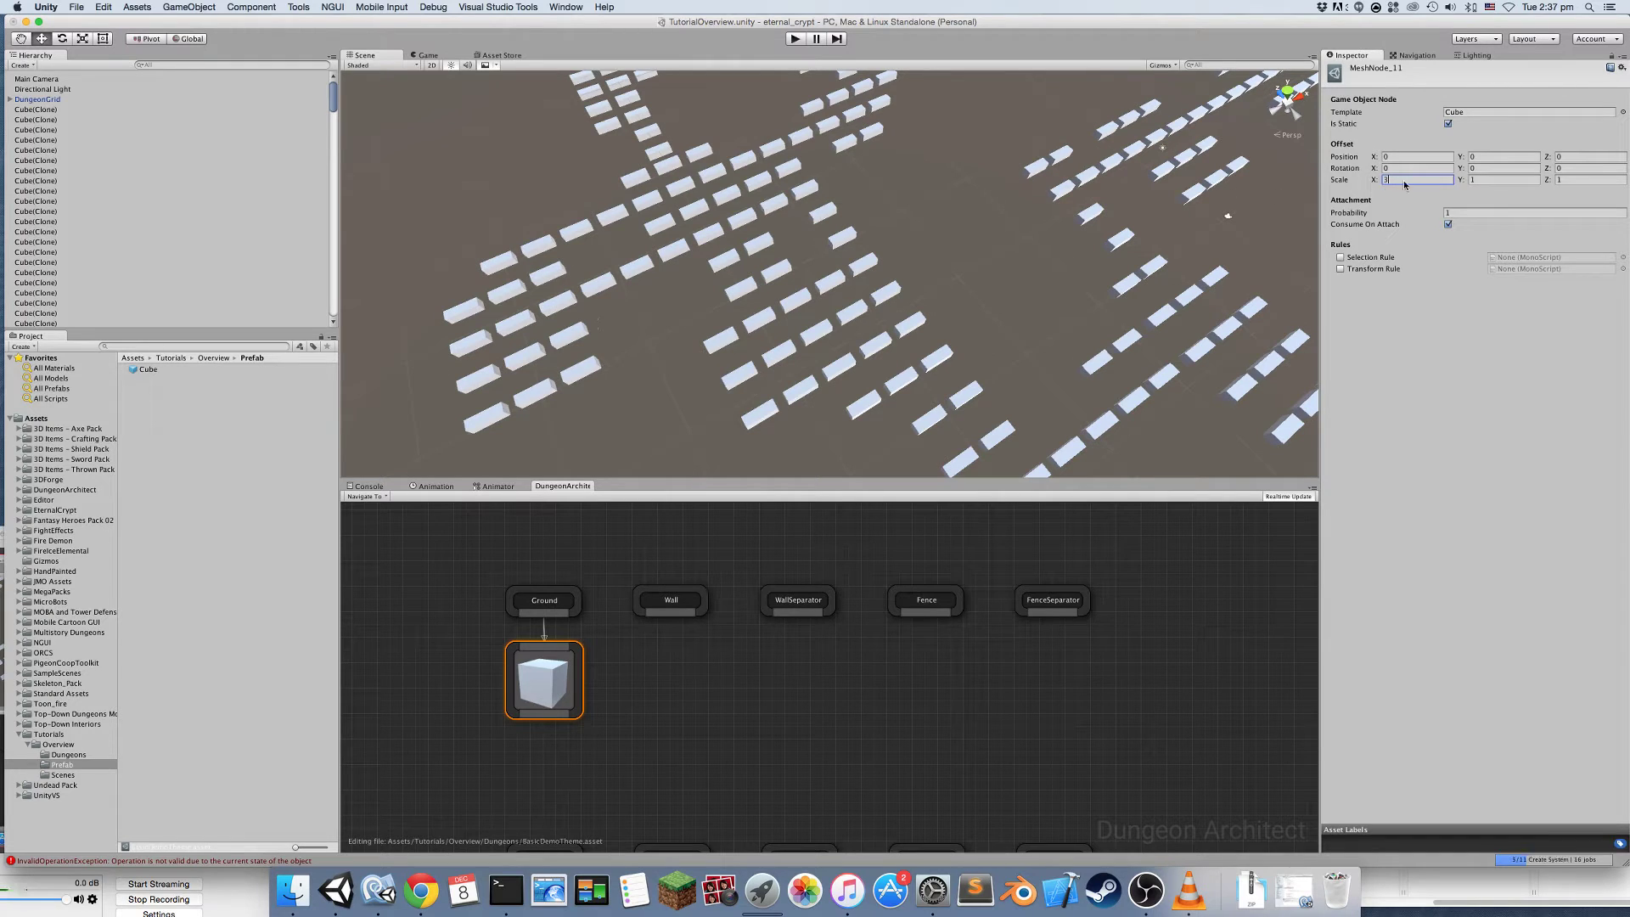
key("BackSpace")
type("4")
Set the Z scale of the Ground cube node to 4 so the floor tiles fill the grid cells
key("Tab")
key("Tab")
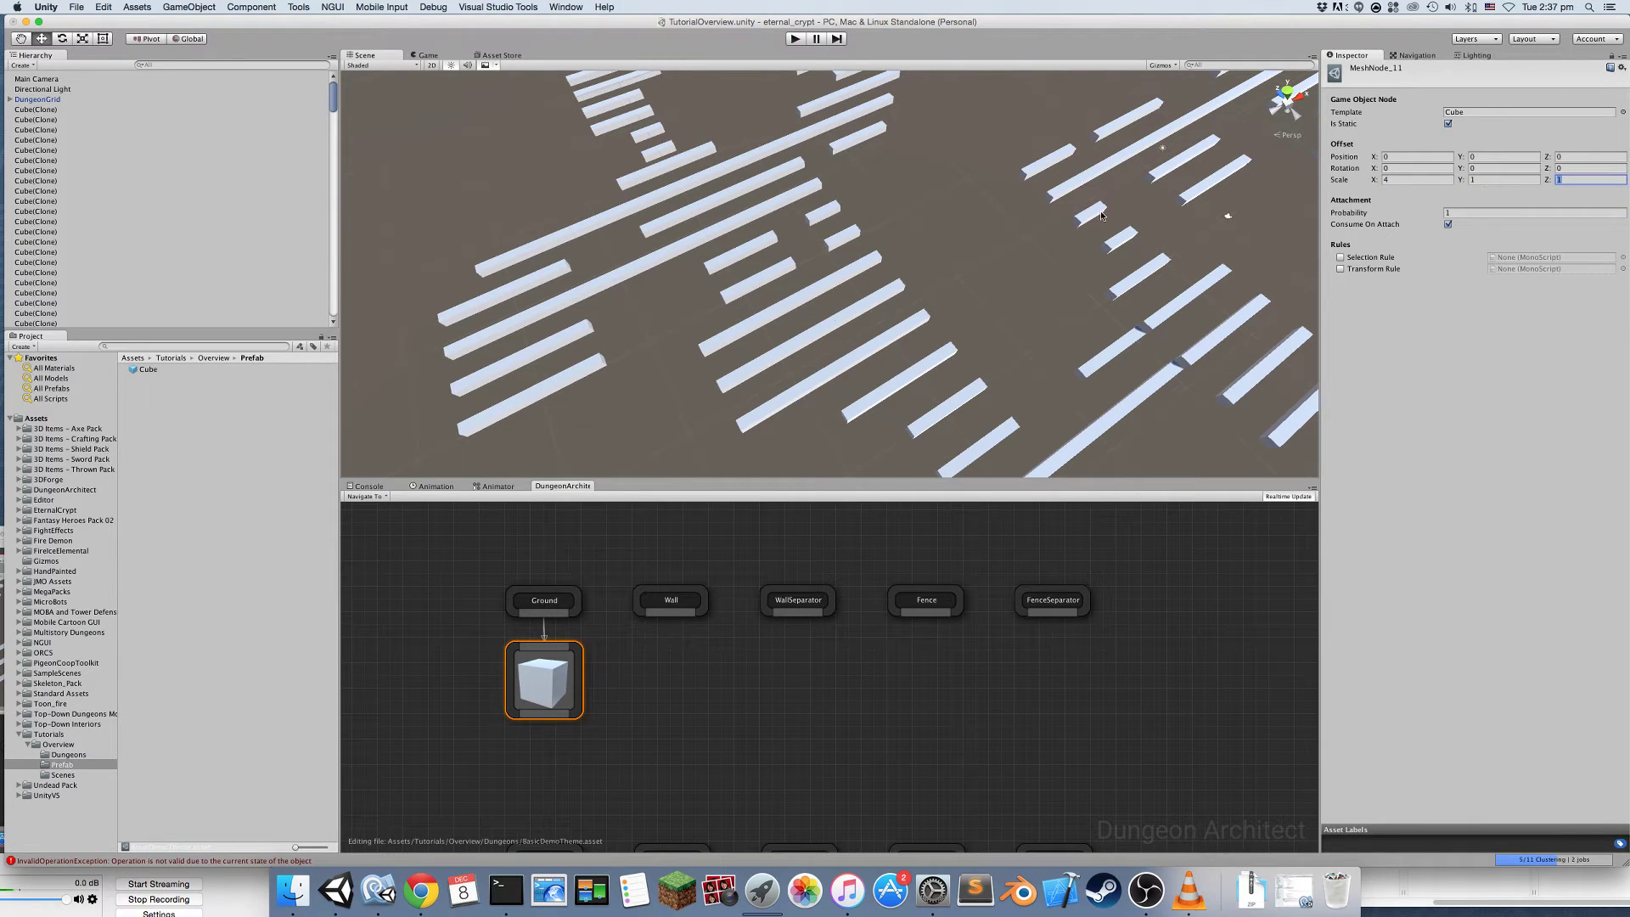
type("4")
right_click_drag(1135, 144, 1138, 146)
left_click_drag(1137, 145, 912, 159, "alt")
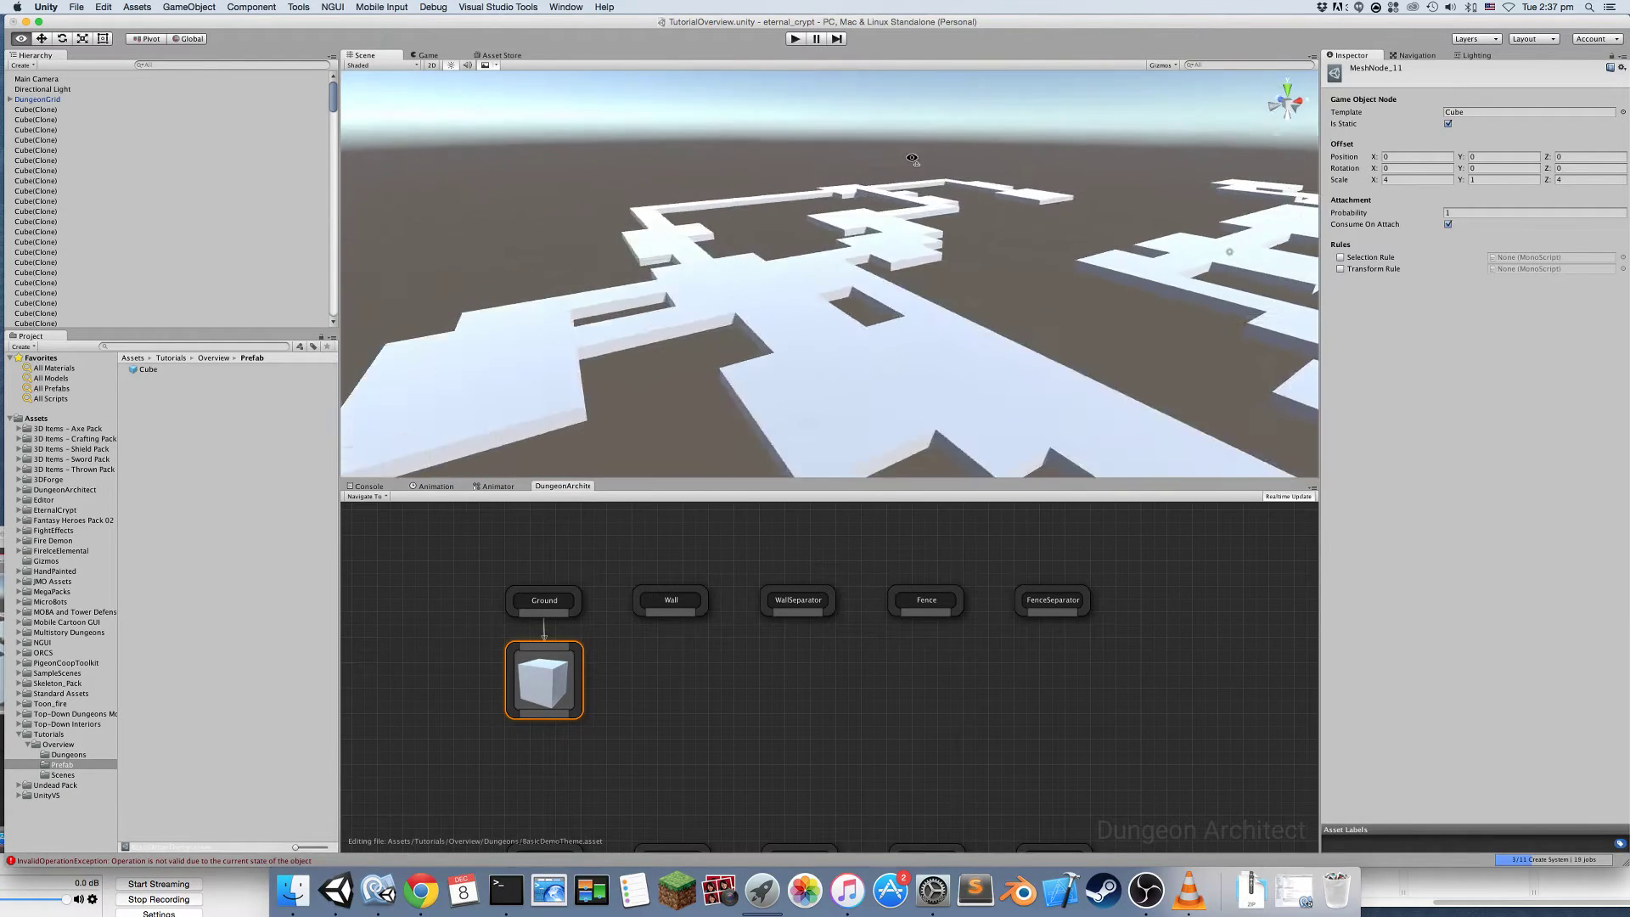
right_click_drag(912, 158, 670, 334)
Set the Y position offset of the Ground cube node to -0.5 and check the floor from several angles
left_click_drag(539, 698, 537, 698)
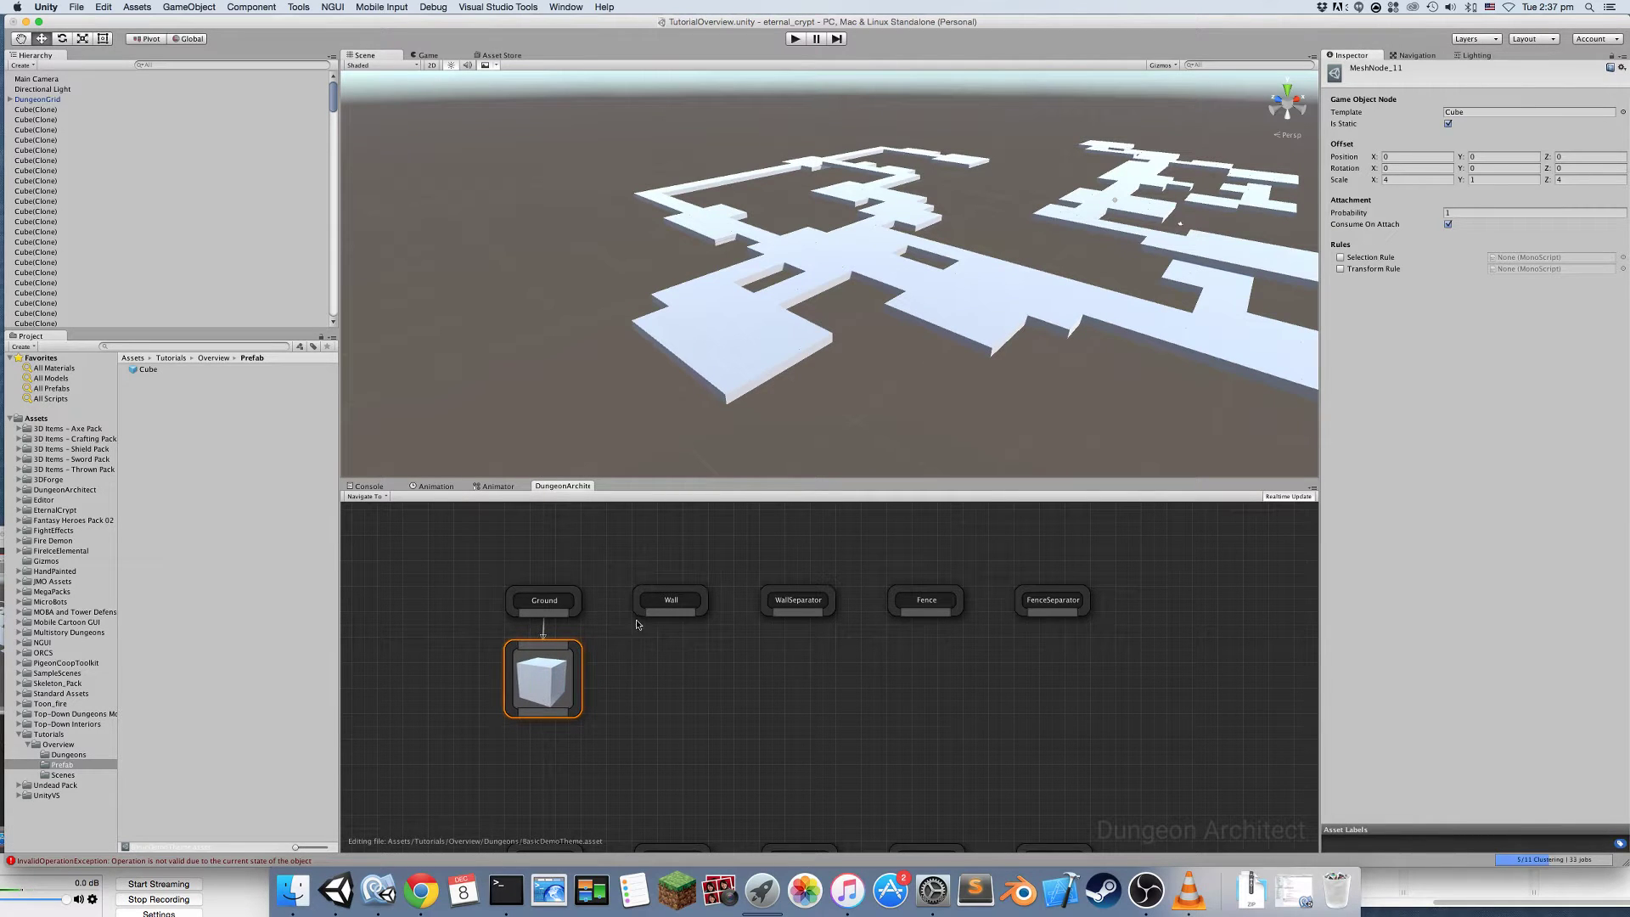
left_click(1507, 156)
type(".05")
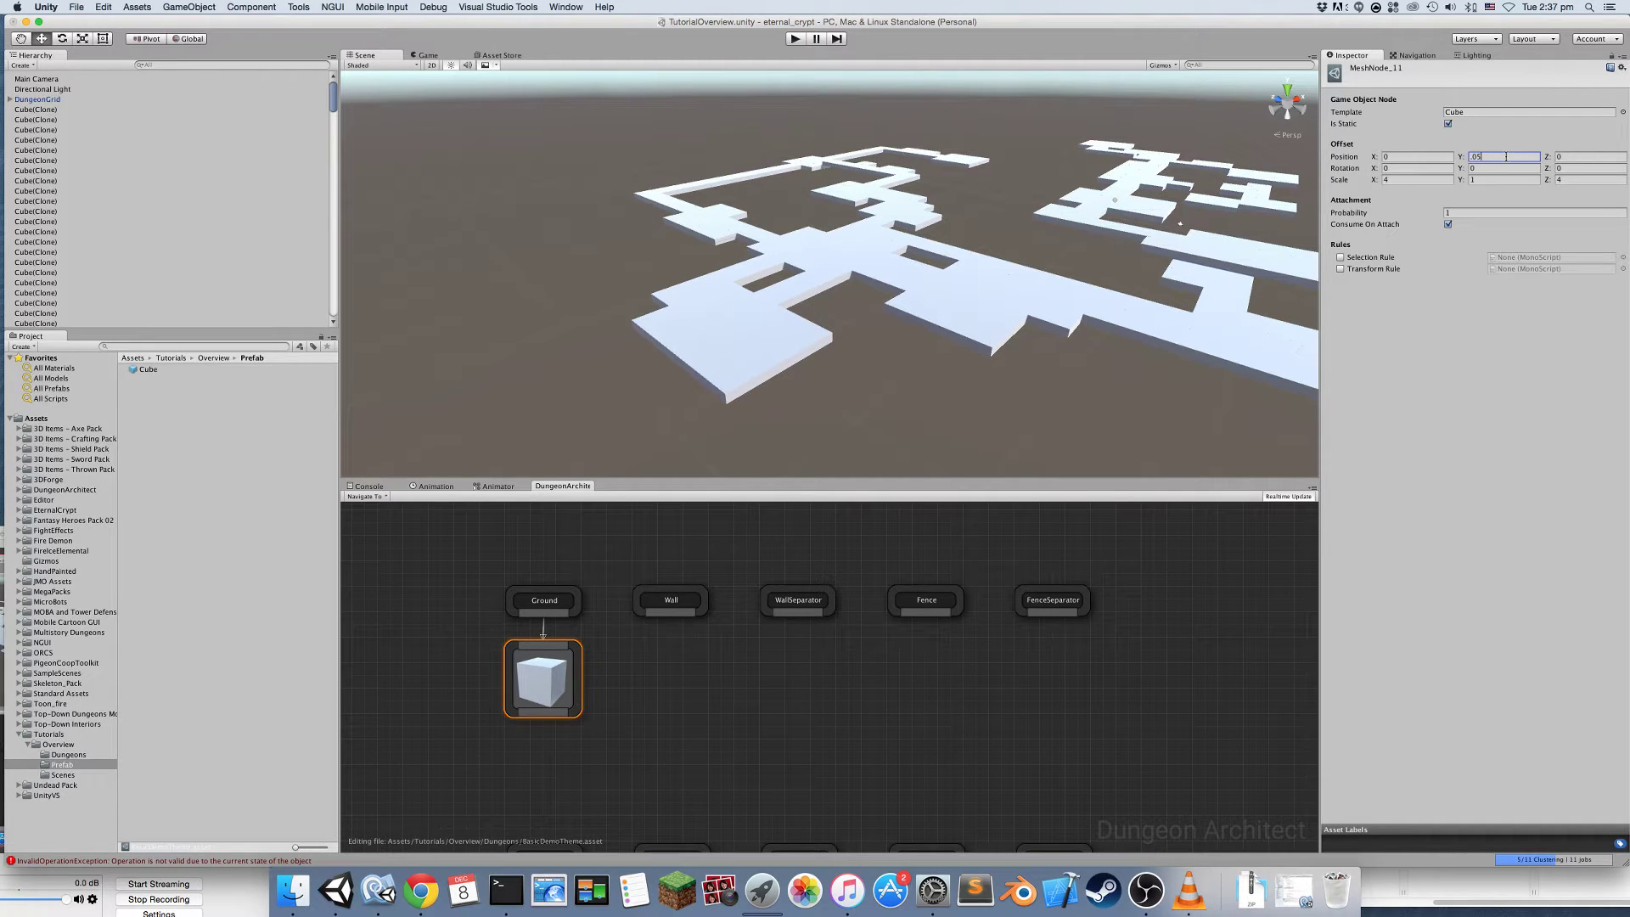
key("BackSpace")
key("BackSpace")
key("BackSpace")
type("-.5")
right_click_drag(1020, 270, 985, 215)
key("w")
left_click_drag(985, 215, 864, 264, "alt")
right_click_drag(864, 264, 899, 212)
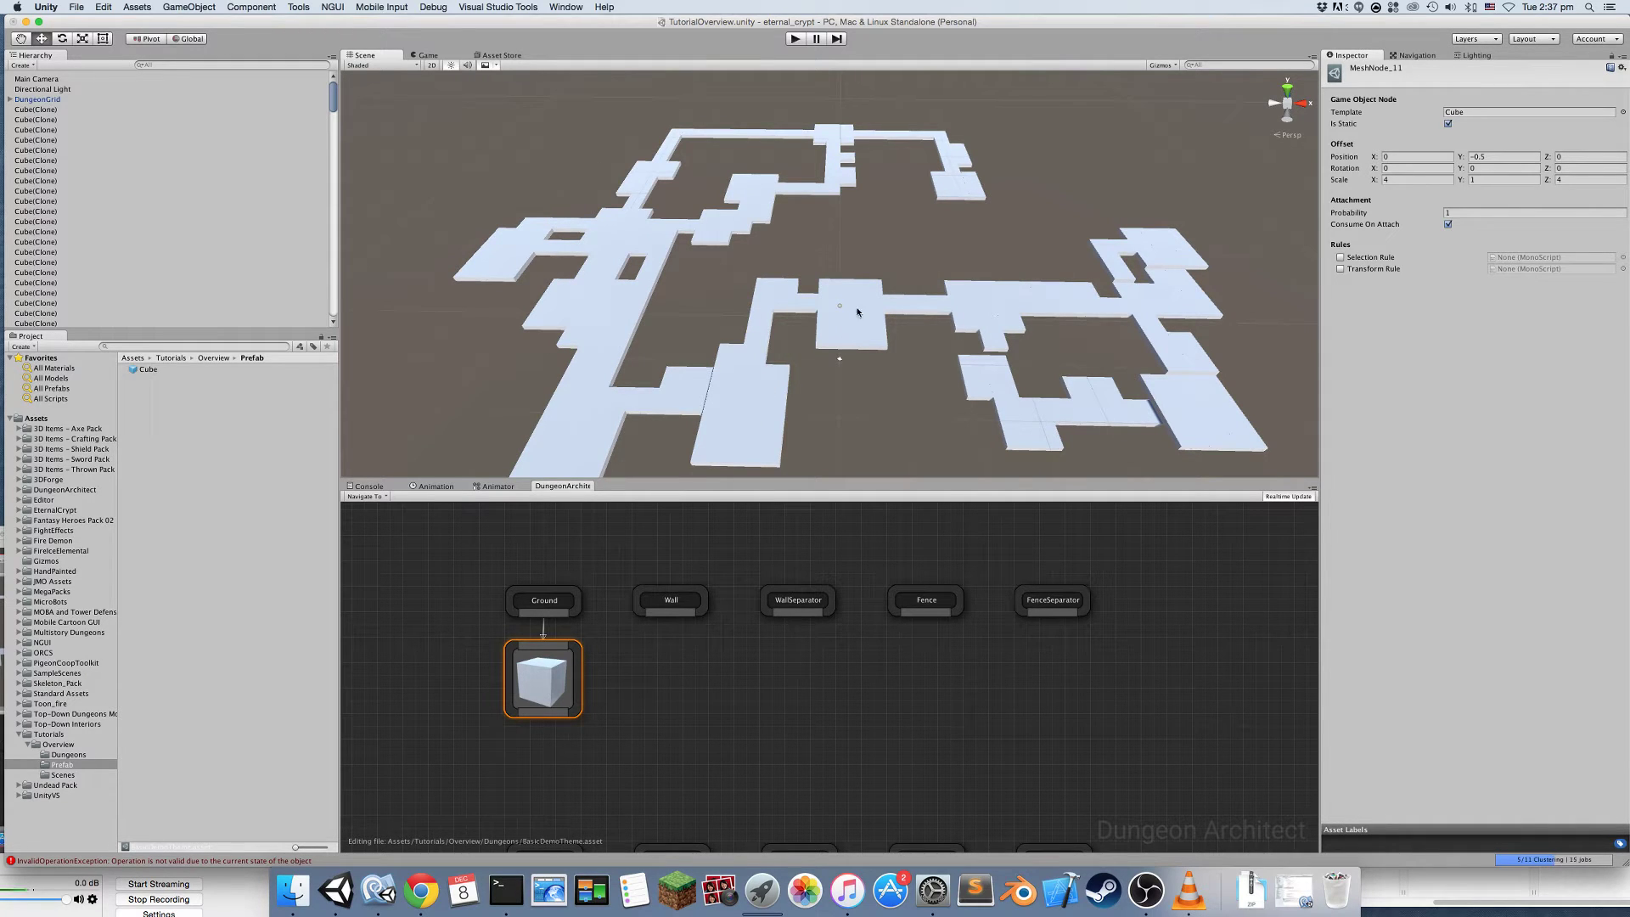
right_click_drag(1011, 394, 1047, 388)
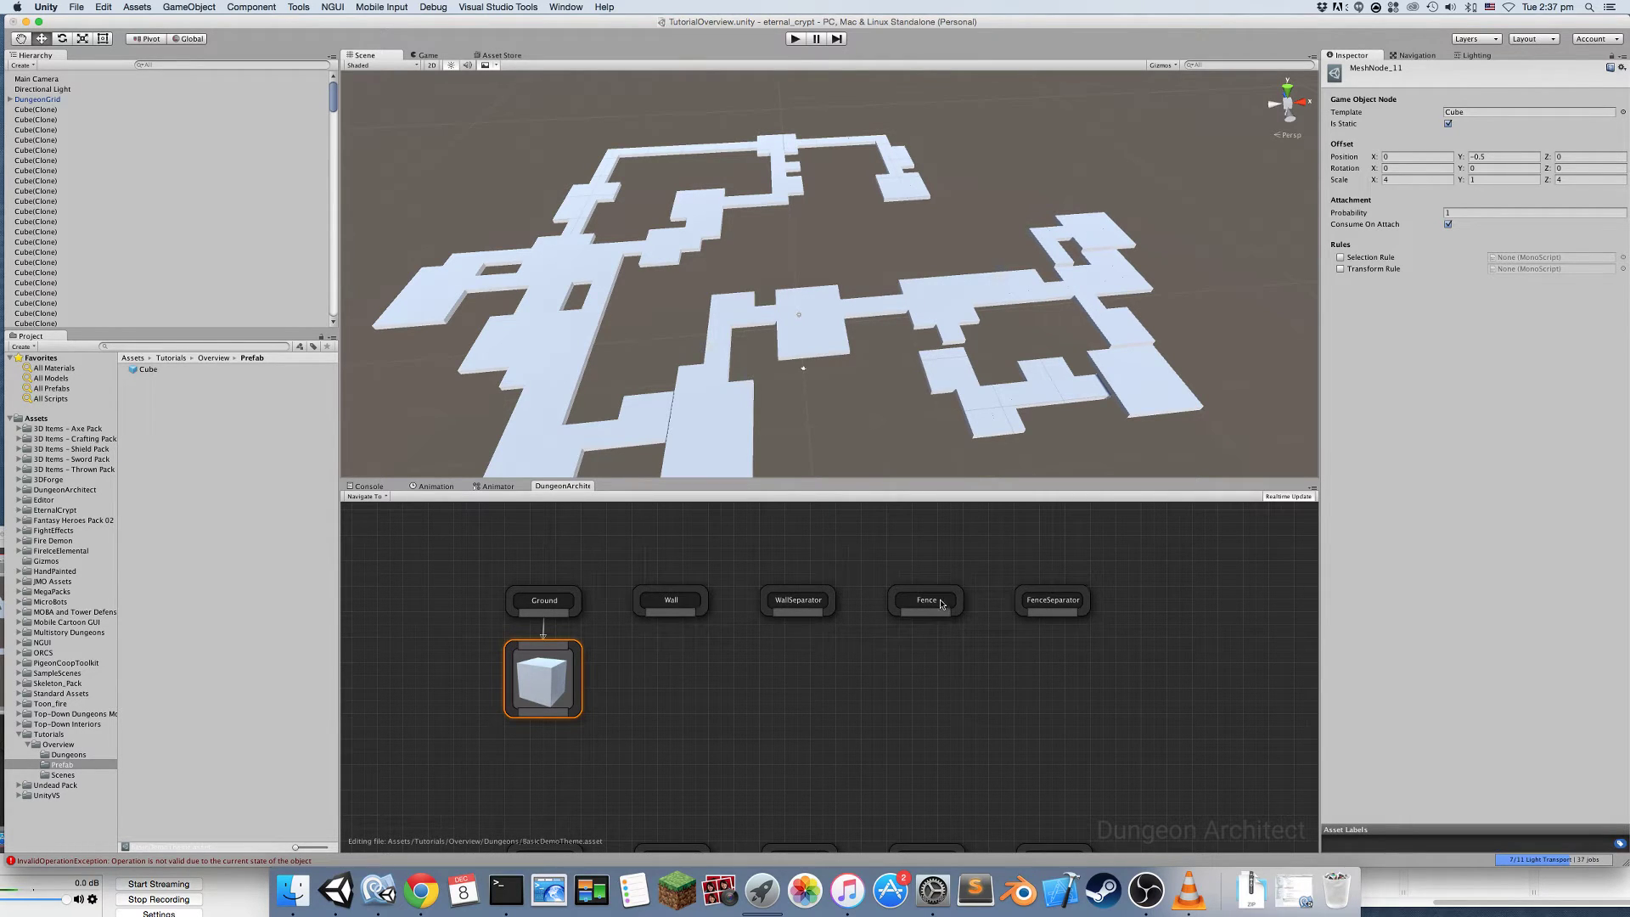
Look over the Door, Stair, Stair2X, WallHalf and WallHalfSeparator markers in the theme graph
middle_click_drag(854, 720, 878, 568)
left_click_drag(546, 664, 1073, 638)
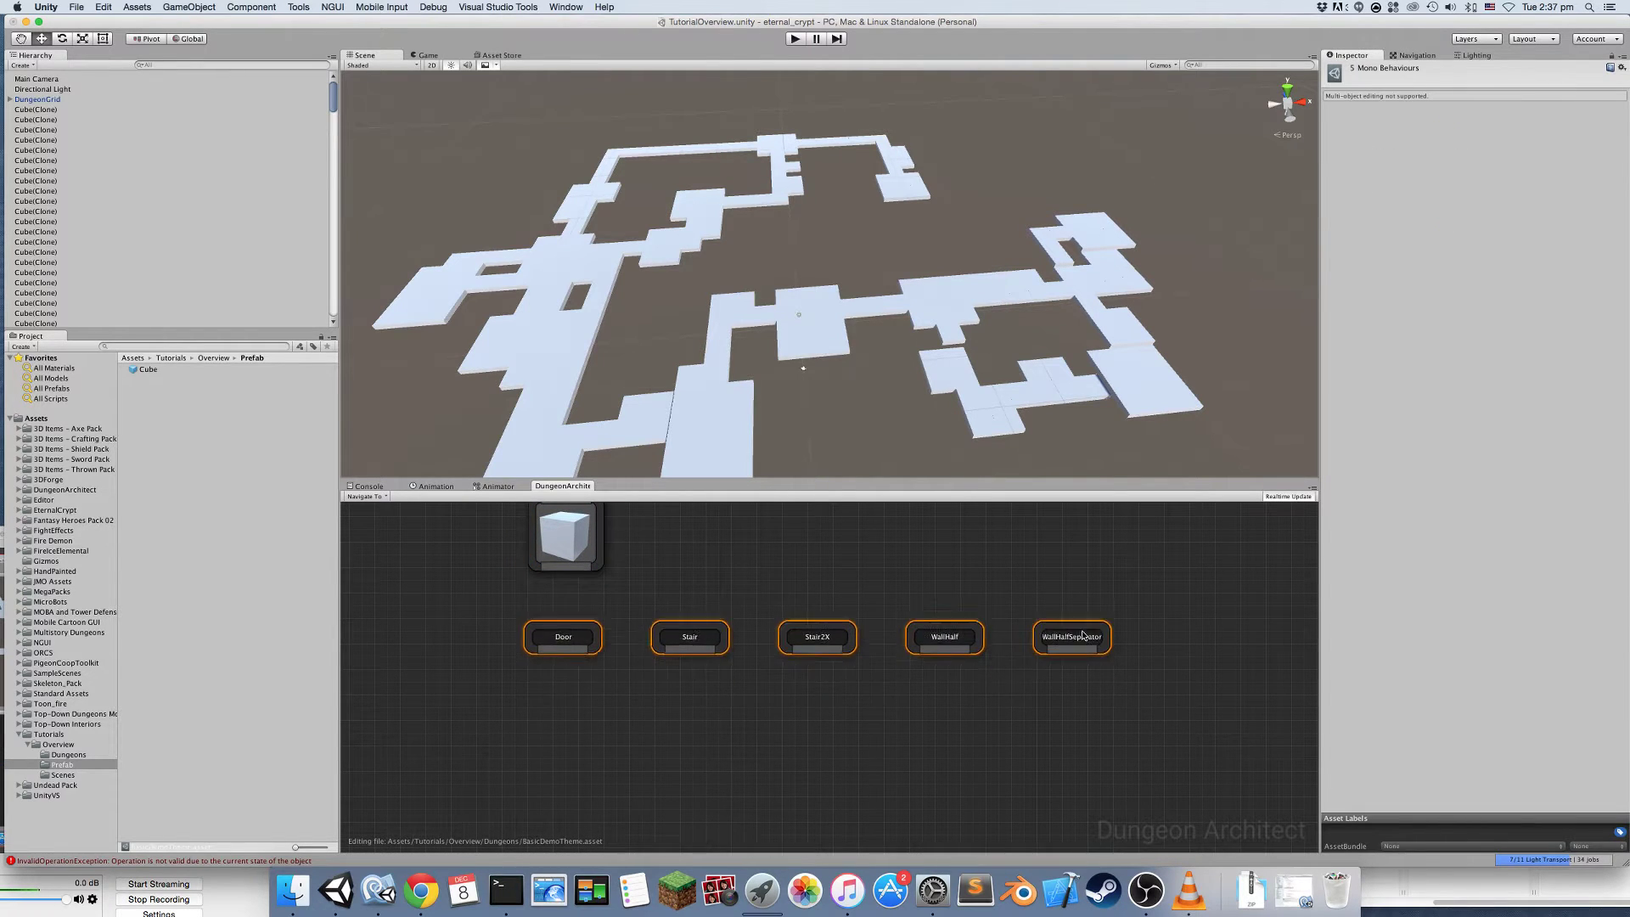
left_click(855, 586)
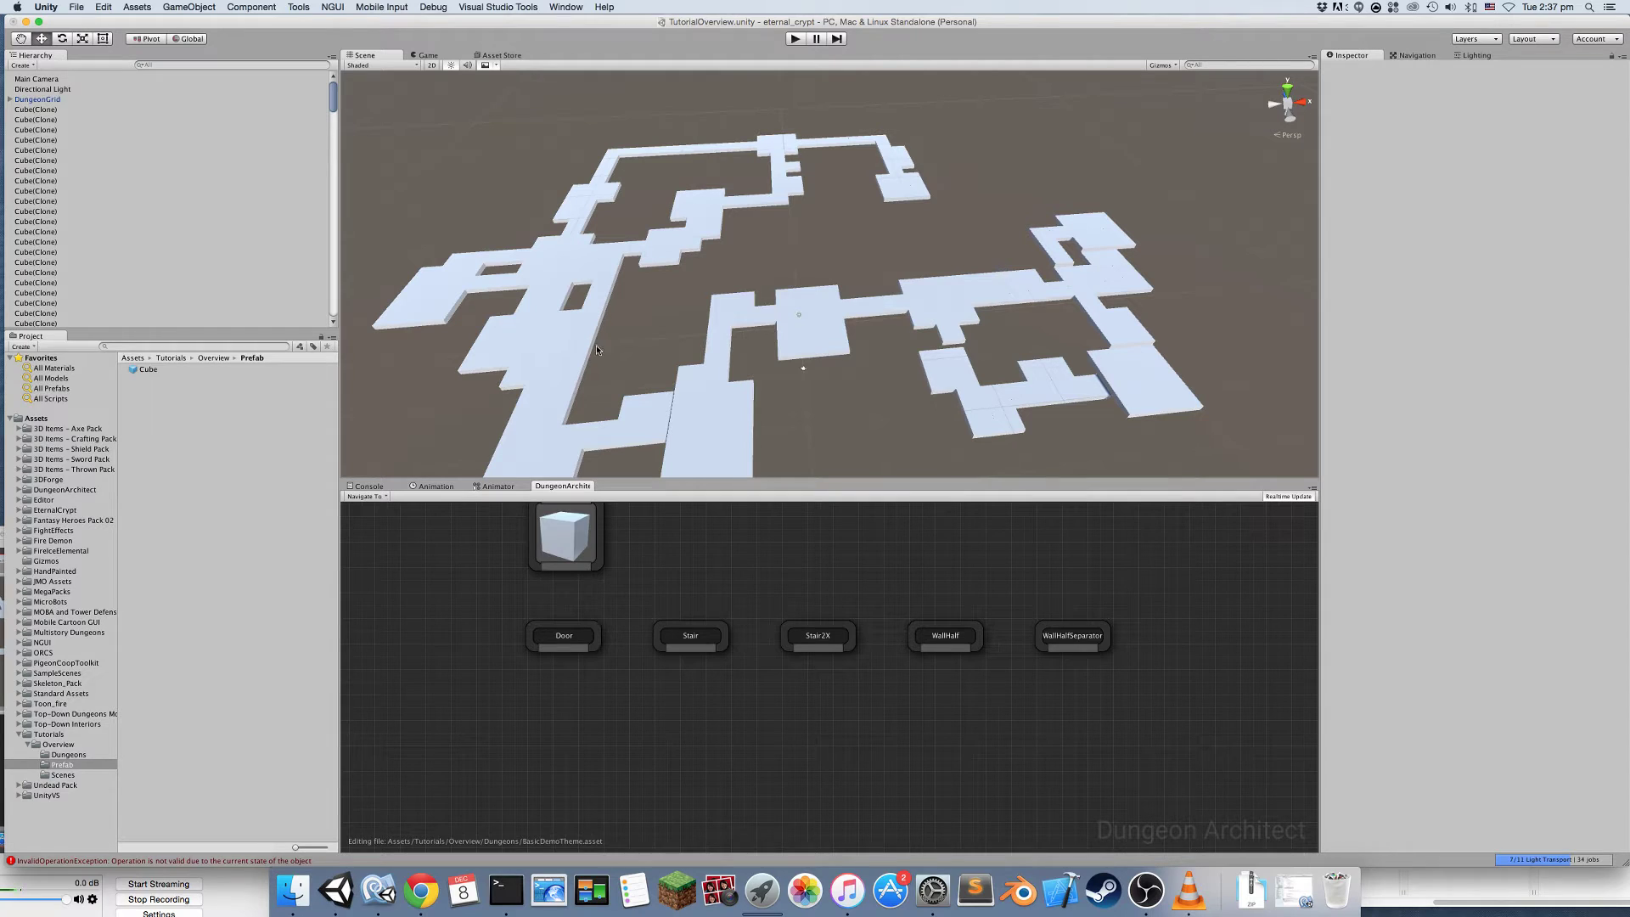
right_click_drag(729, 589, 743, 692)
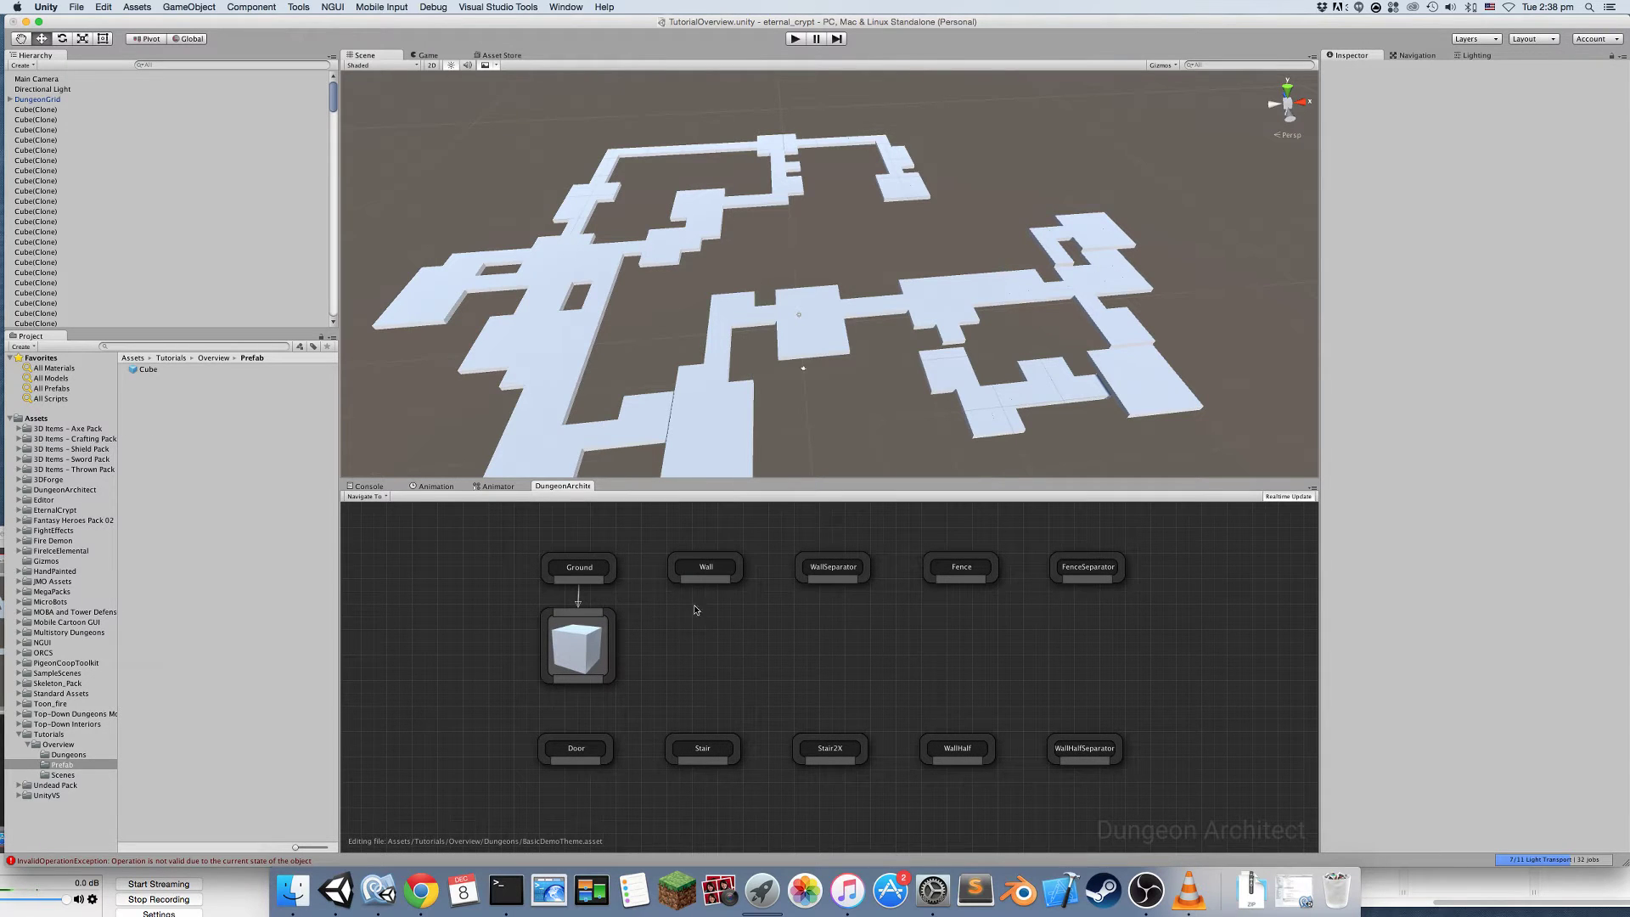
Add a Cube prefab node below the Wall marker and connect Wall to it
left_click_drag(146, 369, 731, 635)
left_click_drag(830, 330, 772, 640, "alt")
left_click(720, 652)
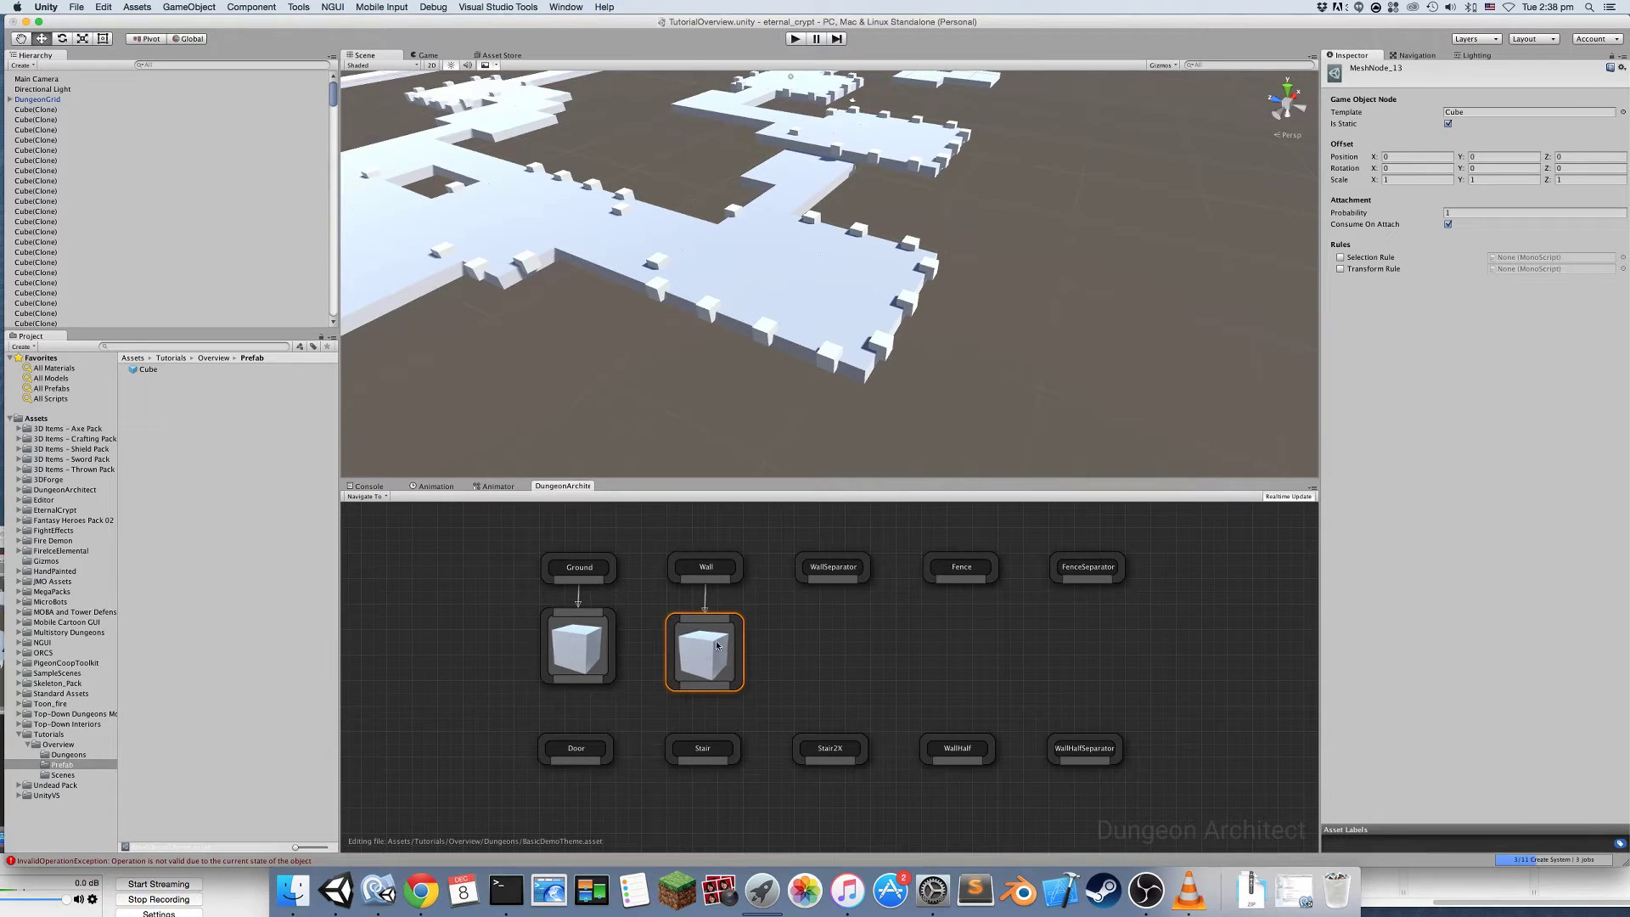
Set the Wall cube node's scale to 4 on X and 2 on Y
left_click(1417, 178)
type("3")
key("BackSpace")
type("4")
key("Tab")
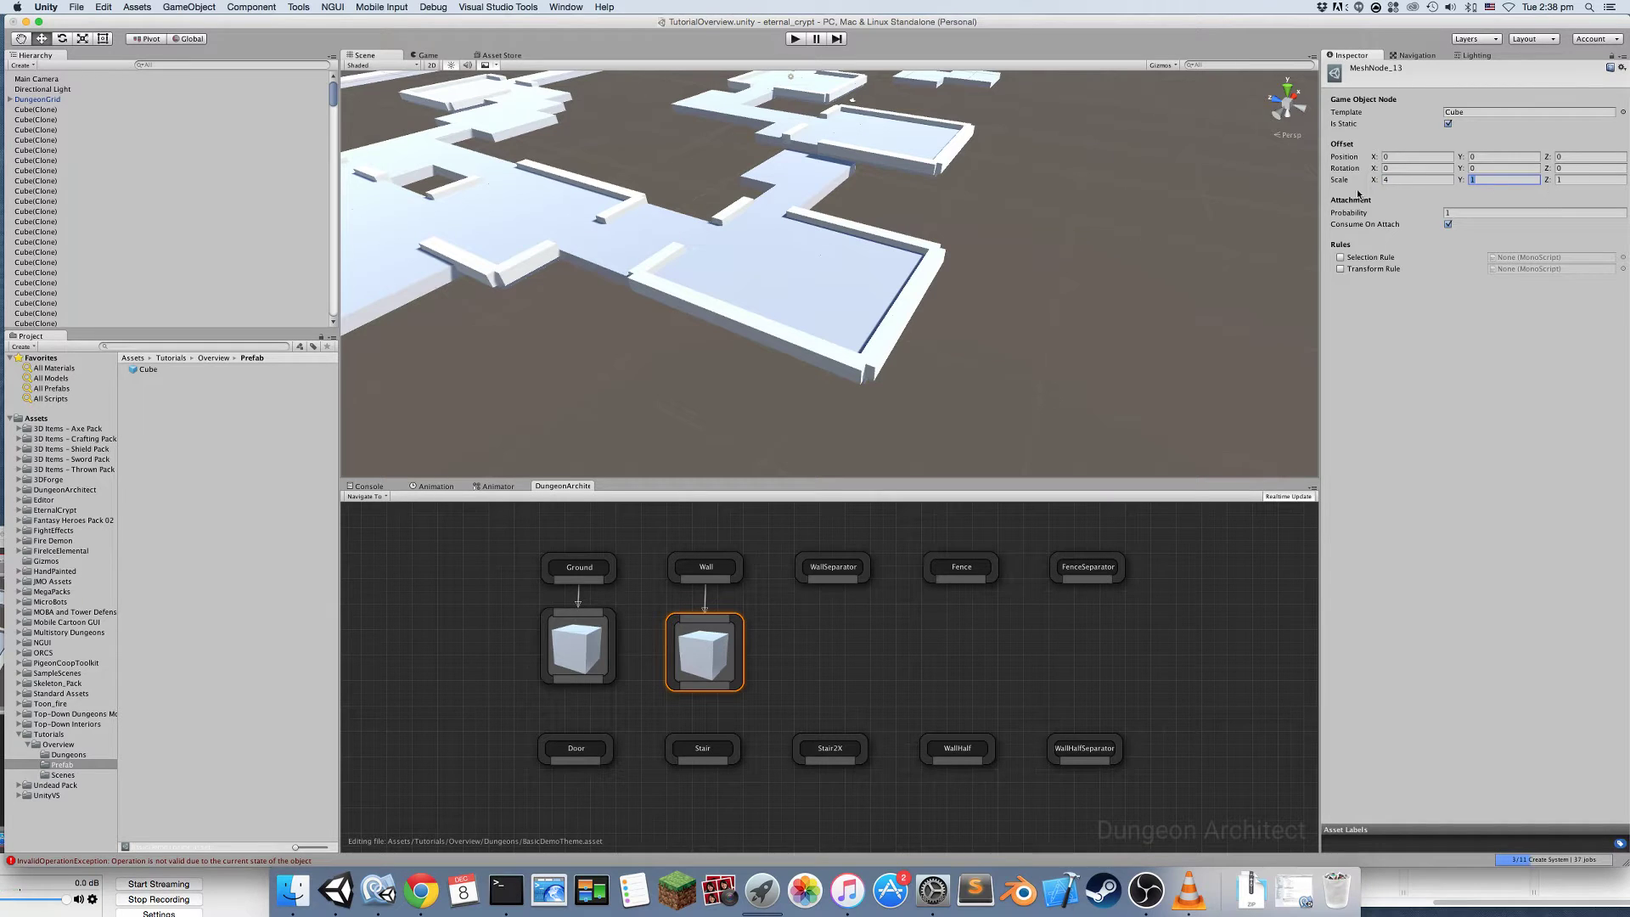
type("2")
left_click_drag(1183, 247, 1095, 250, "alt")
right_click_drag(1095, 249, 1045, 264)
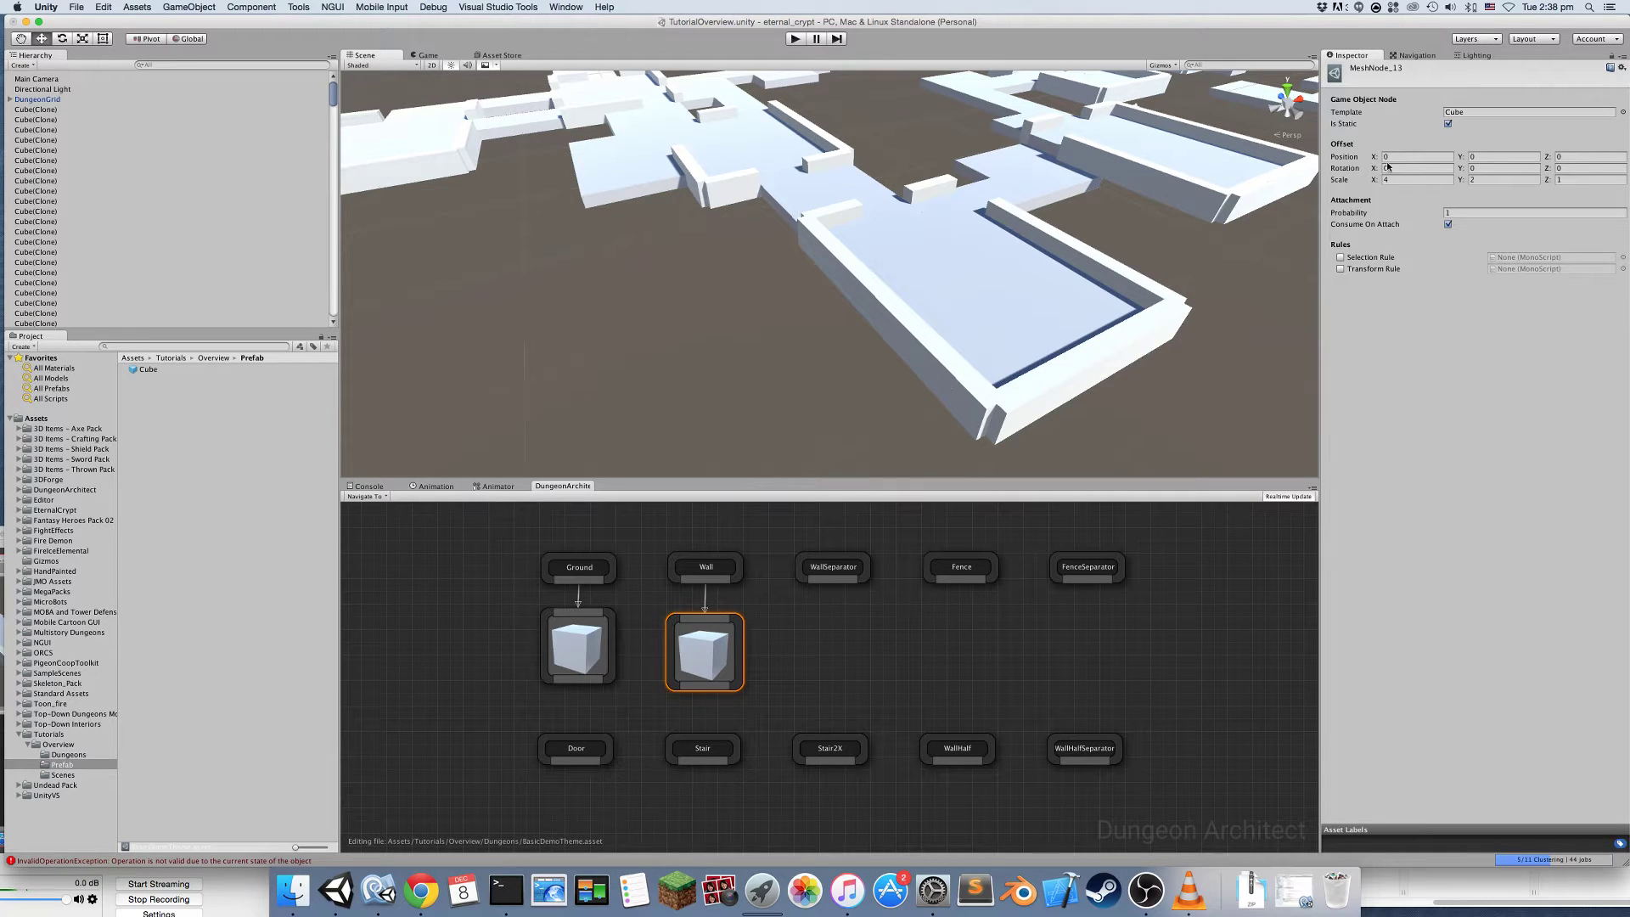
Raise the Wall cube node with a Y position offset of 2 and set its Y scale to 4
left_click(1480, 158)
type("2")
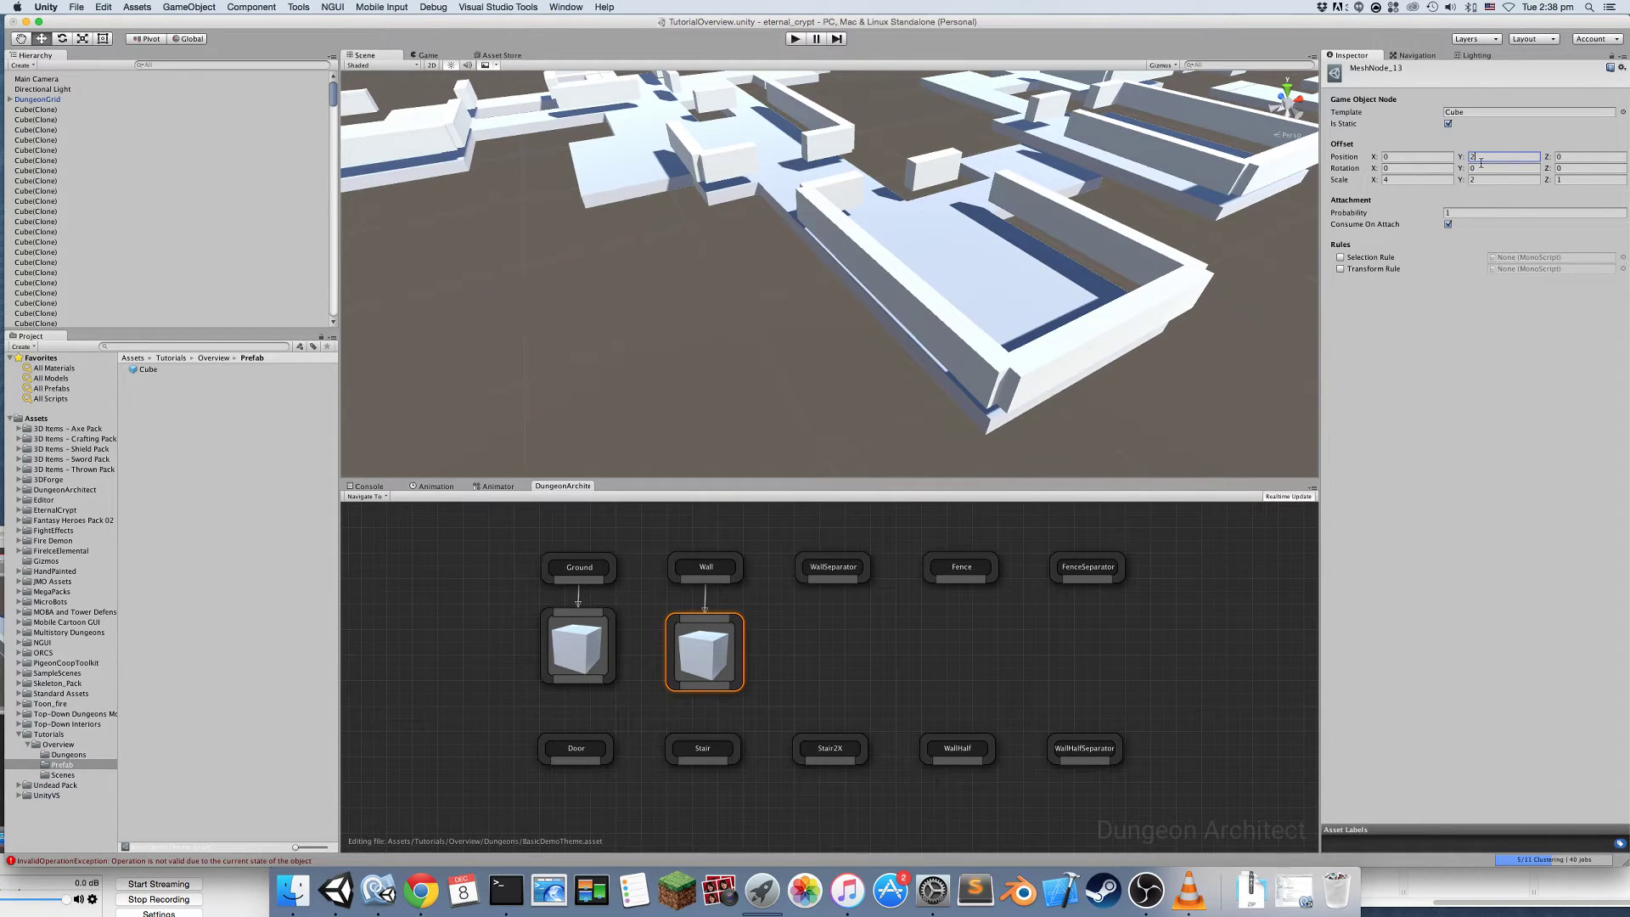
left_click(1481, 180)
type("4")
left_click_drag(1062, 272, 1307, 311, "alt")
scroll(1308, 310, "down", 5, "alt")
Thin the walls by setting the Wall cube node's Z scale to 0.5, and save the scene
left_click(1567, 178)
type("5")
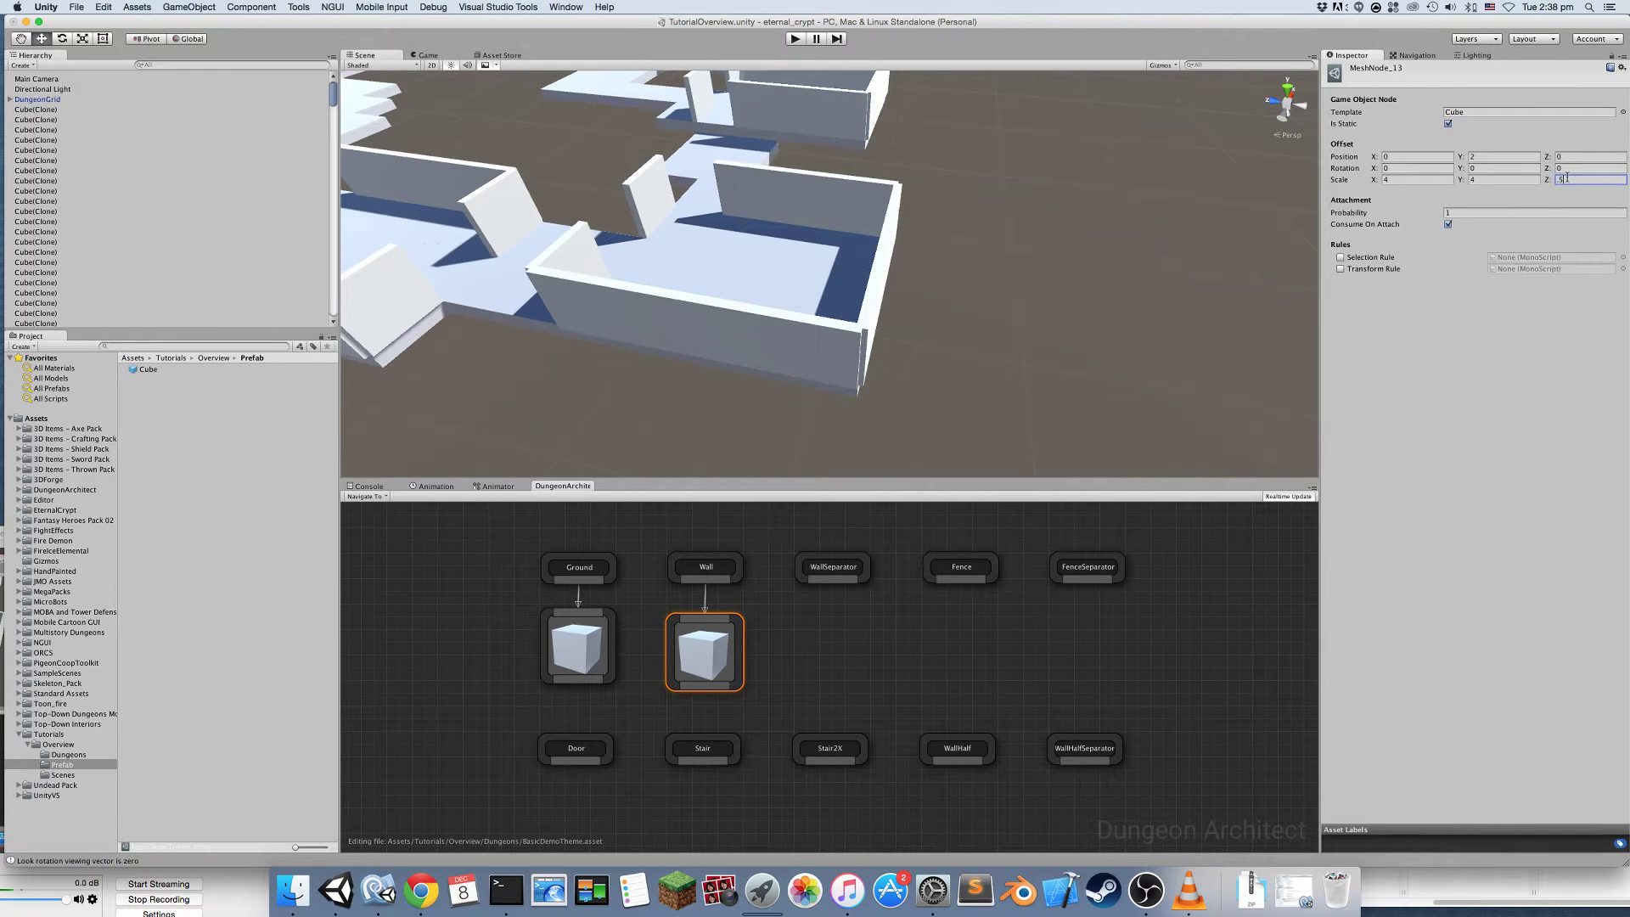
mouse_move(909, 338)
left_mouse_down("alt")
mouse_move(1064, 337)
mouse_move(653, 329)
mouse_move(930, 350)
left_mouse_up("alt")
key("super+s")
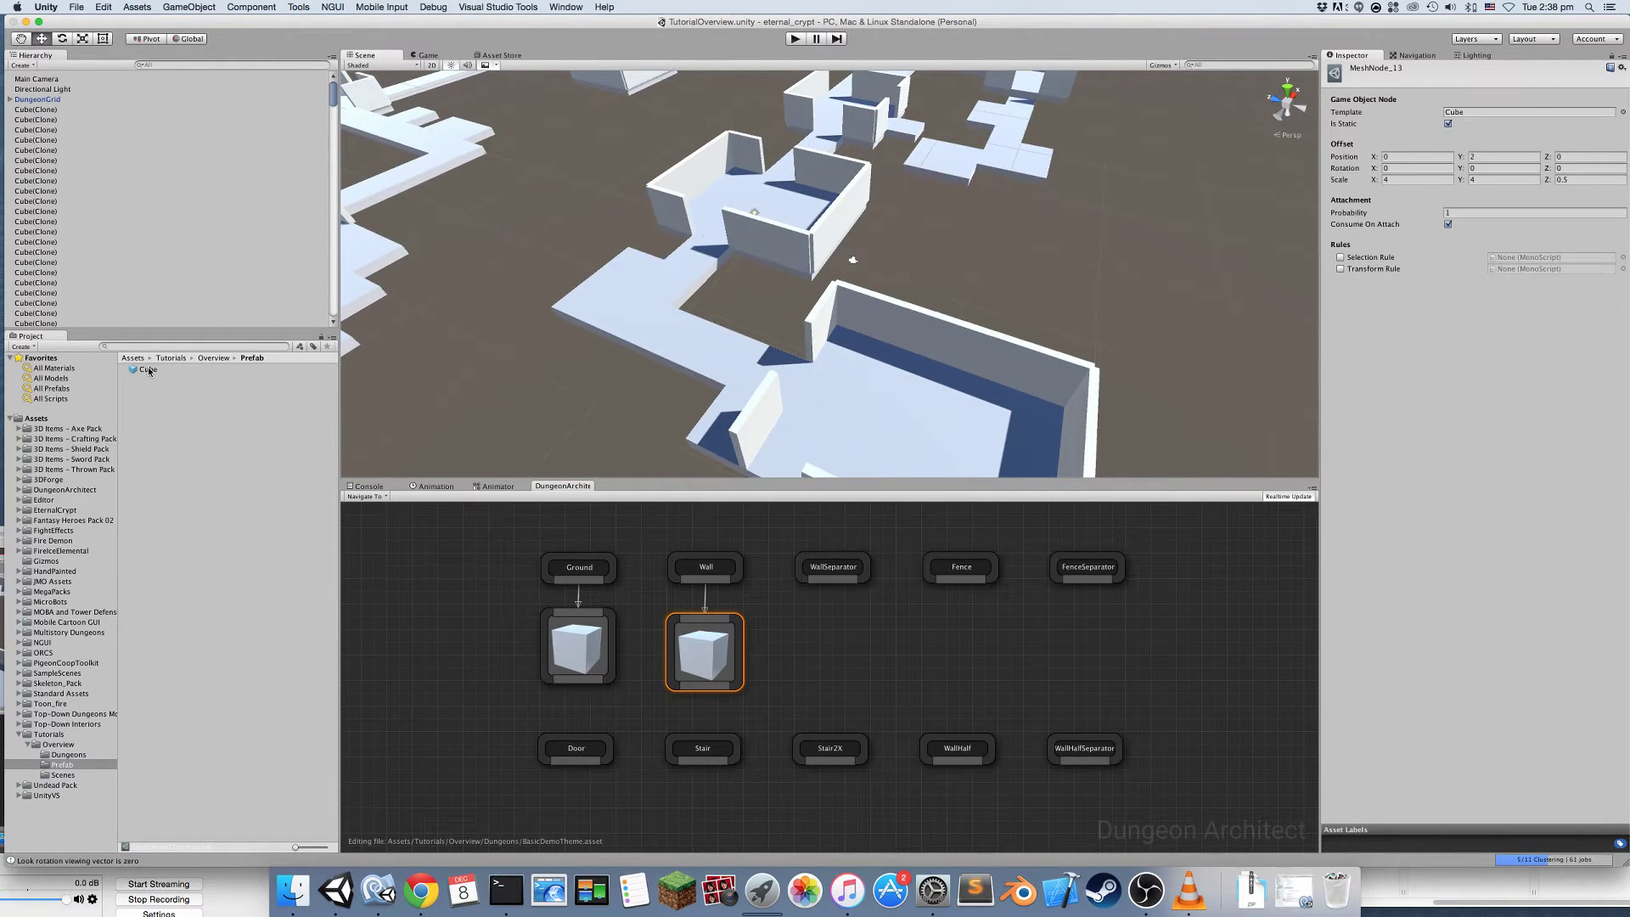
Add a Cube prefab node below the Fence marker, connect Fence to it and select the new node
left_click_drag(150, 372, 1091, 701)
mouse_move(981, 645)
left_mouse_down()
mouse_move(955, 639)
mouse_move(970, 659)
left_mouse_up()
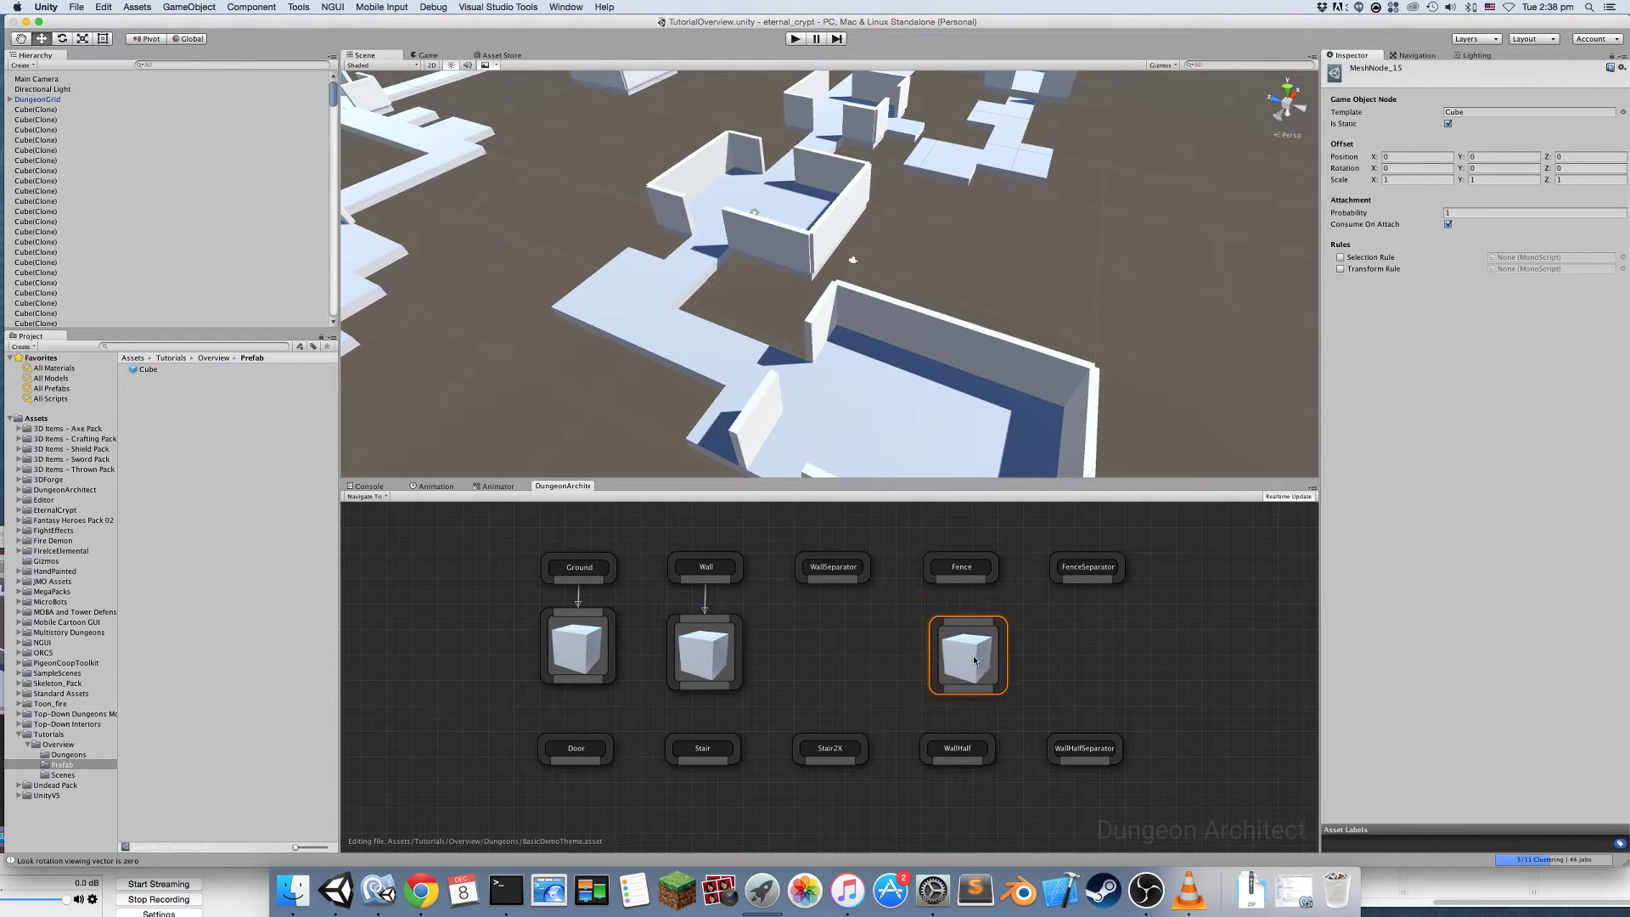
left_click_drag(974, 584, 968, 669)
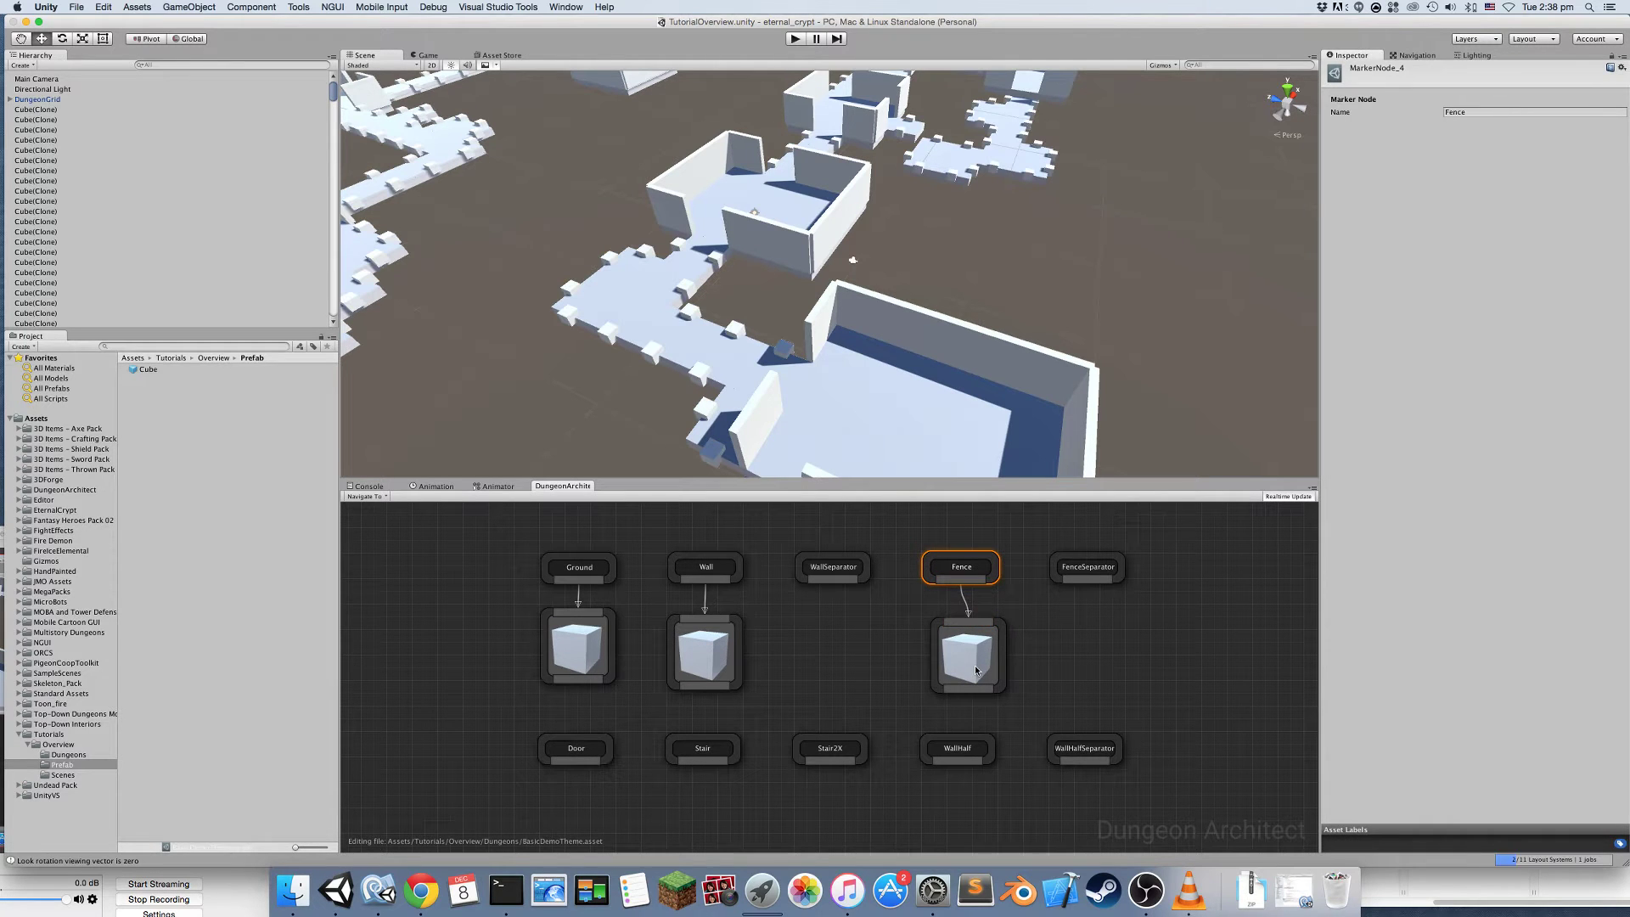
left_click(967, 665)
right_click_drag(823, 313, 878, 249)
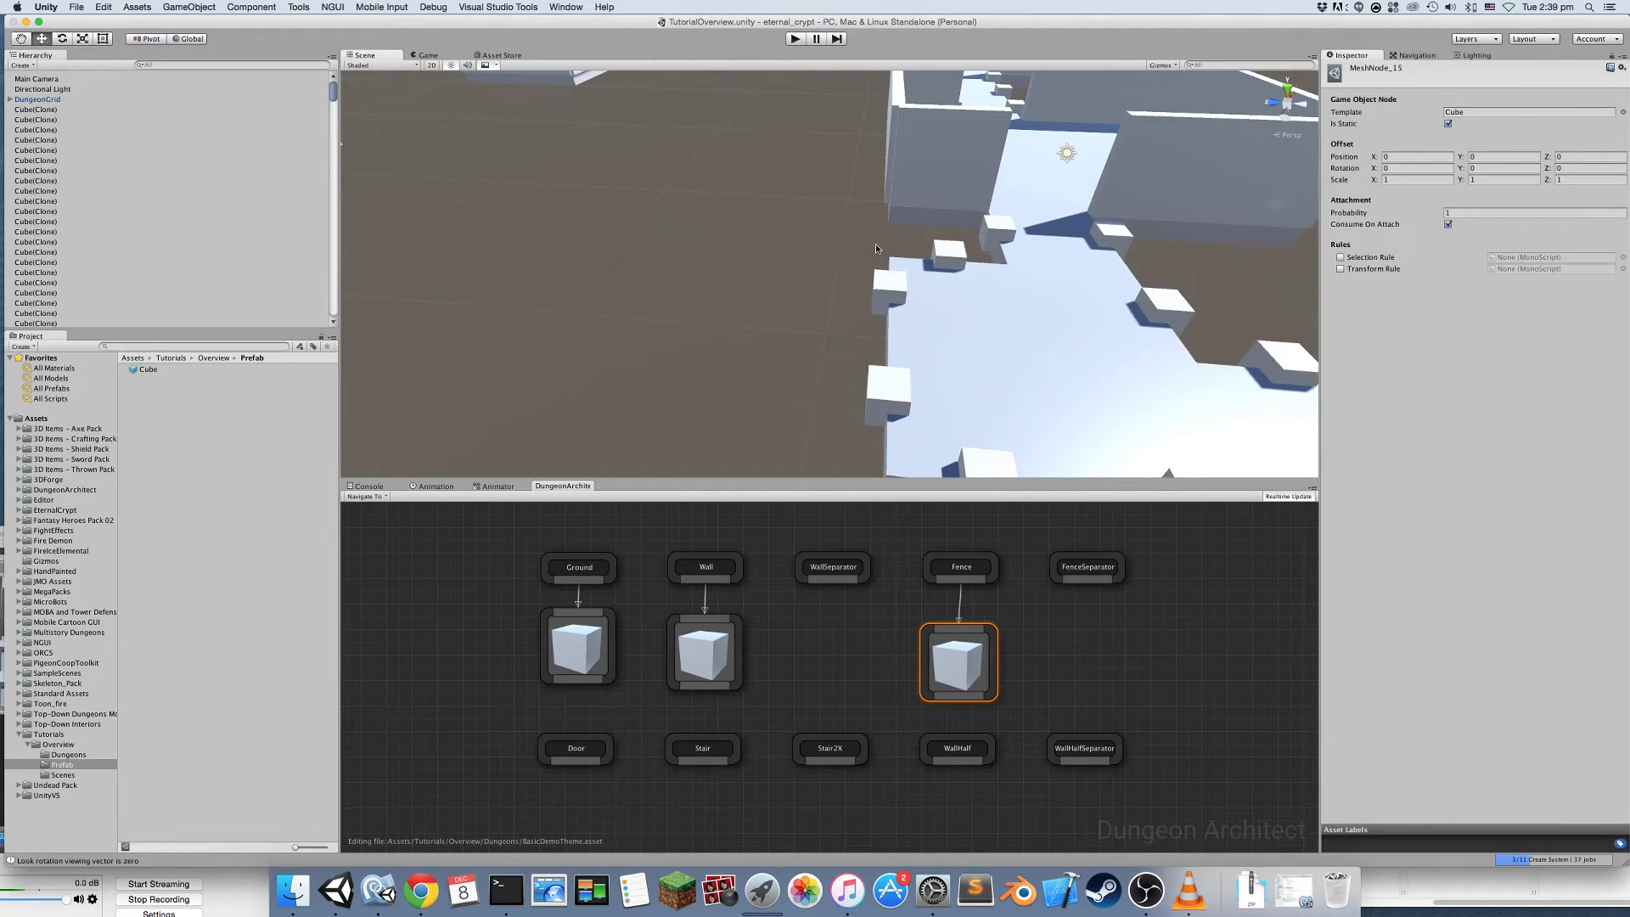
right_click_drag(882, 376, 743, 366)
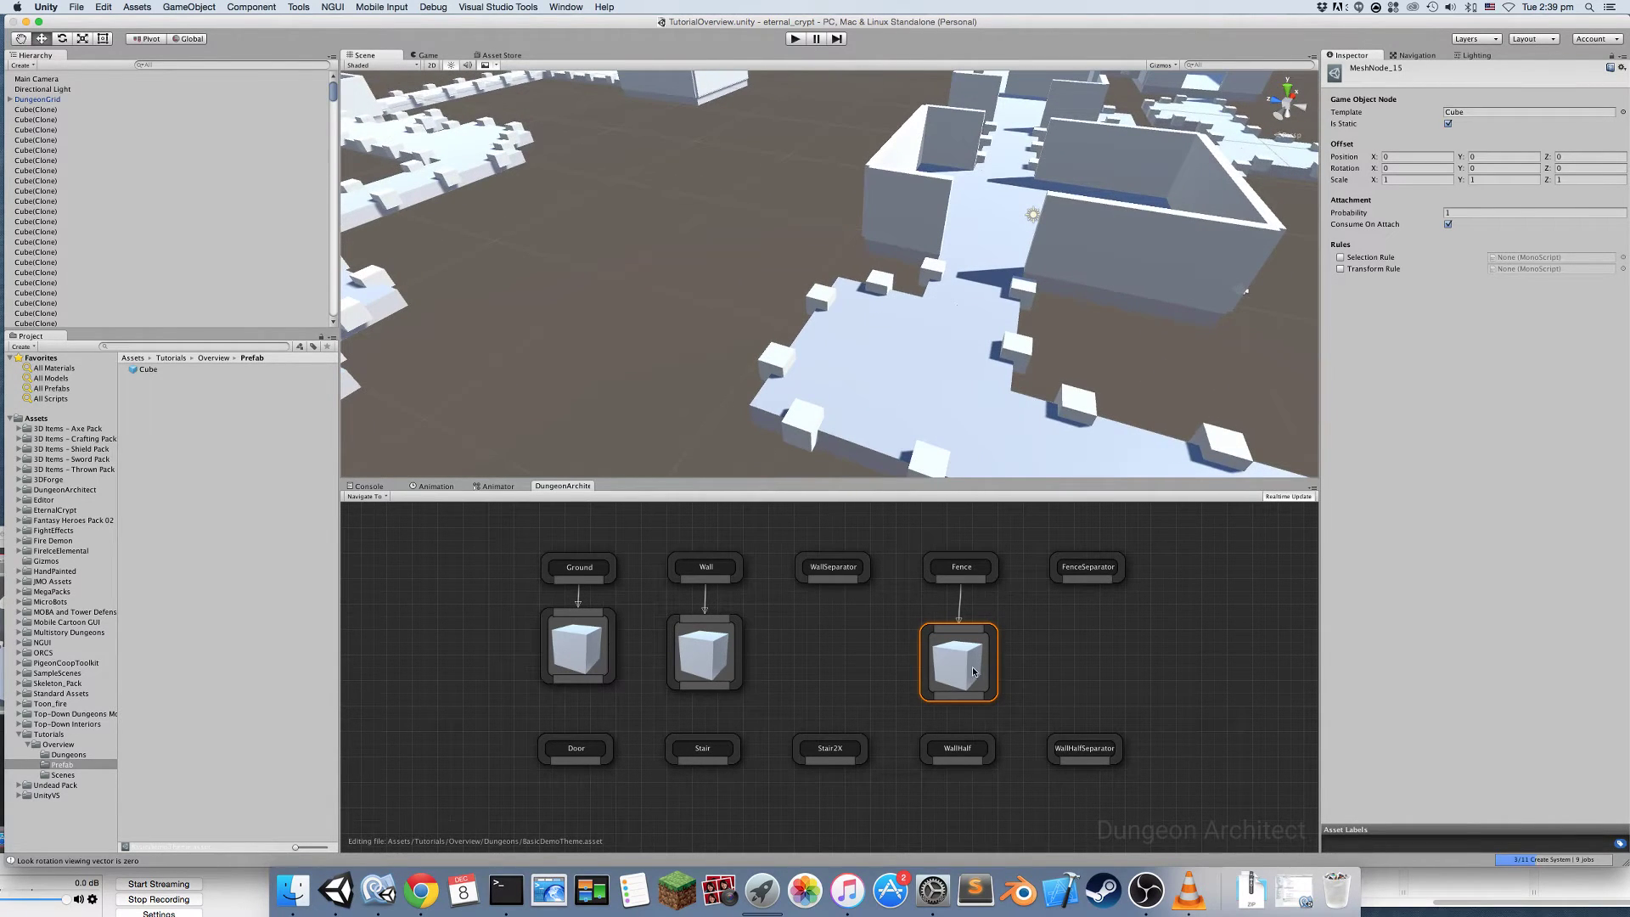
Align the Fence cube node under its marker, raise it with a Y position offset of 1 and set its X scale to 4
left_click_drag(968, 670, 970, 660)
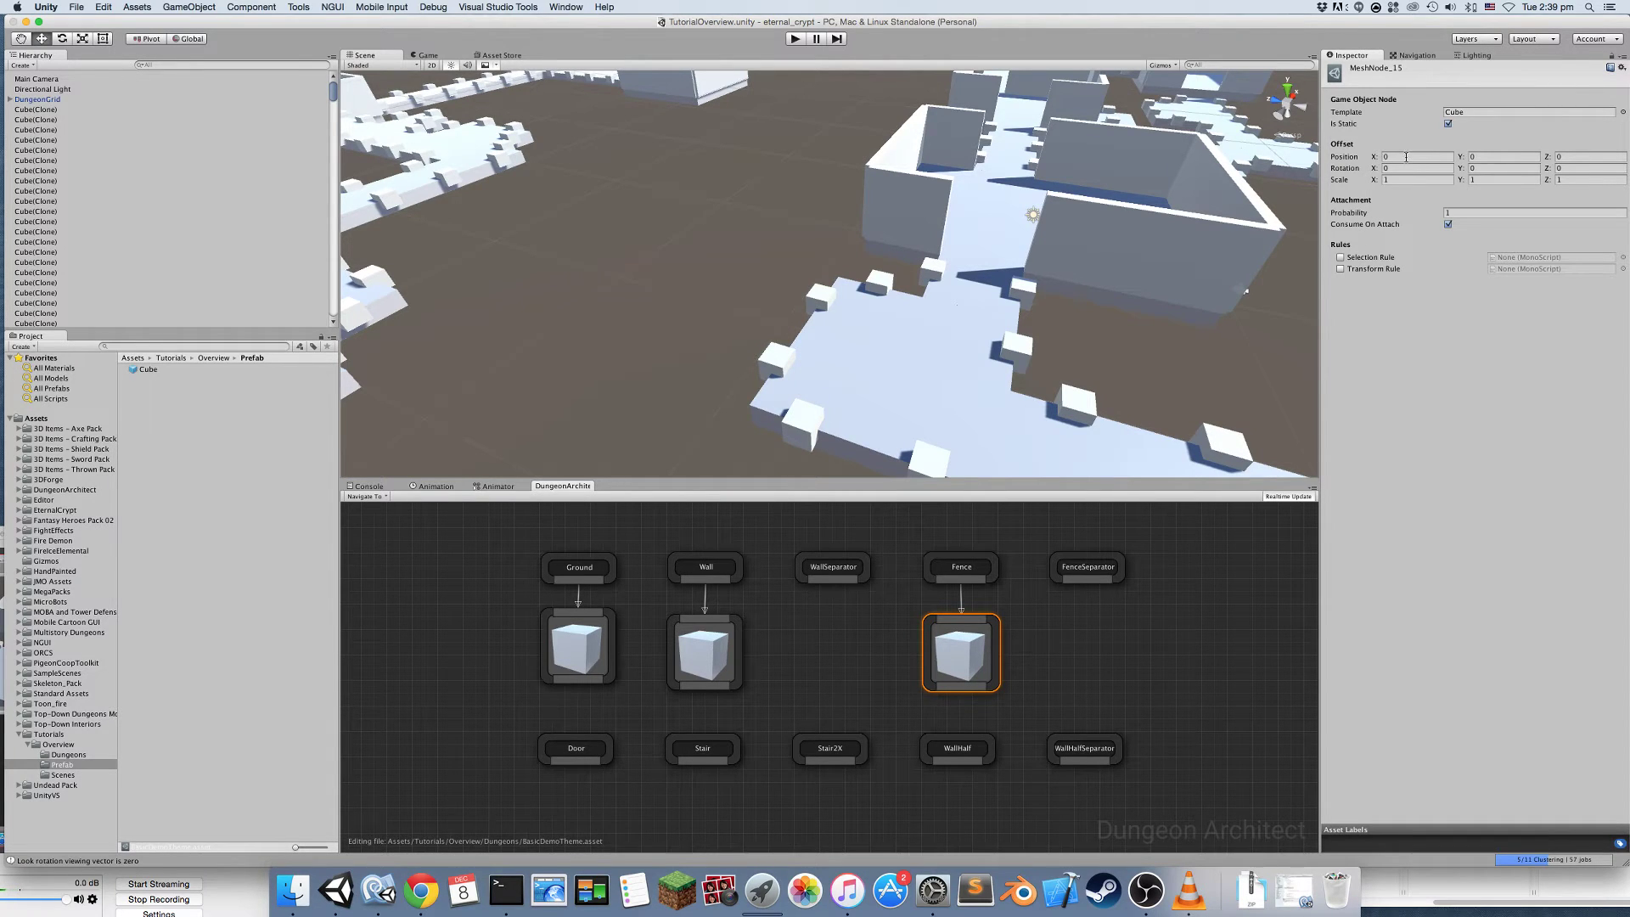
left_click(1492, 156)
type("1")
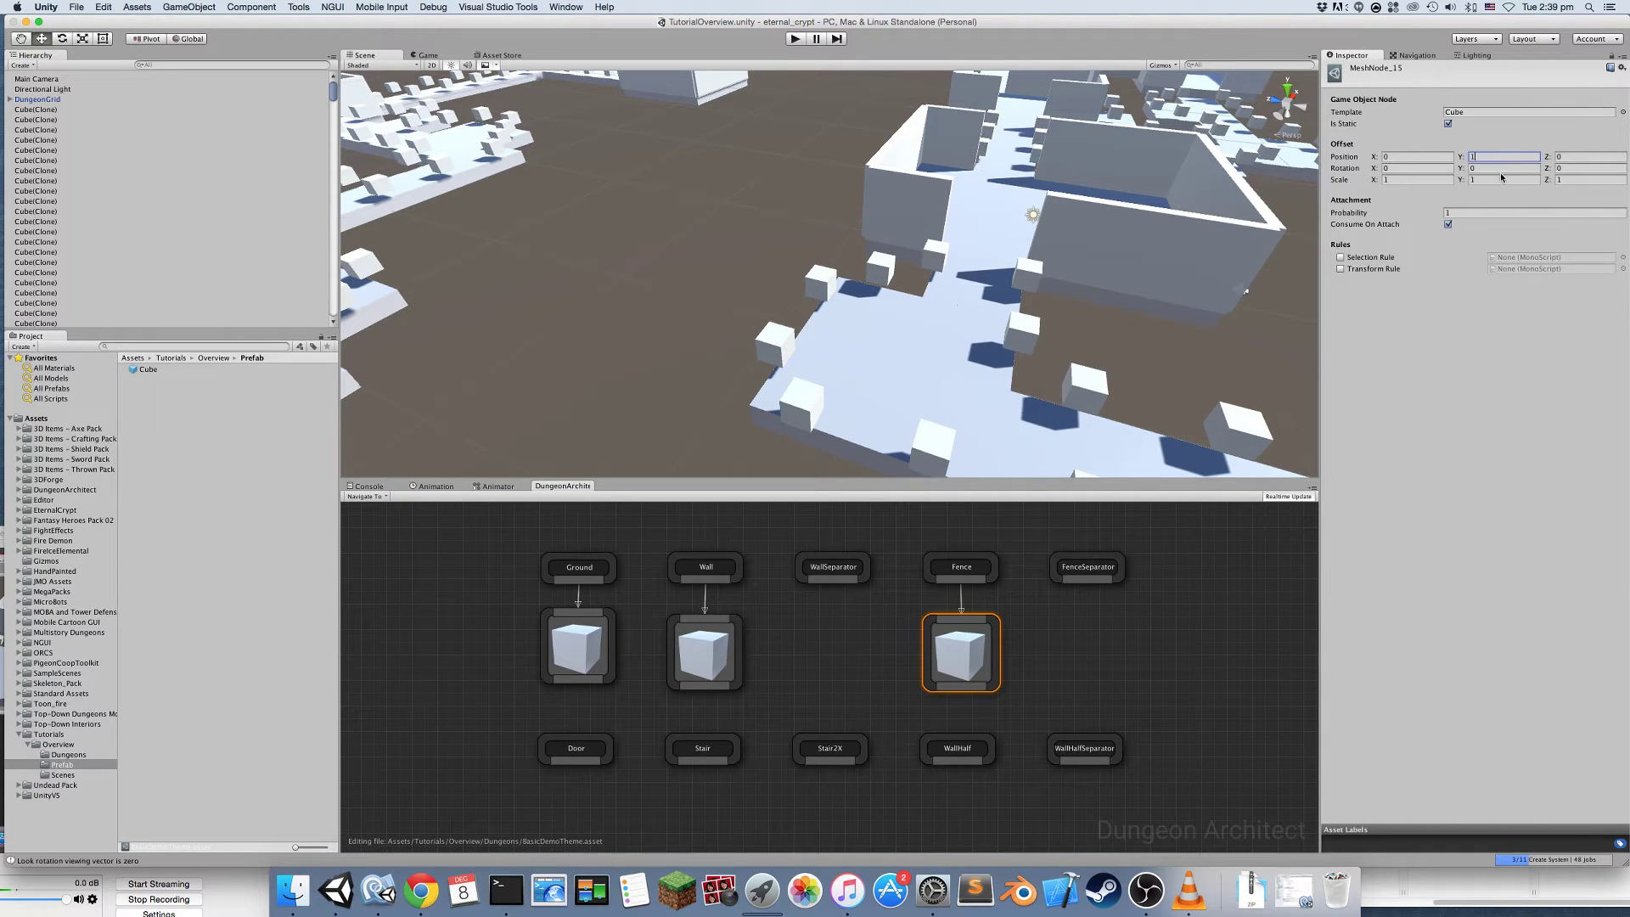
left_click(1434, 179)
type("4")
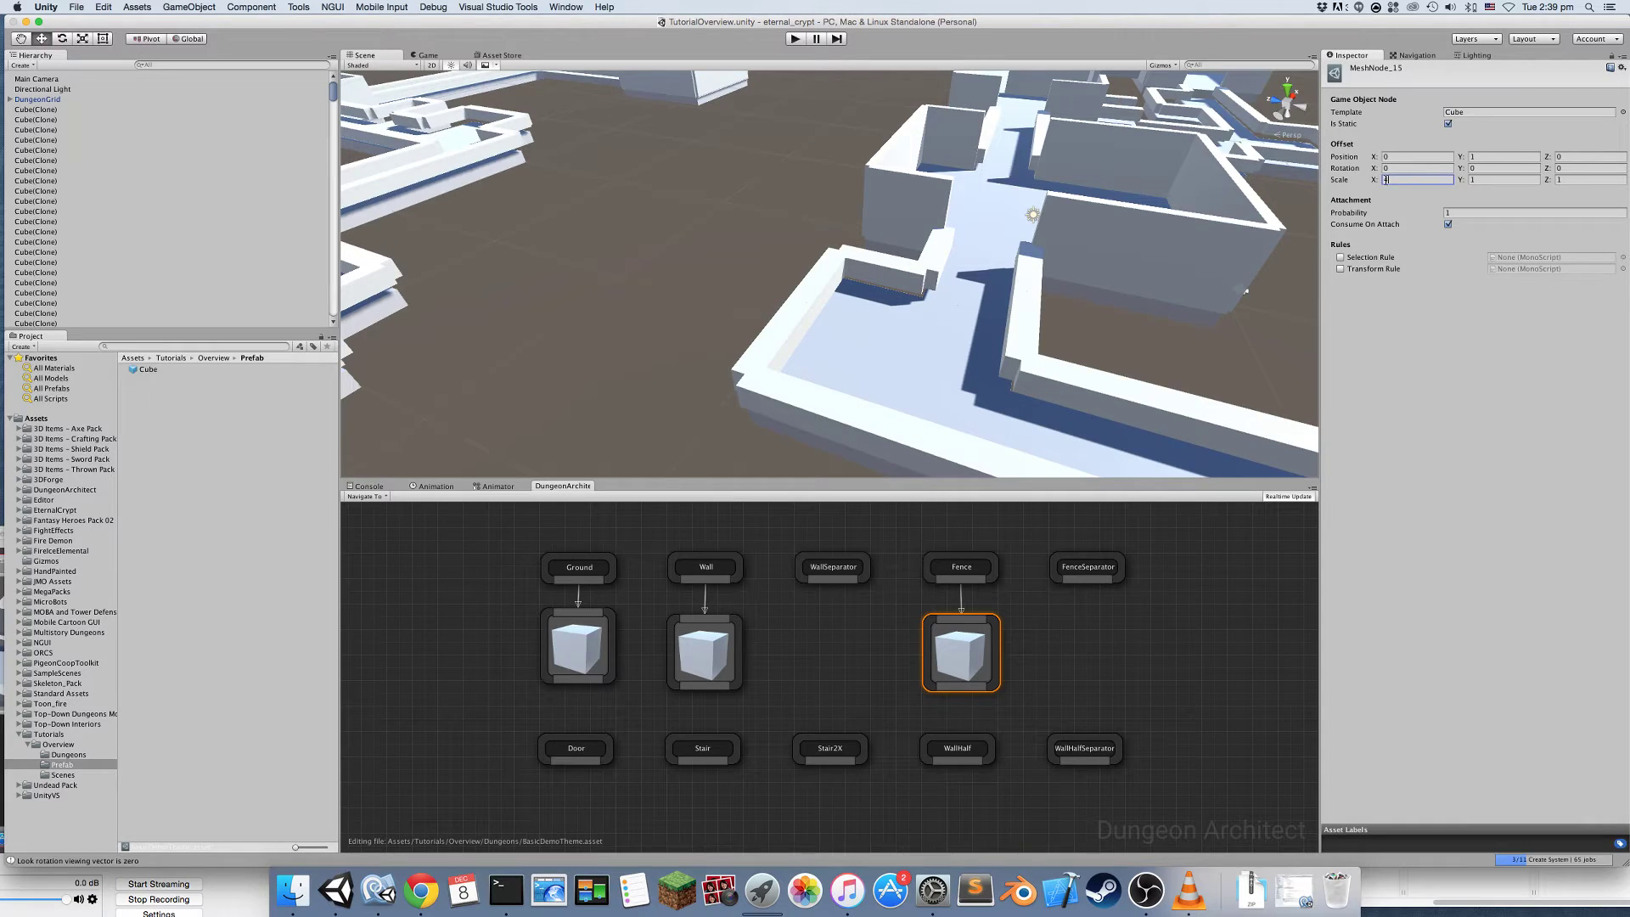
Slim the Fence cube node into a rail by setting its Y and Z scale to 0.25
left_click(1488, 180)
type(".25")
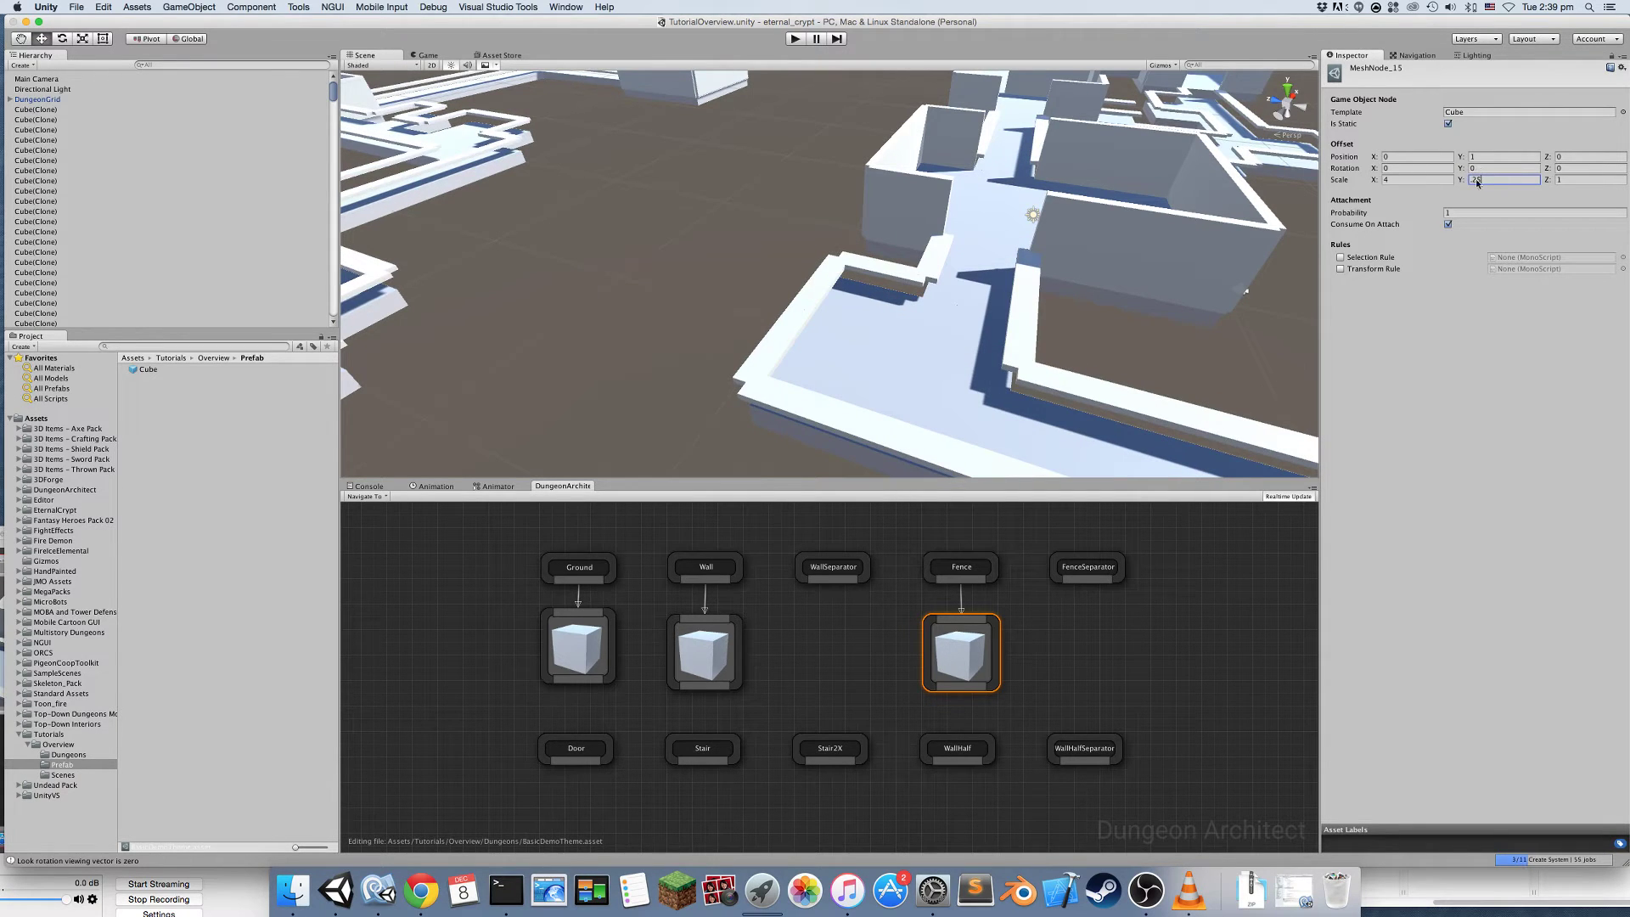
left_click(1572, 180)
type(".25")
key("Return")
right_click_drag(1138, 323, 959, 294)
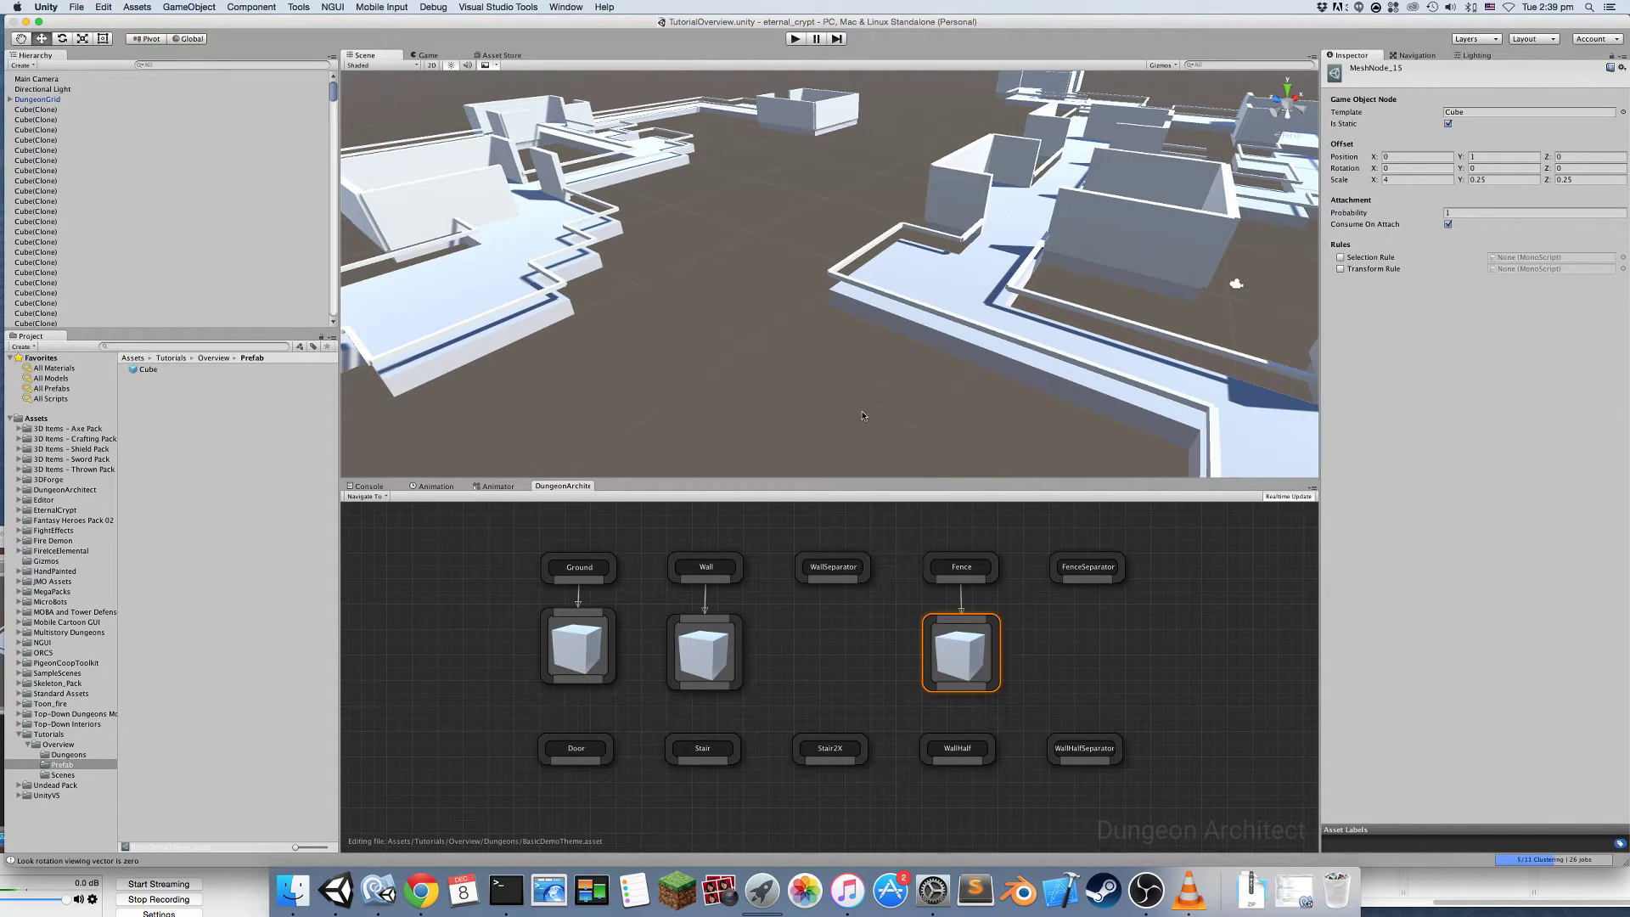
Add a Cube prefab node below the FenceSeparator marker and delete it again
left_click_drag(125, 369, 1087, 647)
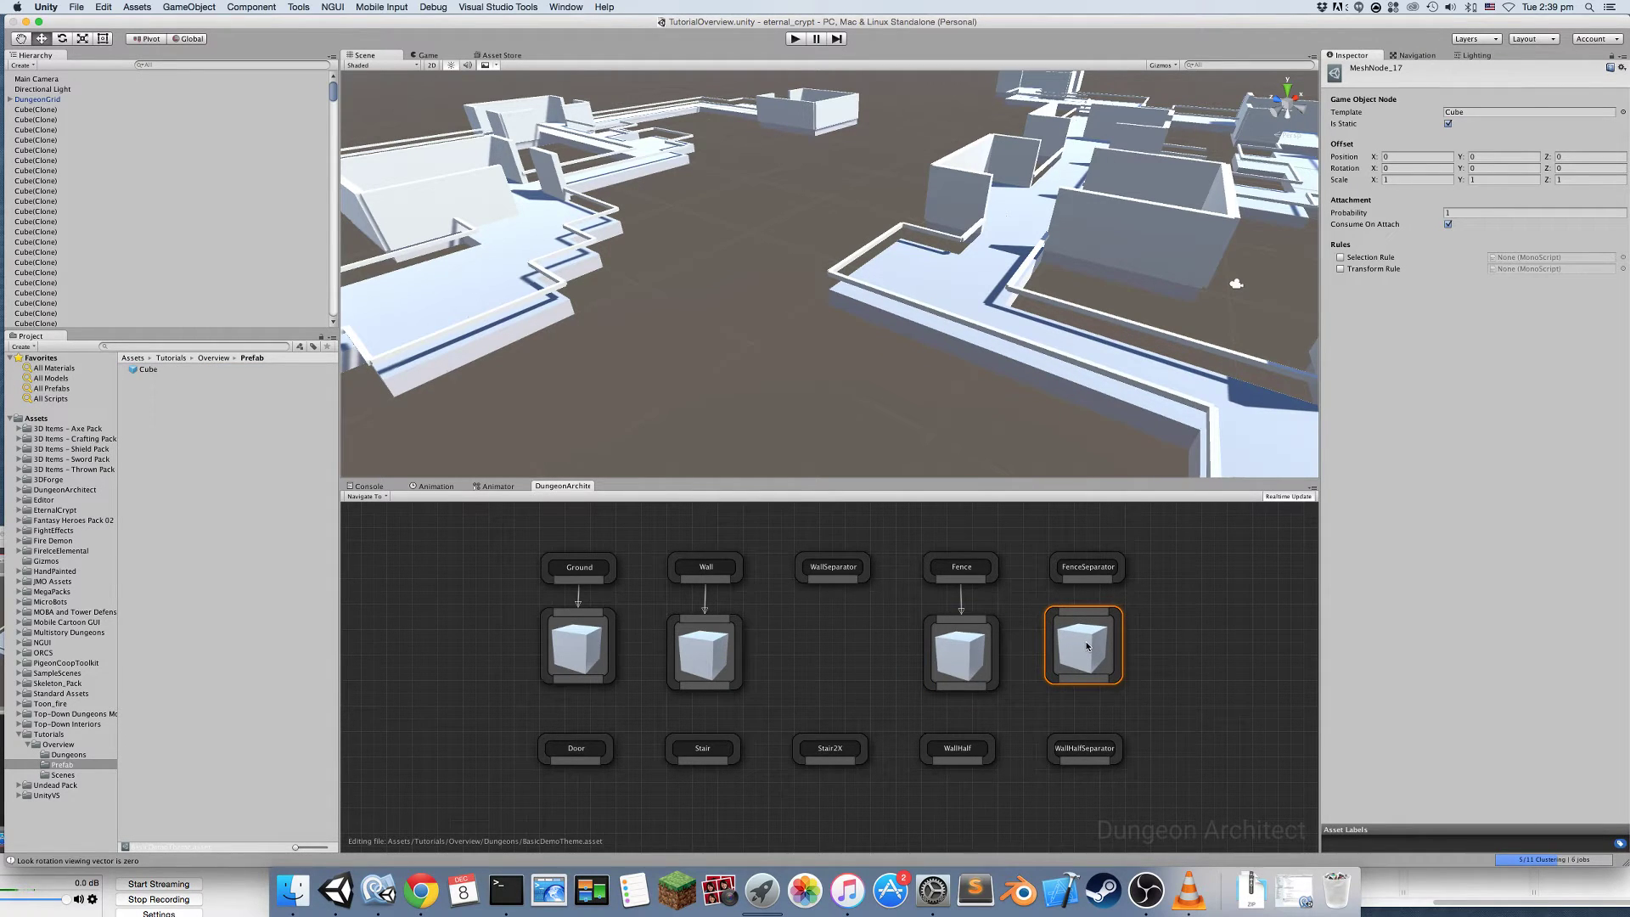
key("Delete")
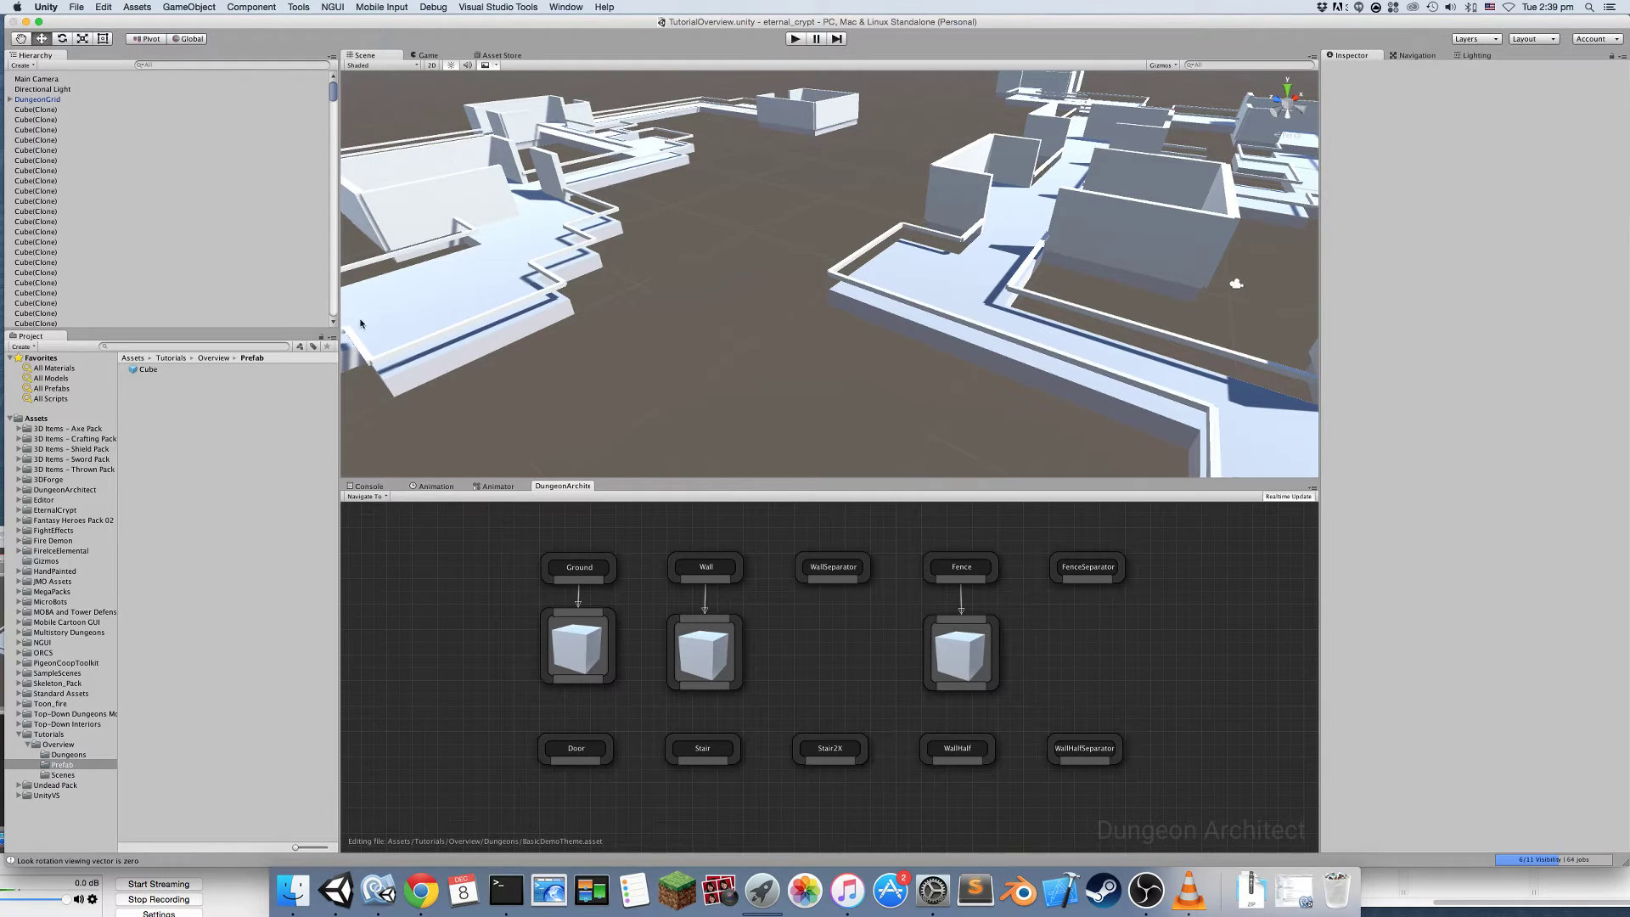
Destroy the generated dungeon of DungeonGrid to clear the loose Cube clones from the scene
left_click(26, 101)
left_click(11, 99)
left_click(10, 99)
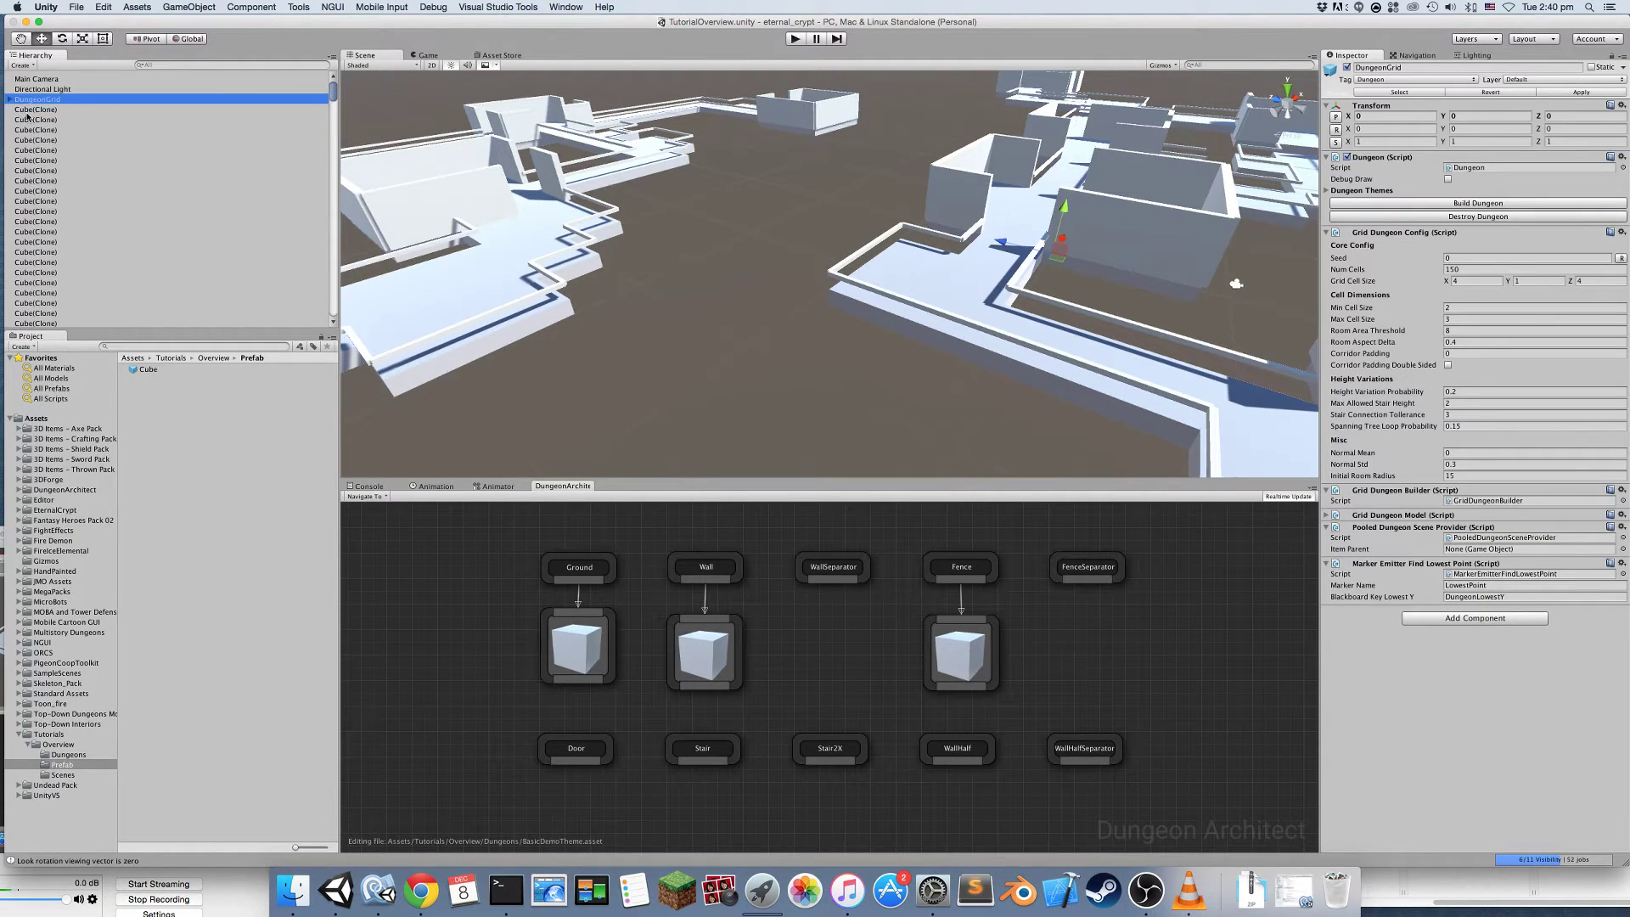
left_click(35, 109)
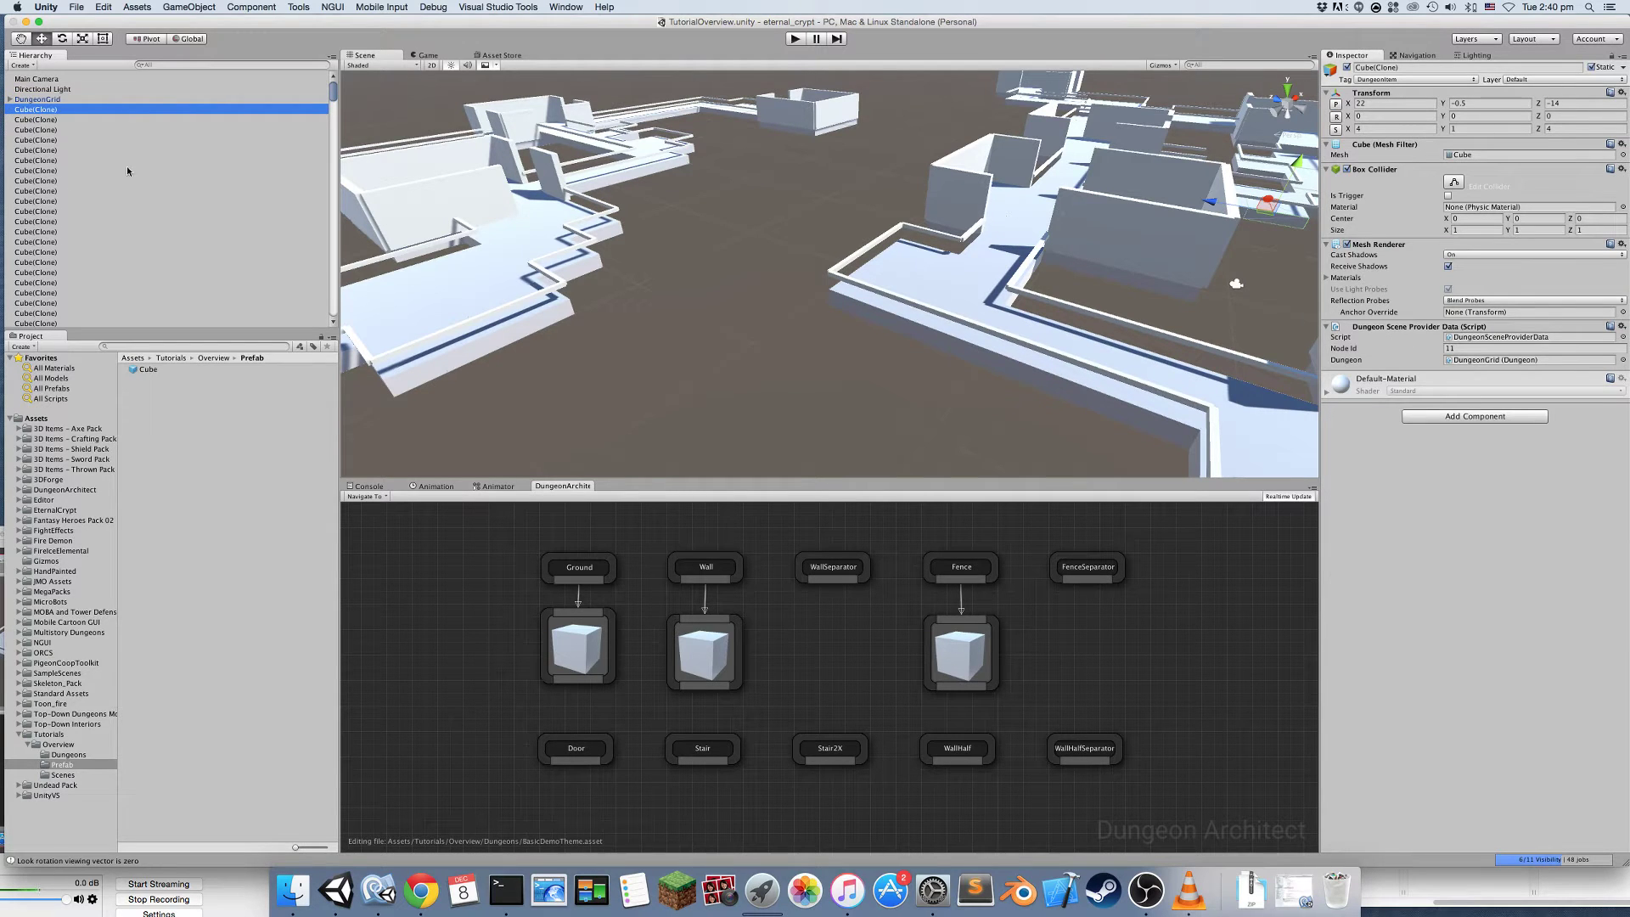
mouse_move(332, 92)
left_mouse_down()
mouse_move(335, 297)
mouse_move(335, 66)
left_mouse_up()
left_click(42, 100)
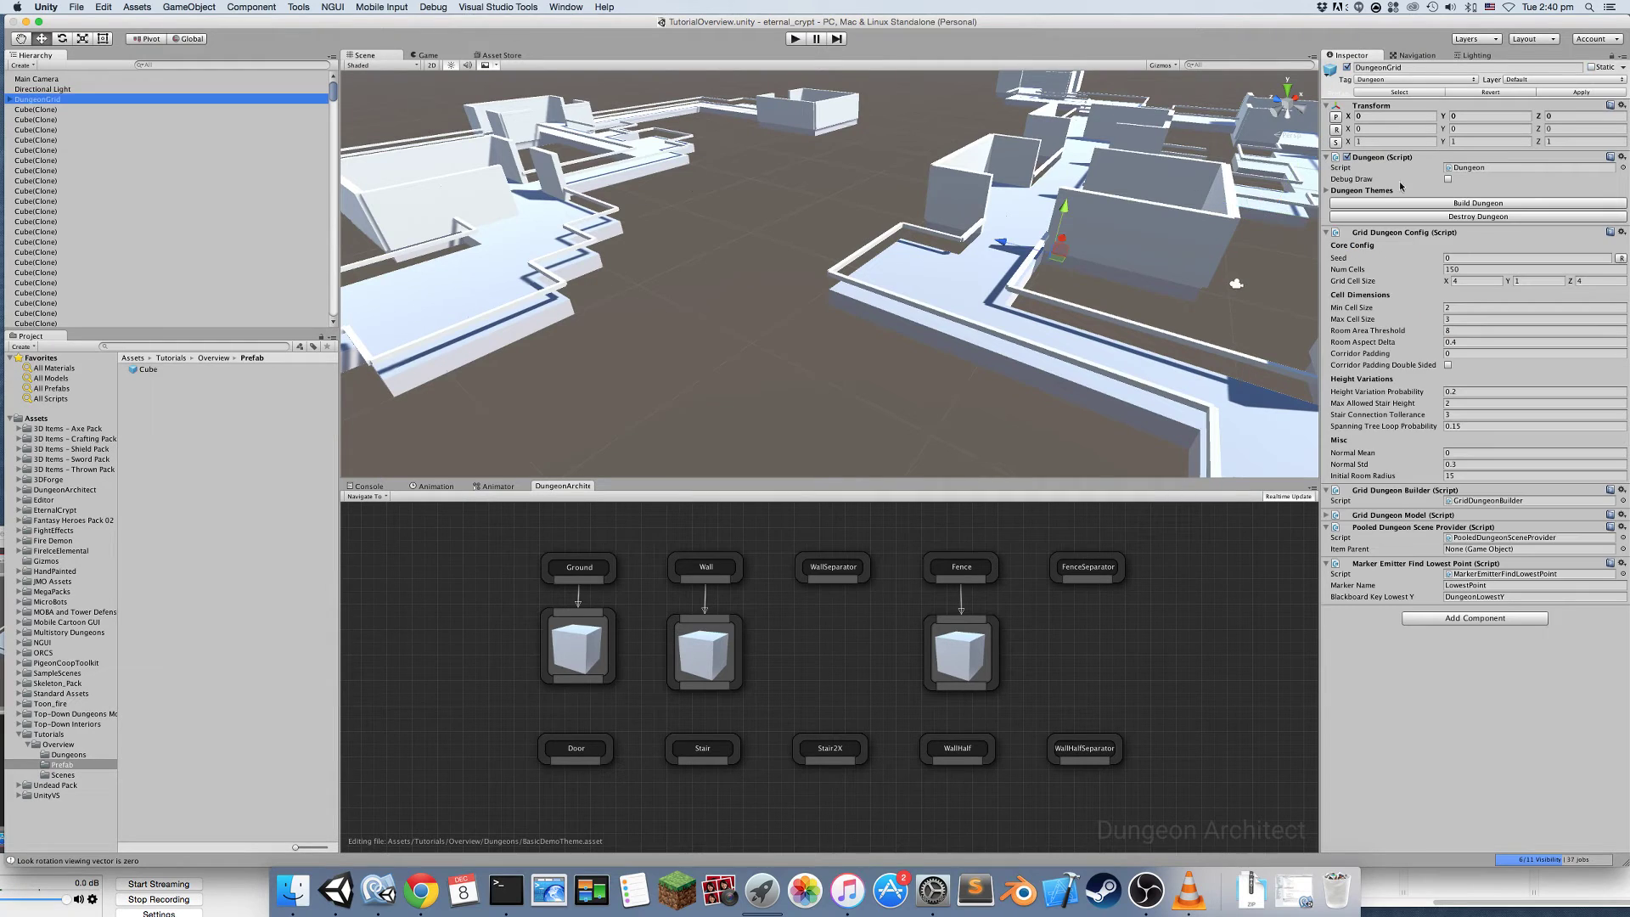
left_click(1408, 217)
left_click_drag(926, 285, 977, 271, "alt")
Create an empty game object named DungeonItems and reset its transform
left_click(71, 135)
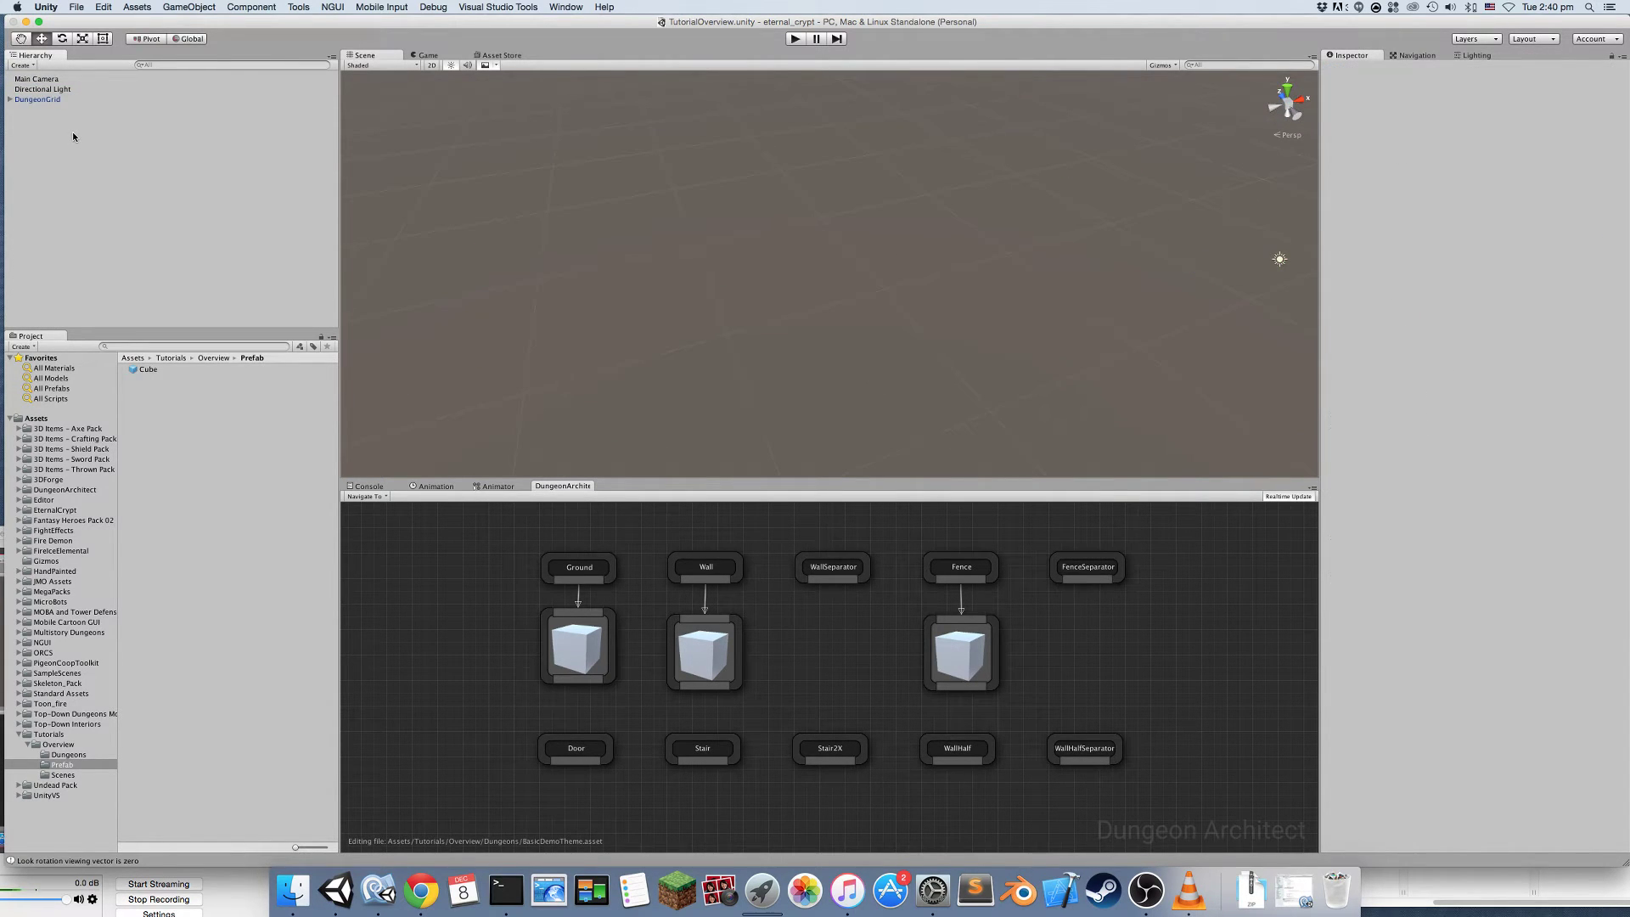
key("super+shift+n")
left_click(41, 112)
type("DungeonItems")
key("Return")
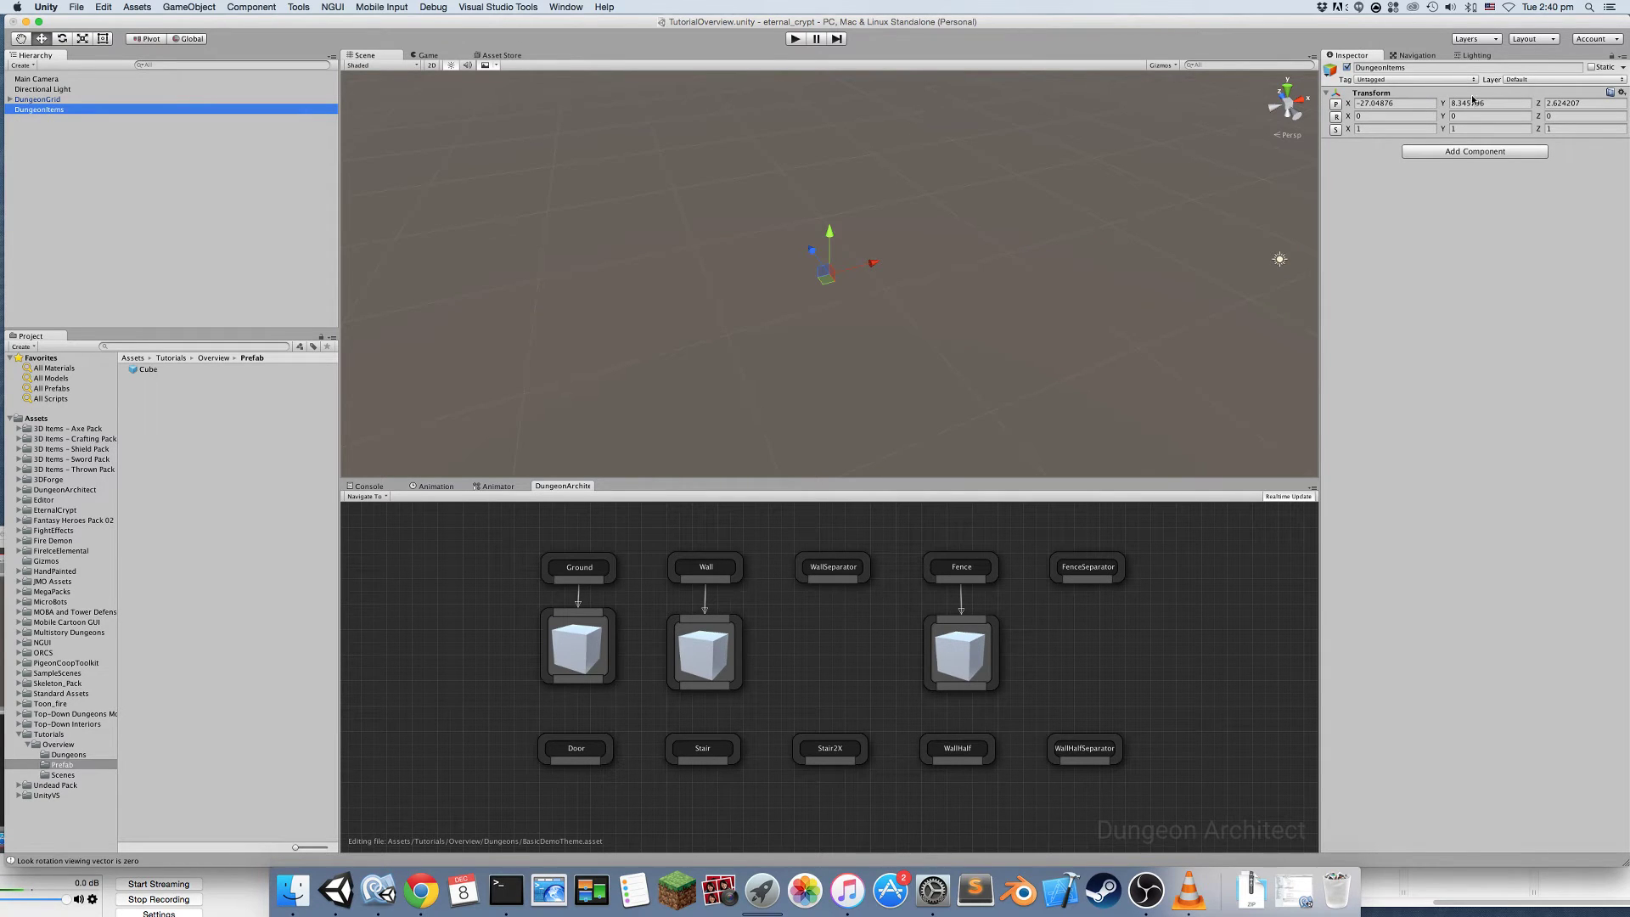
left_click(1622, 92)
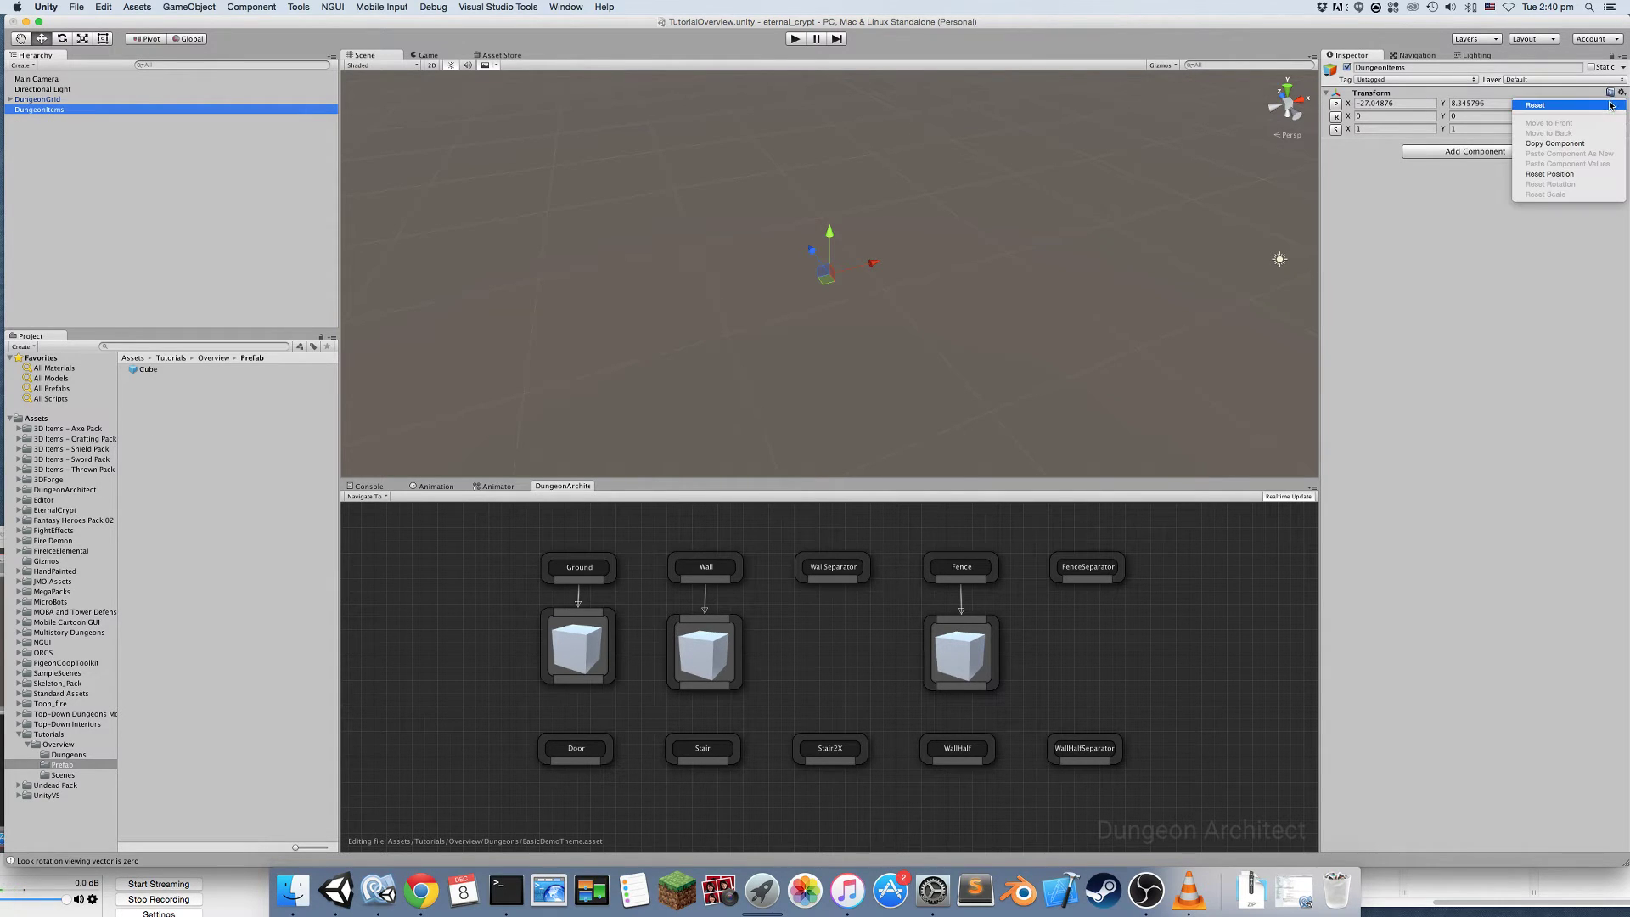
left_click(1611, 105)
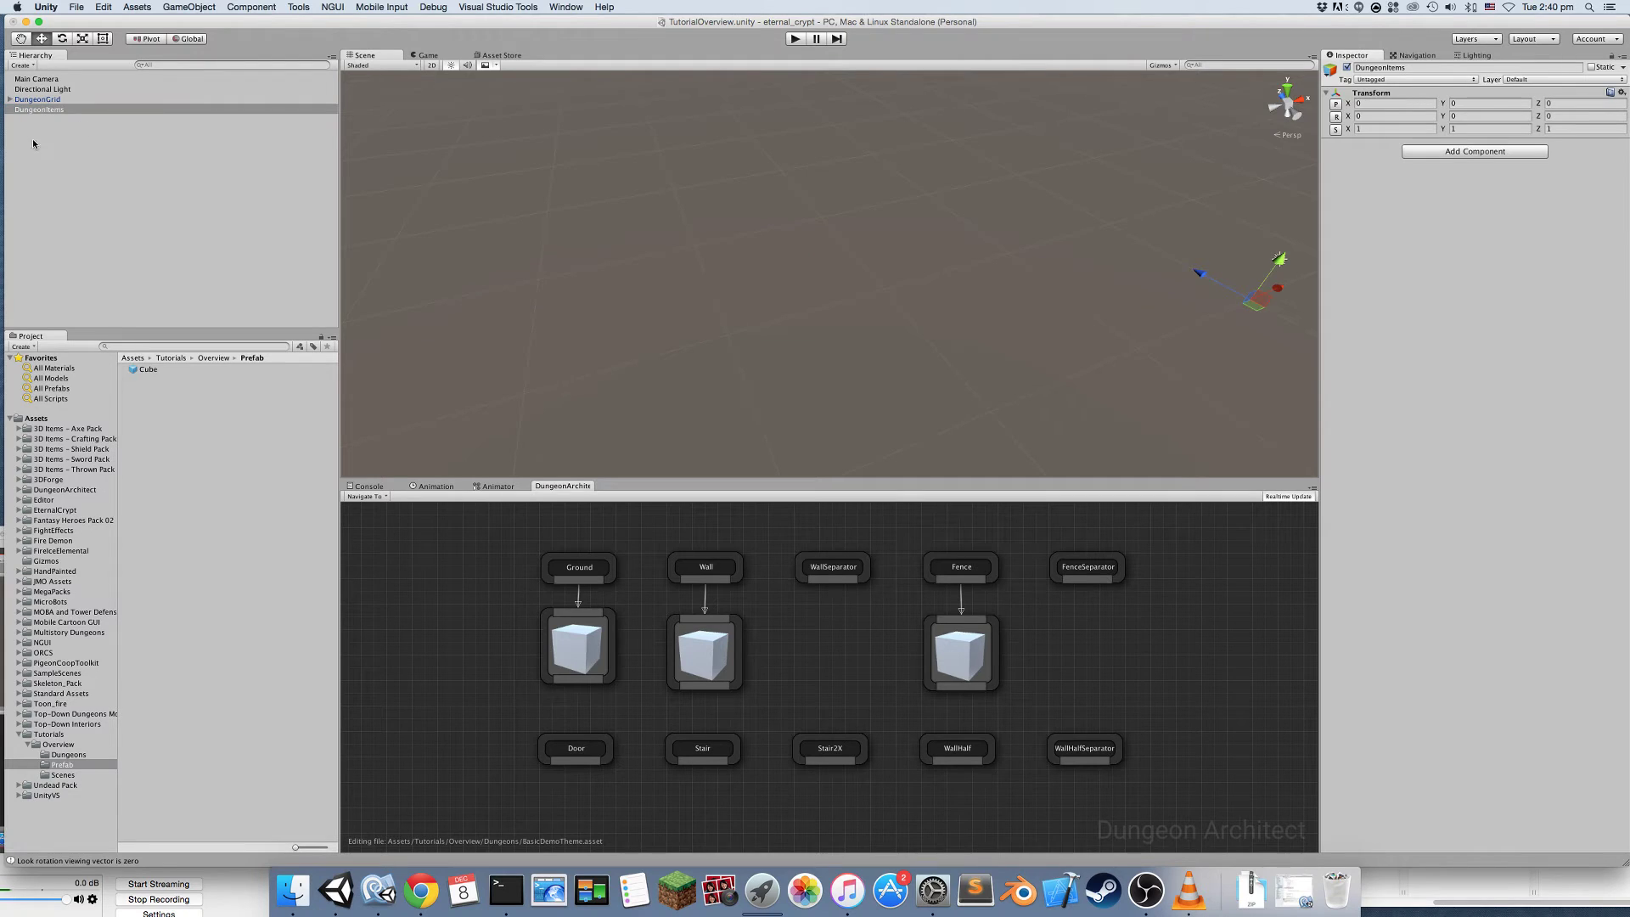
left_click(28, 134)
Assign DungeonItems as the Item Parent in DungeonGrid's Pooled Dungeon Scene Provider and rebuild the dungeon
left_click(38, 99)
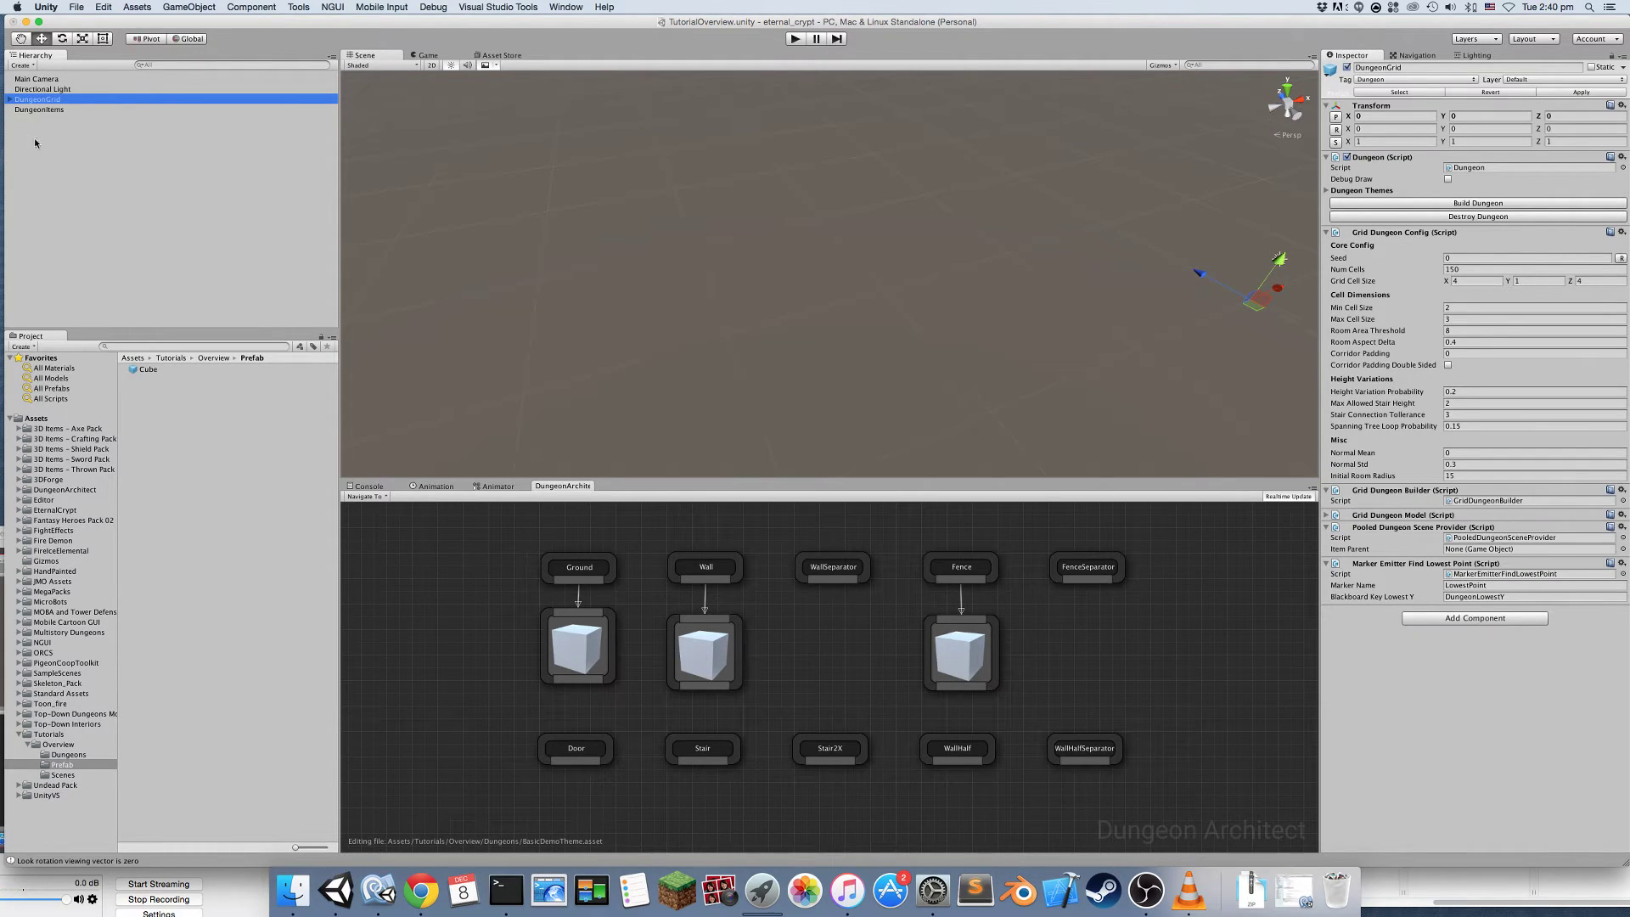
left_click_drag(40, 115, 1504, 553)
left_click(1461, 204)
left_click(10, 110)
left_click(10, 109)
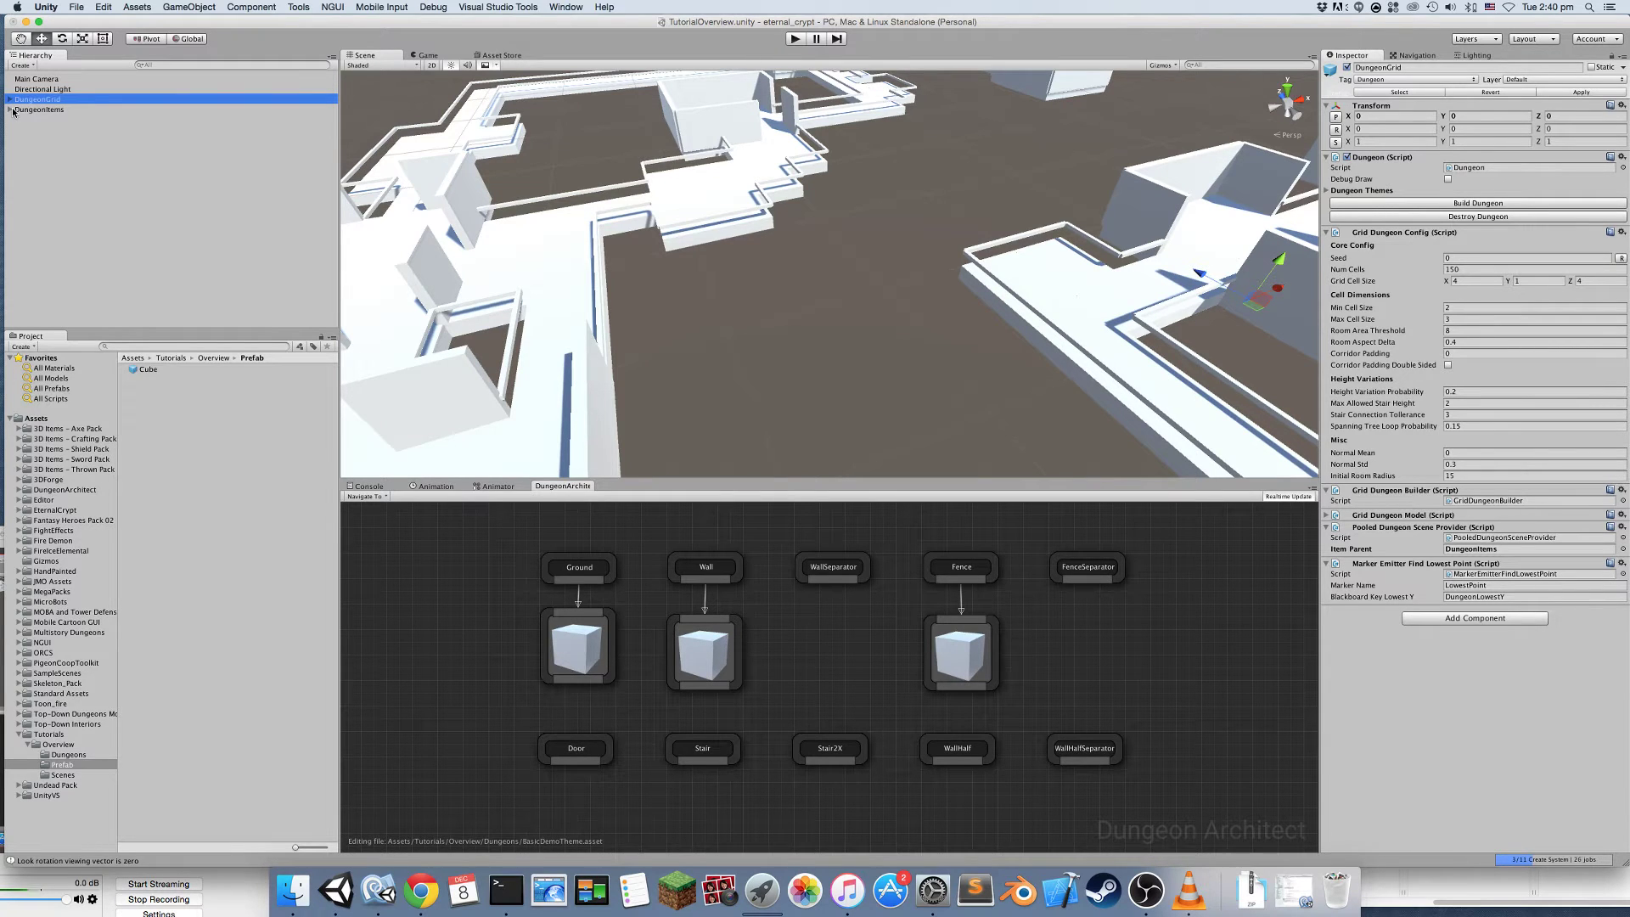
Create a 3D cylinder, save it as a prefab in the Prefab folder and delete the cylinder from the scene
left_click(22, 65)
mouse_move(58, 99)
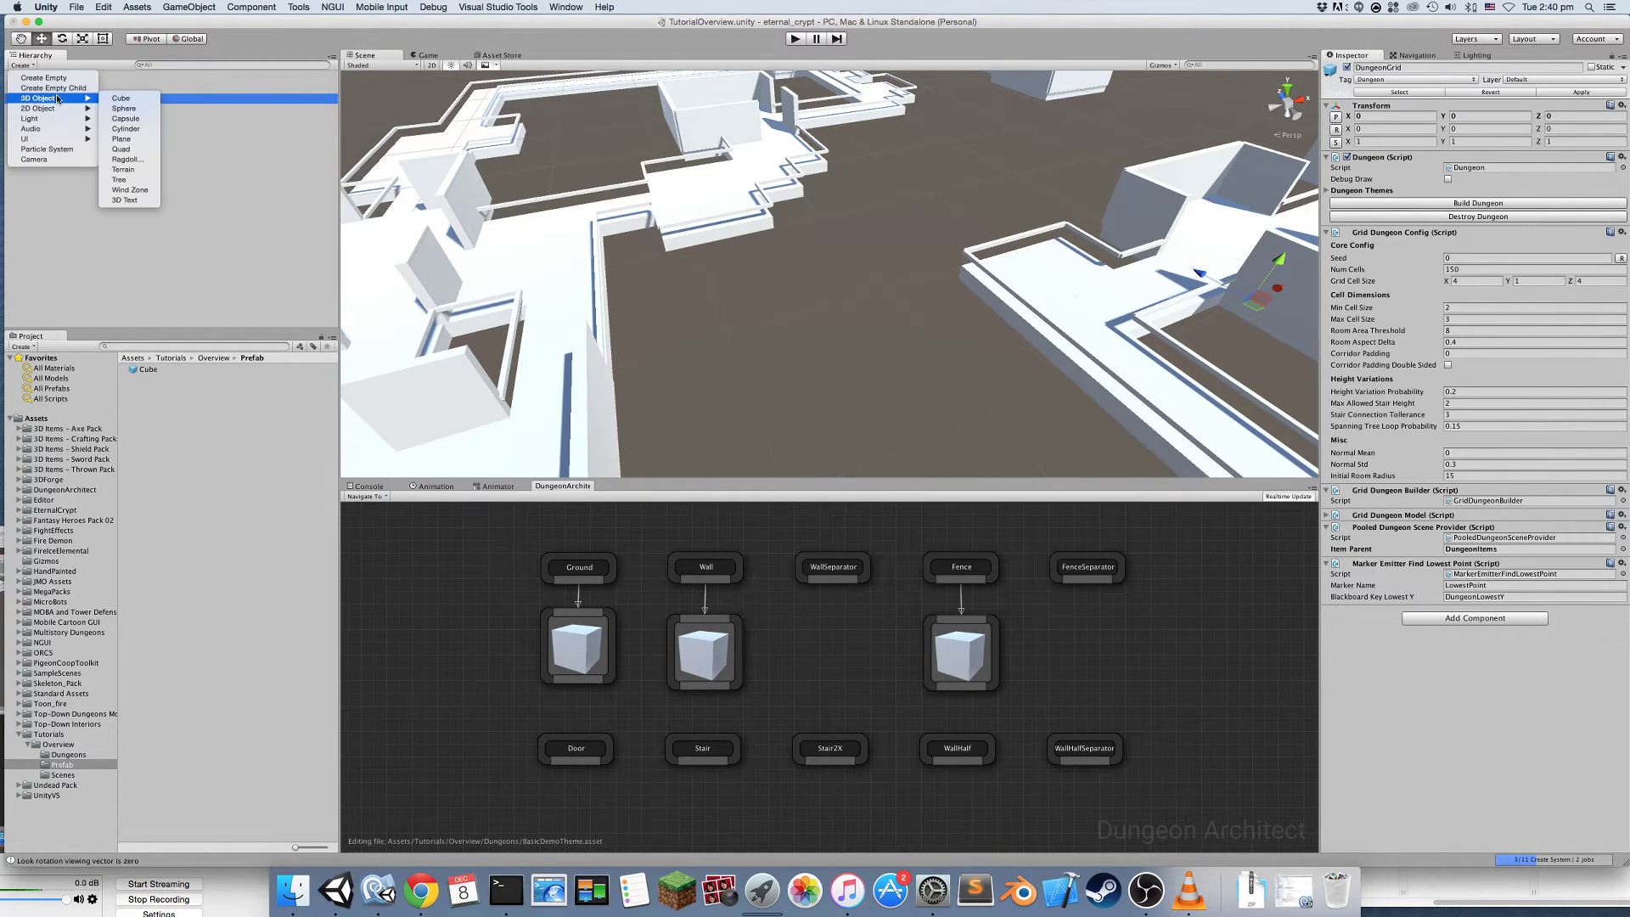
left_click(127, 129)
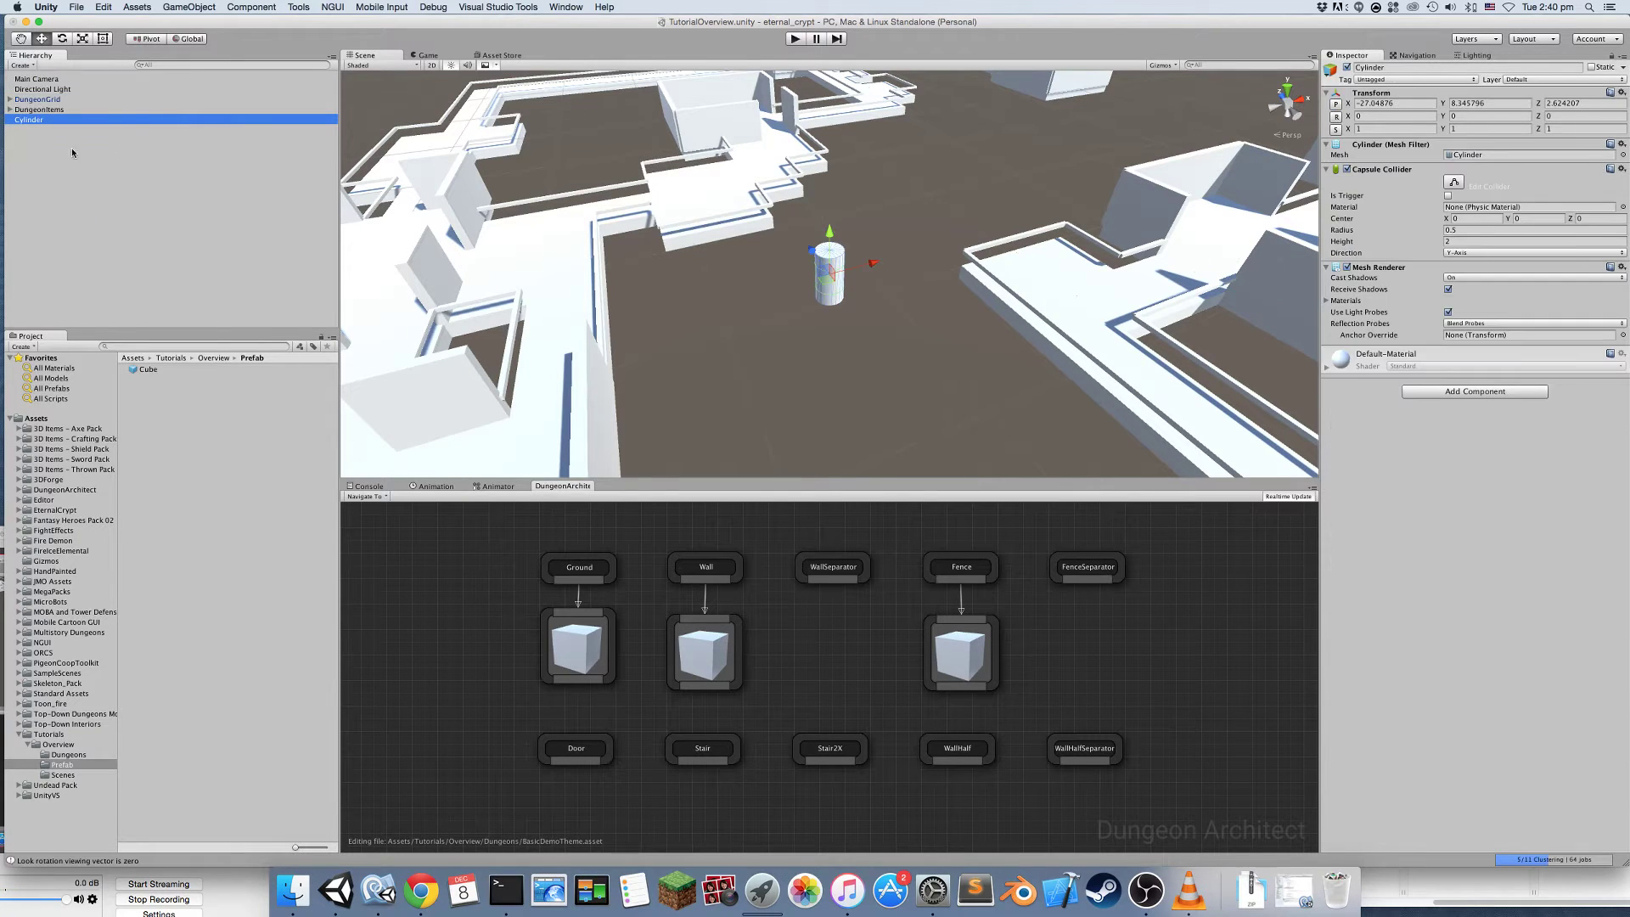
left_click_drag(32, 126, 143, 443)
left_click_drag(226, 498, 226, 498)
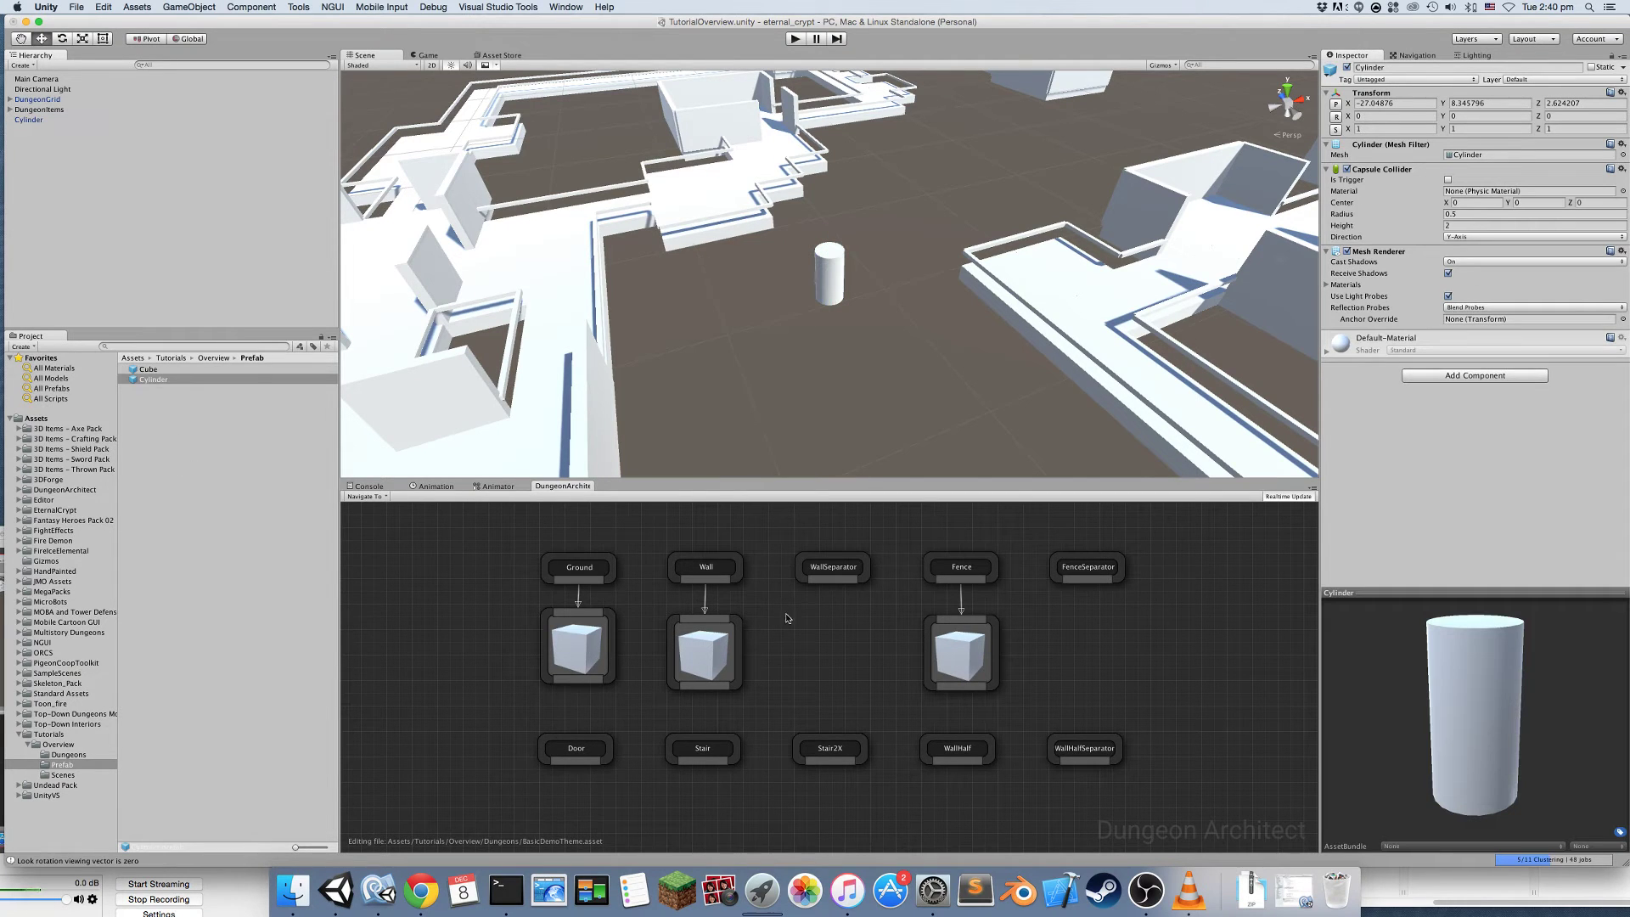
left_click(844, 276)
key("super+BackSpace")
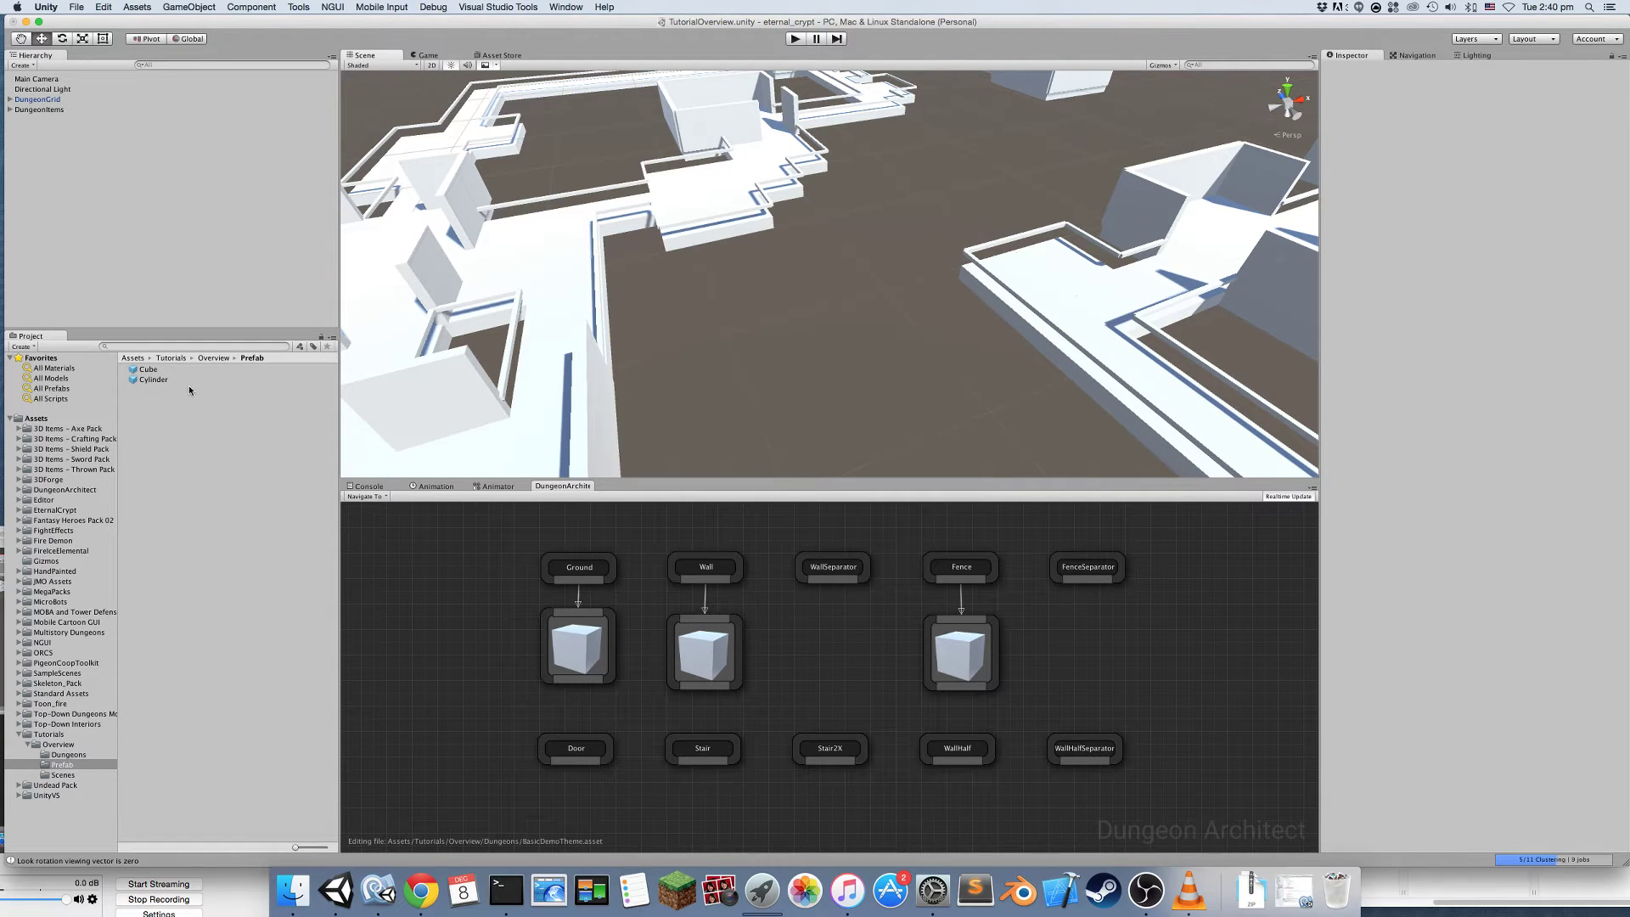
Add a Cylinder prefab node below the FenceSeparator marker and connect FenceSeparator to it
left_click(153, 380)
right_click_drag(976, 323, 1049, 322)
left_click_drag(153, 380, 1102, 643)
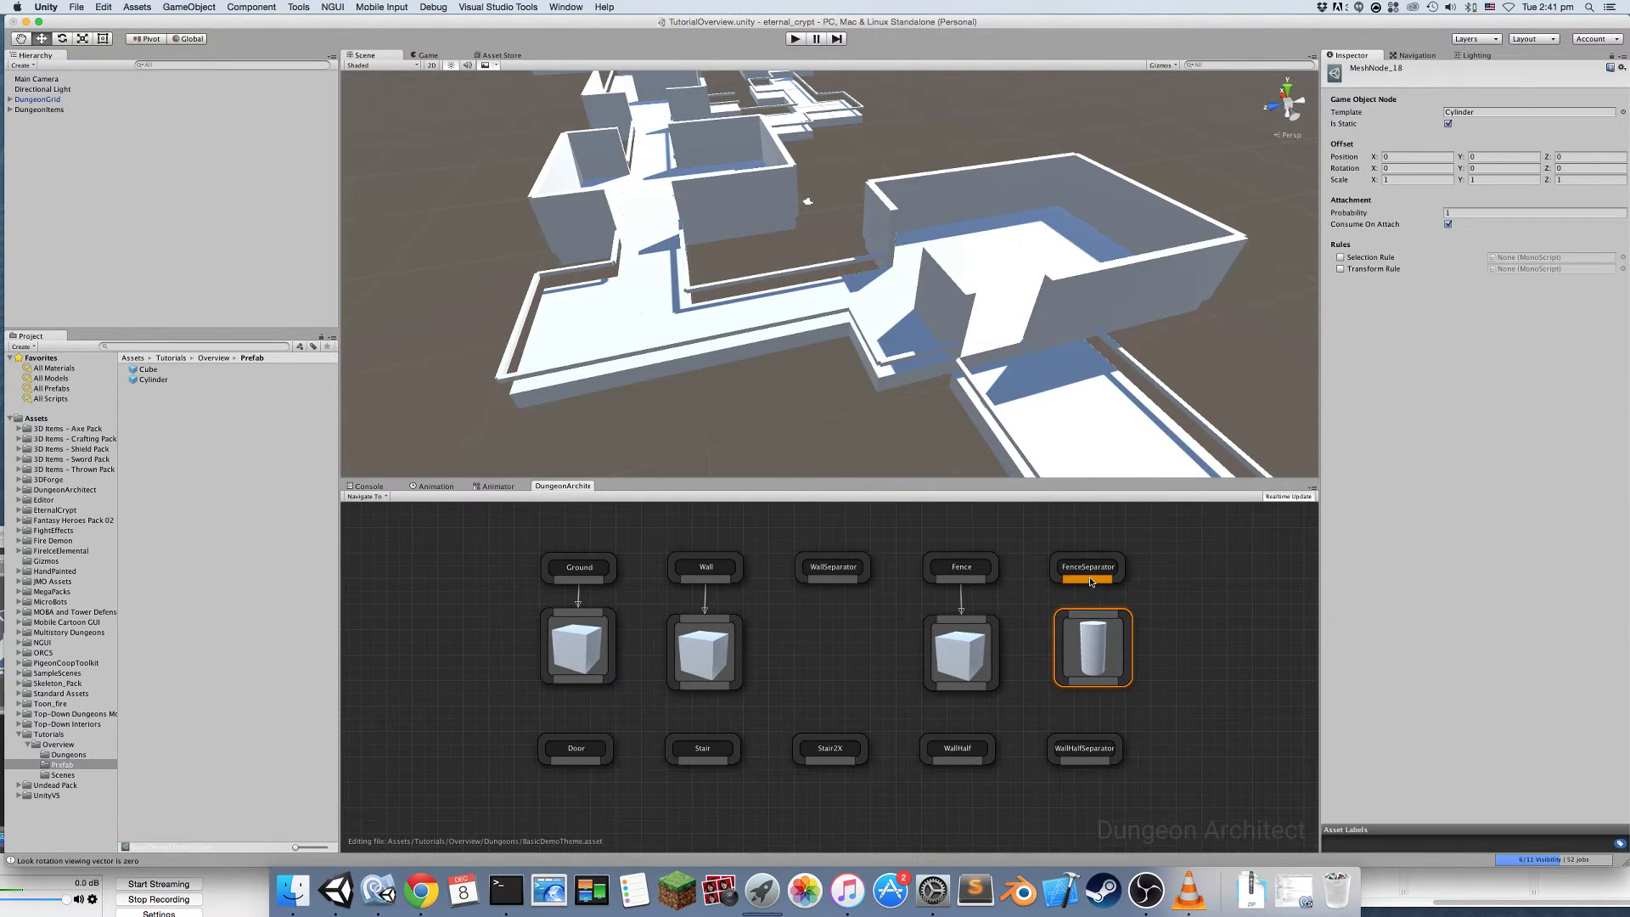
left_click_drag(1092, 581, 1095, 615)
right_click_drag(759, 404, 884, 427)
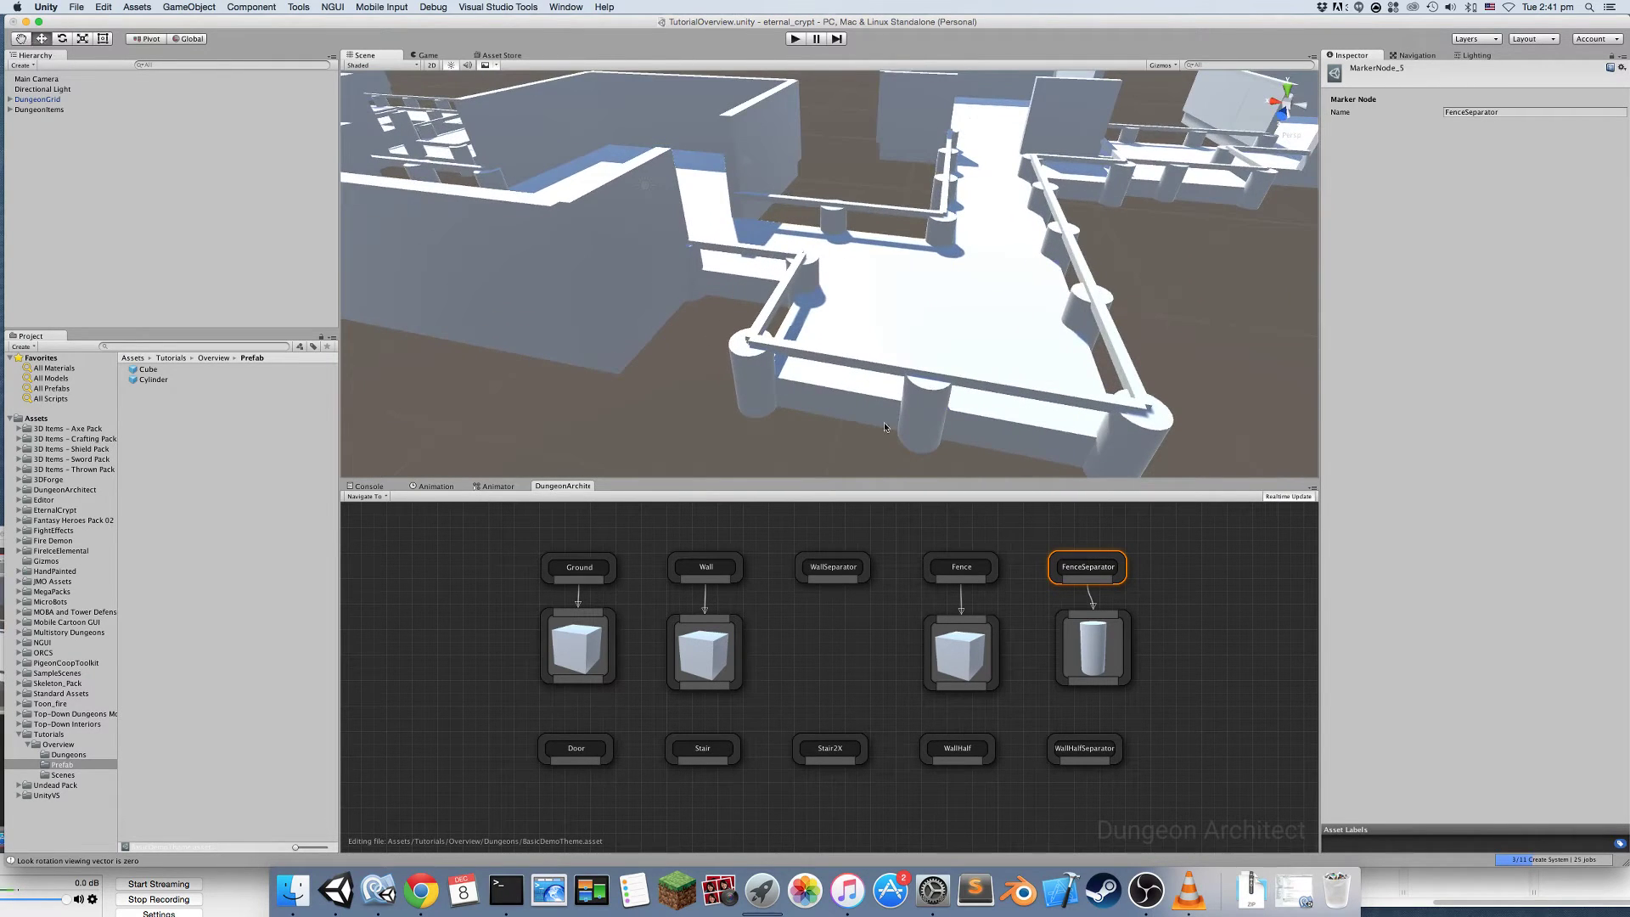
Set the FenceSeparator cylinder node's Y scale to 0.5 and its Y position offset to 0.5
left_click(1088, 633)
left_click(1478, 180)
type("0.5")
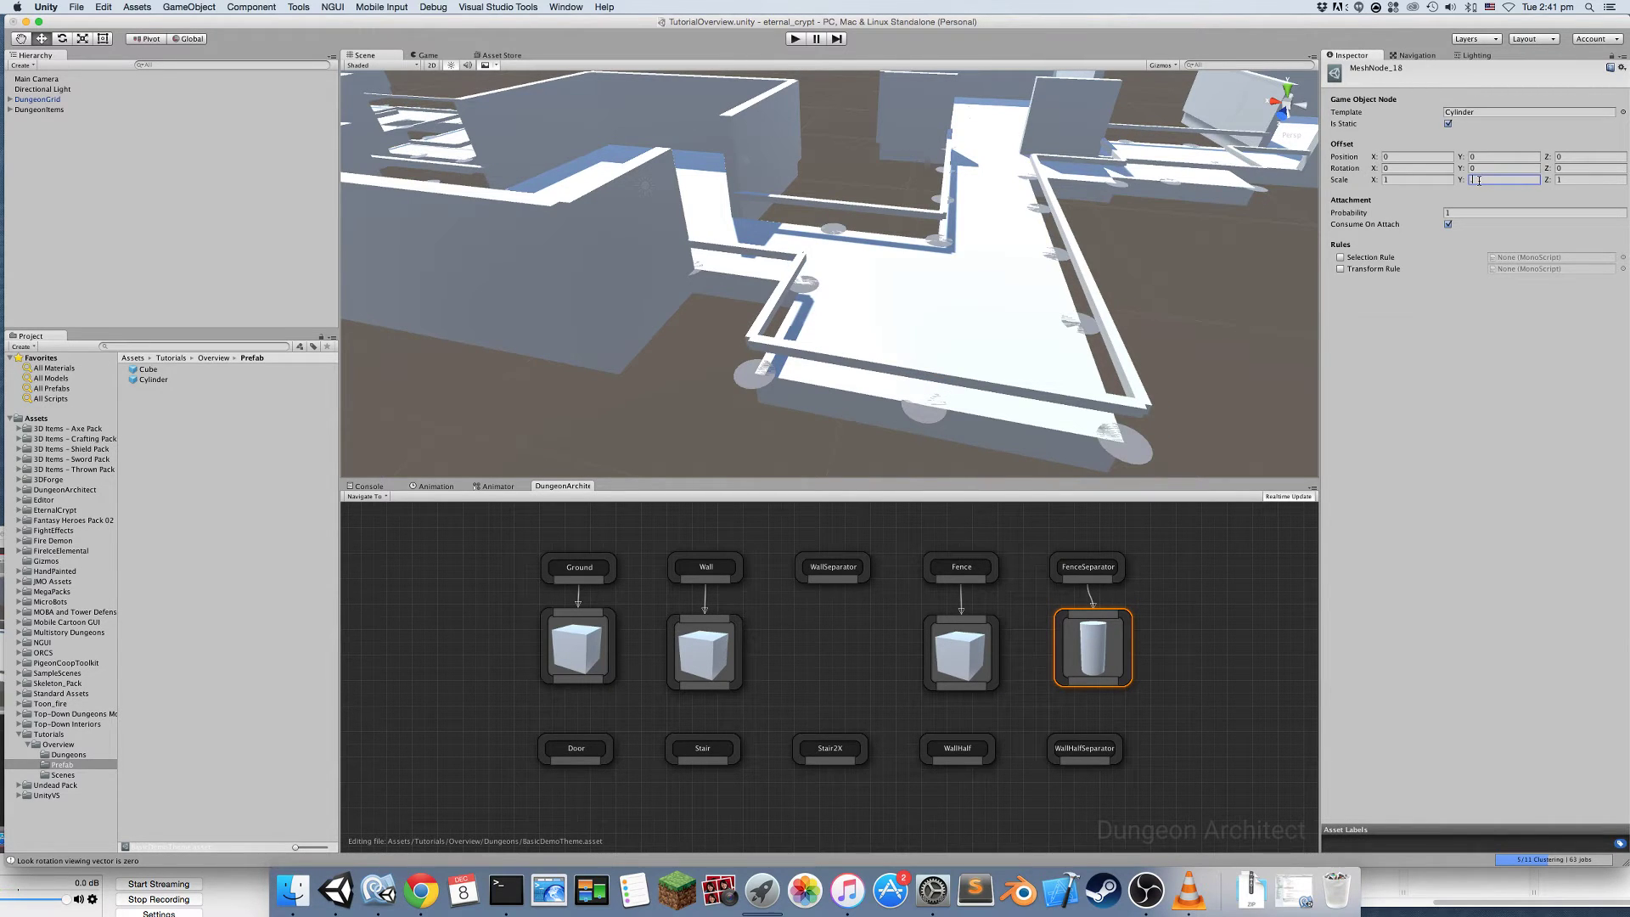
left_click(1478, 157)
type("1")
key("BackSpace")
type(".5")
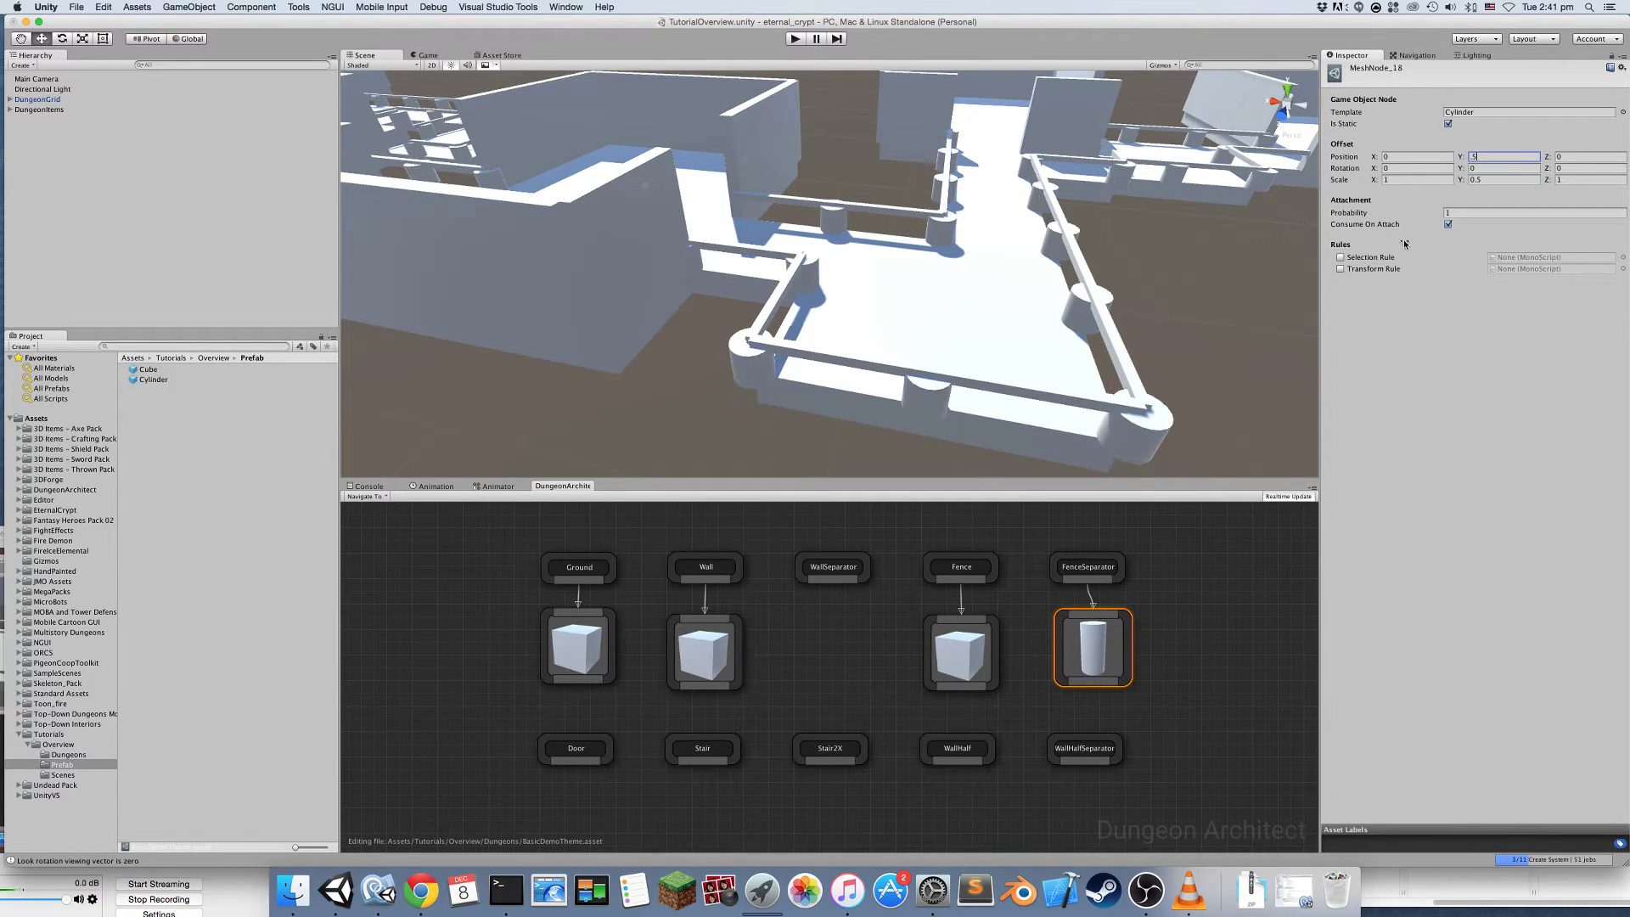
Thin the fence posts by setting the FenceSeparator cylinder node's X and Z scale to 0.25
left_click(1398, 179)
type(".25")
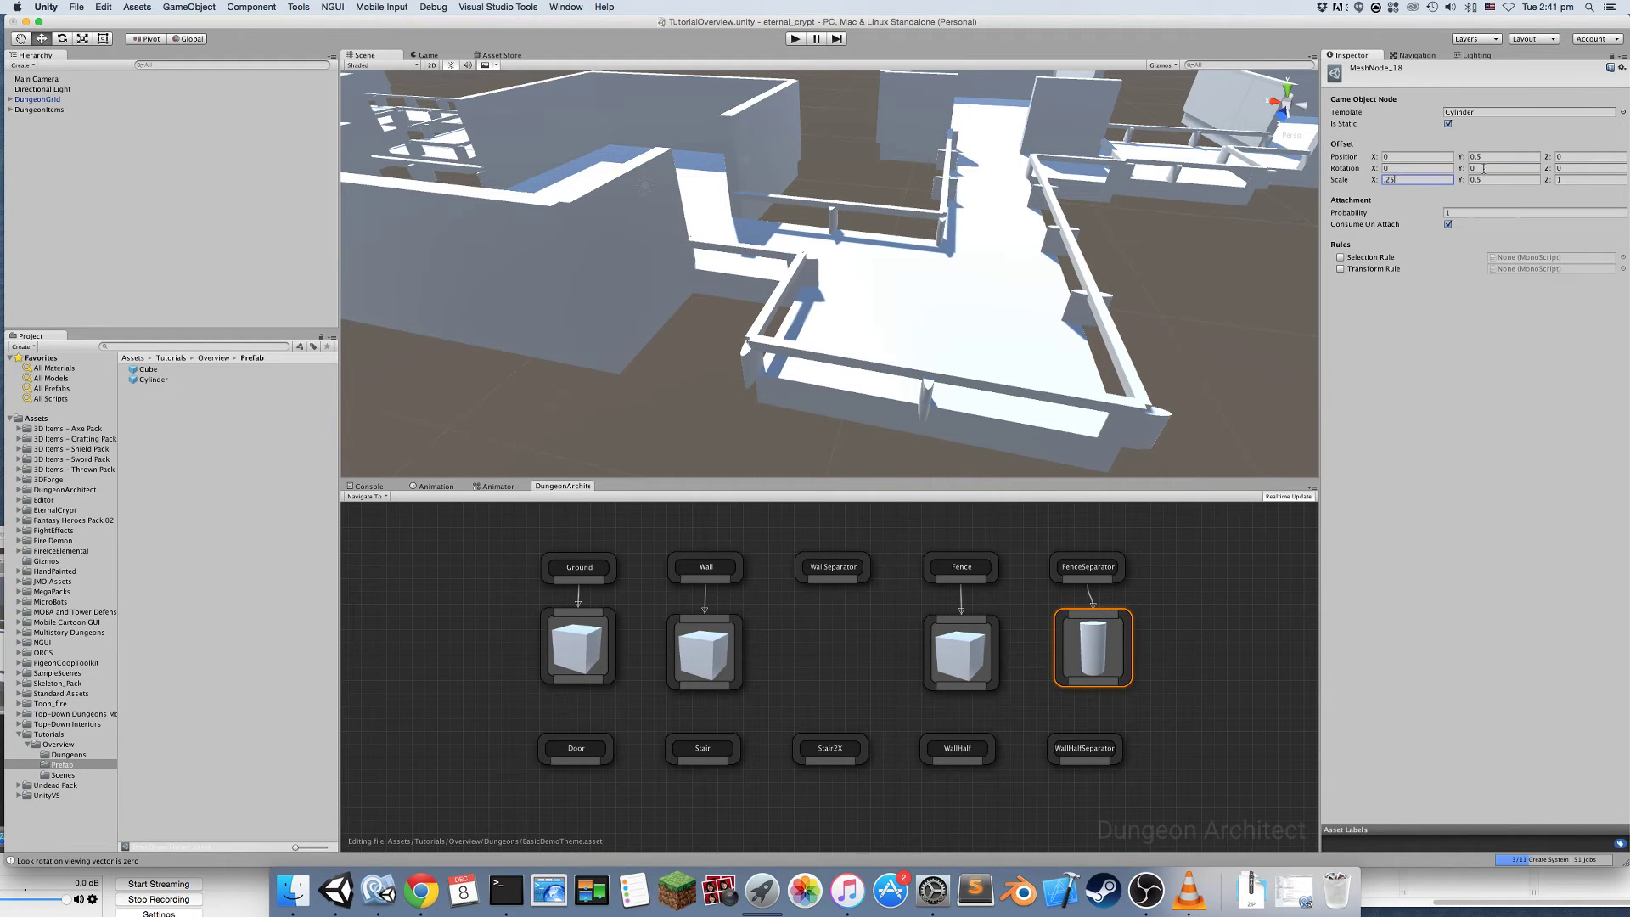
key("Return")
key("super+c")
left_click(1569, 181)
key("super+v")
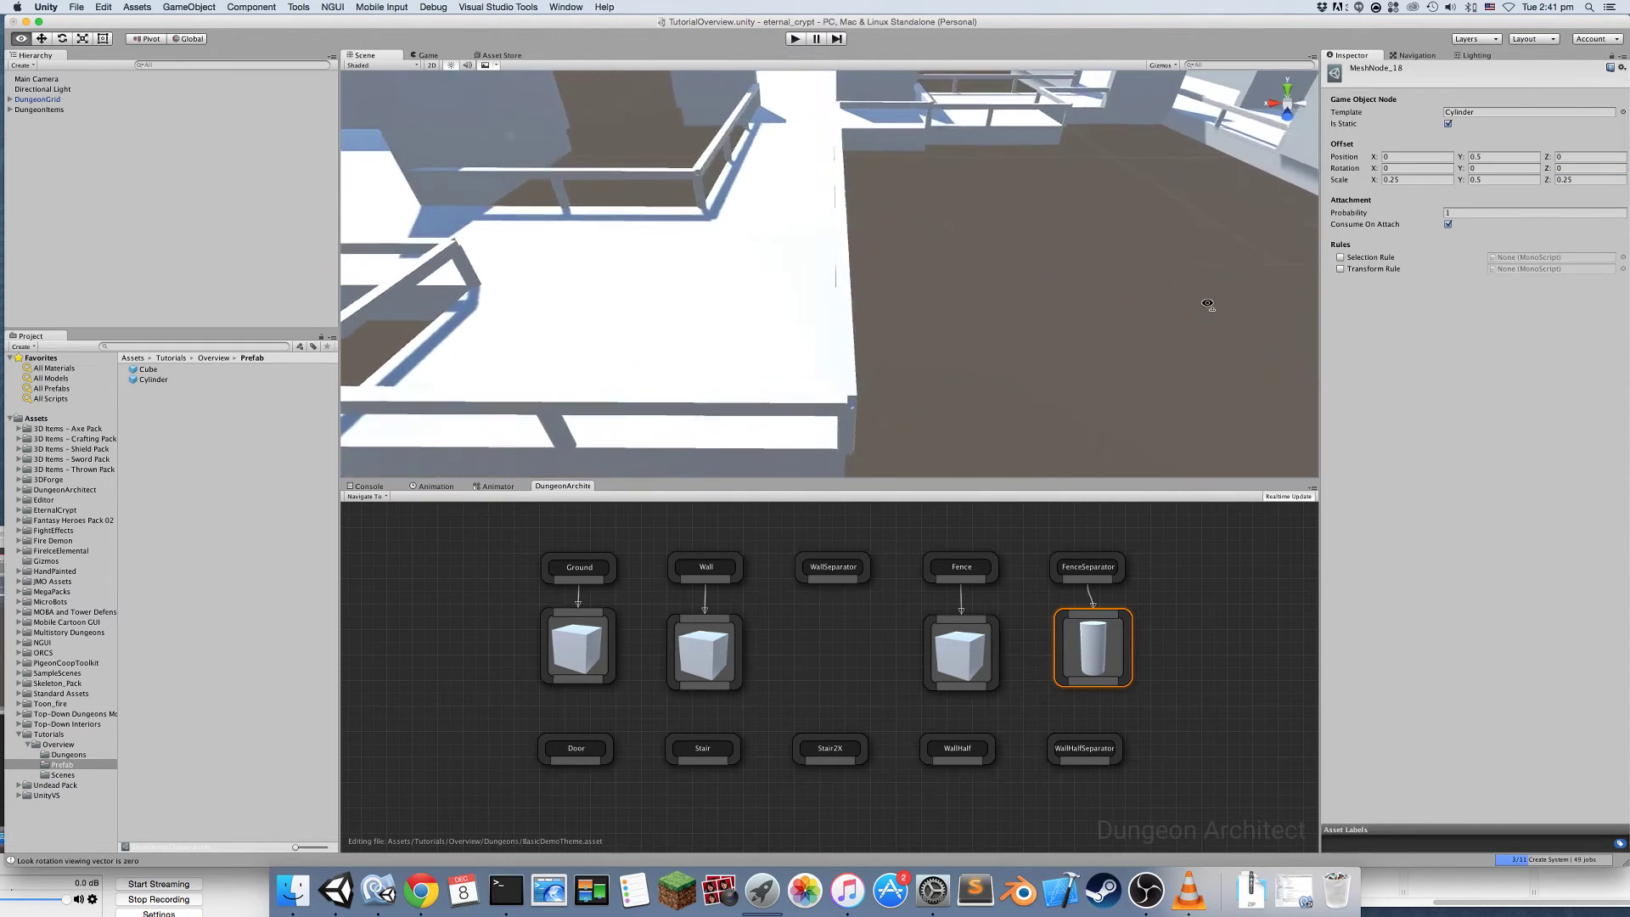